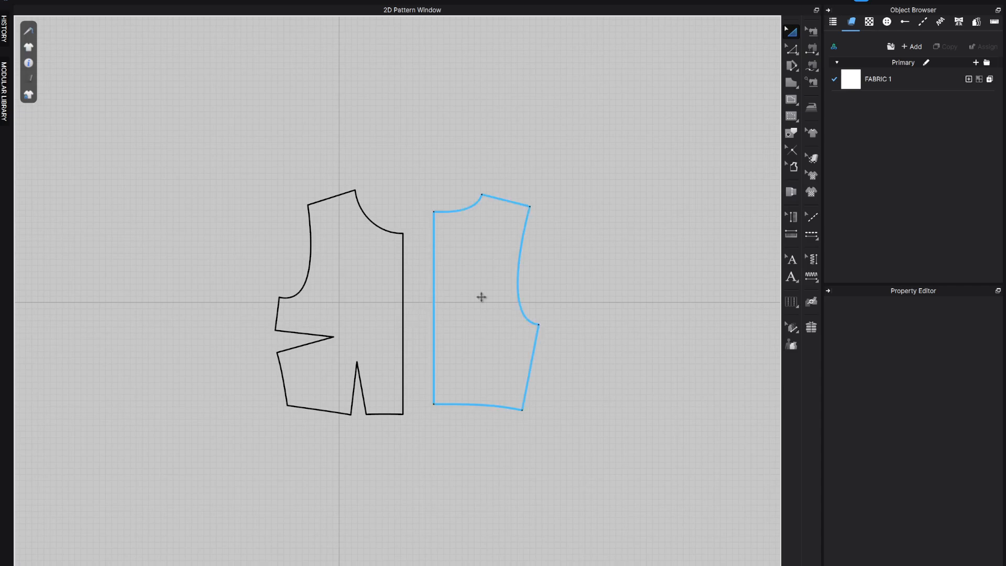
Move the back bodice and the darted front bodice above the horizontal axis, spaced apart with the back on the left.
{"action": "scroll", "coordinate": [480, 299], "scroll_direction": "down", "scroll_amount": 3}
{"action": "left_click_drag", "start_coordinate": [492, 275], "coordinate": [241, 128]}
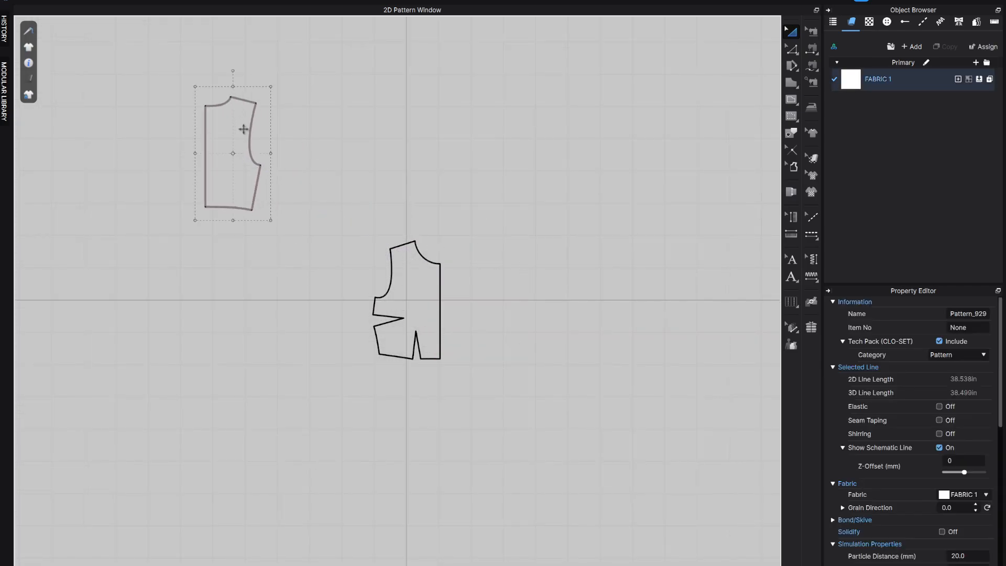
{"action": "left_click_drag", "start_coordinate": [407, 288], "coordinate": [395, 129]}
{"action": "scroll", "coordinate": [400, 147], "scroll_direction": "up", "scroll_amount": 3}
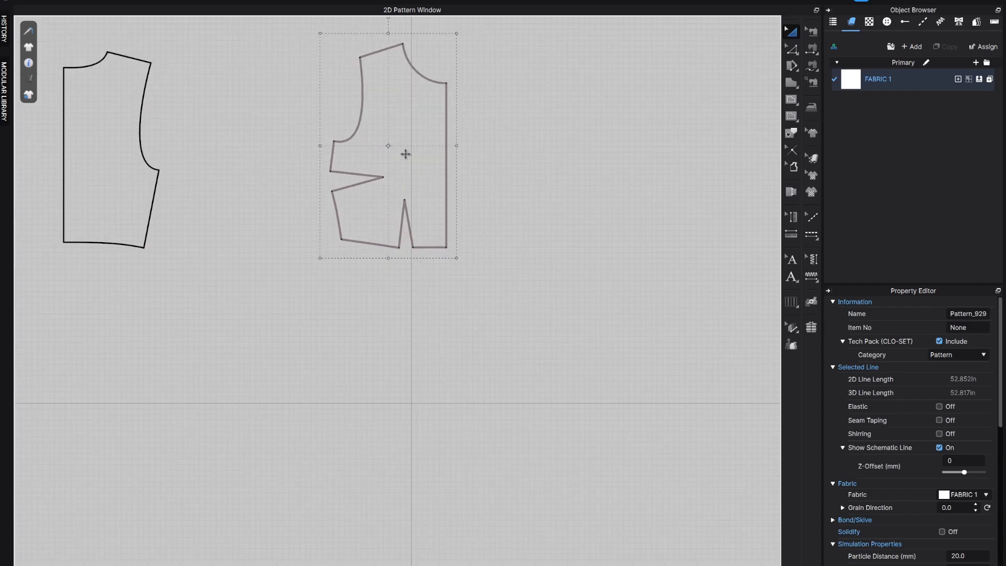
{"action": "scroll", "coordinate": [419, 233], "scroll_direction": "up", "scroll_amount": 3}
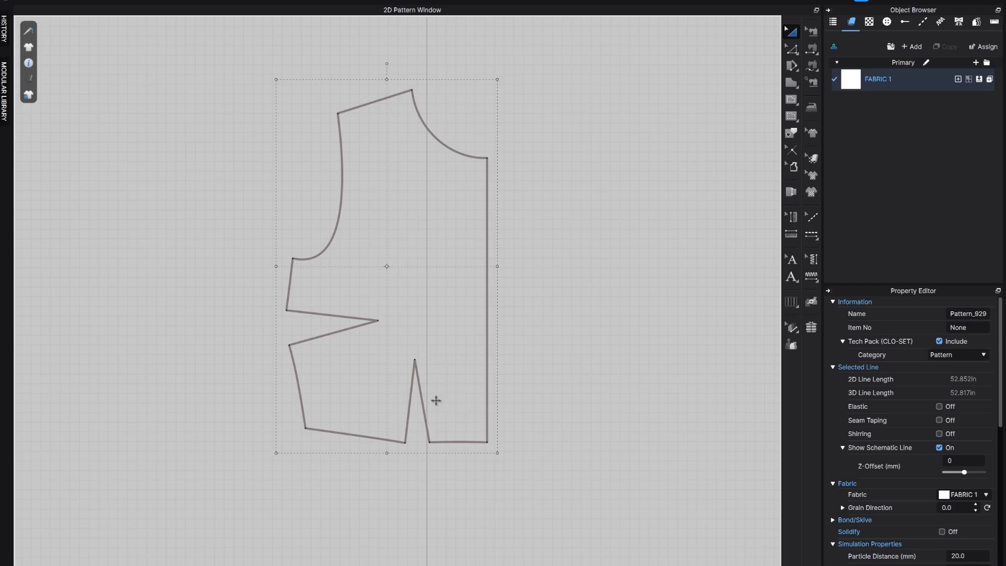
{"action": "left_click", "coordinate": [601, 356]}
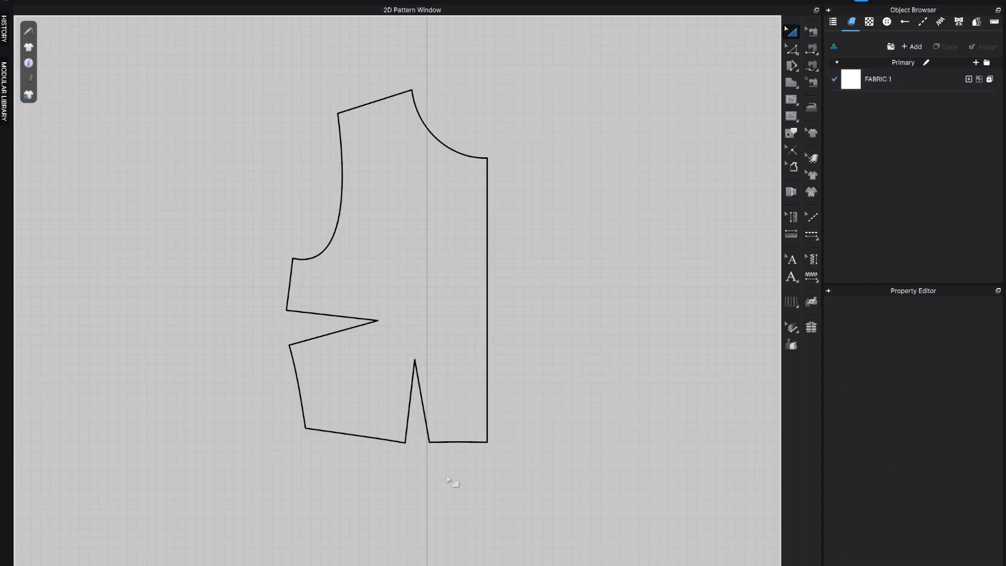
Begin rotating the front waist dart to mid-shoulder, placing the pivot above the dart tip and choosing the armhole side to rotate.
{"action": "key", "text": "z"}
{"action": "left_click", "coordinate": [421, 389]}
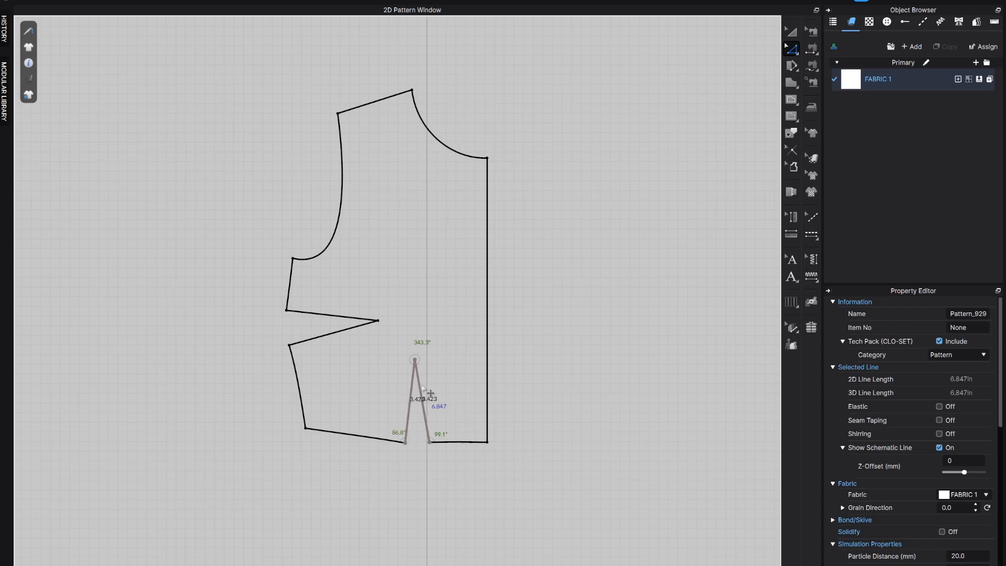
{"action": "right_click", "coordinate": [420, 386]}
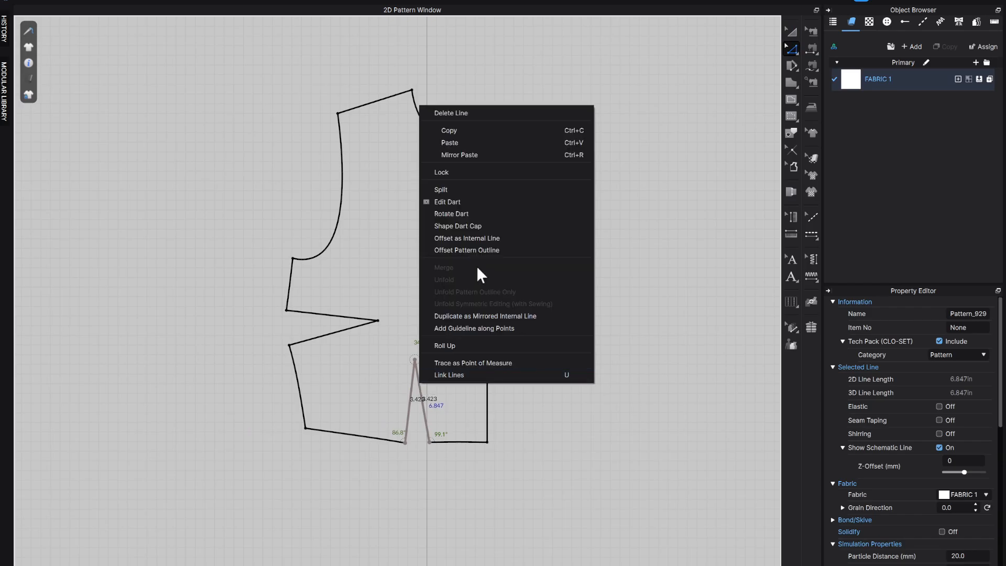
{"action": "left_click", "coordinate": [457, 215]}
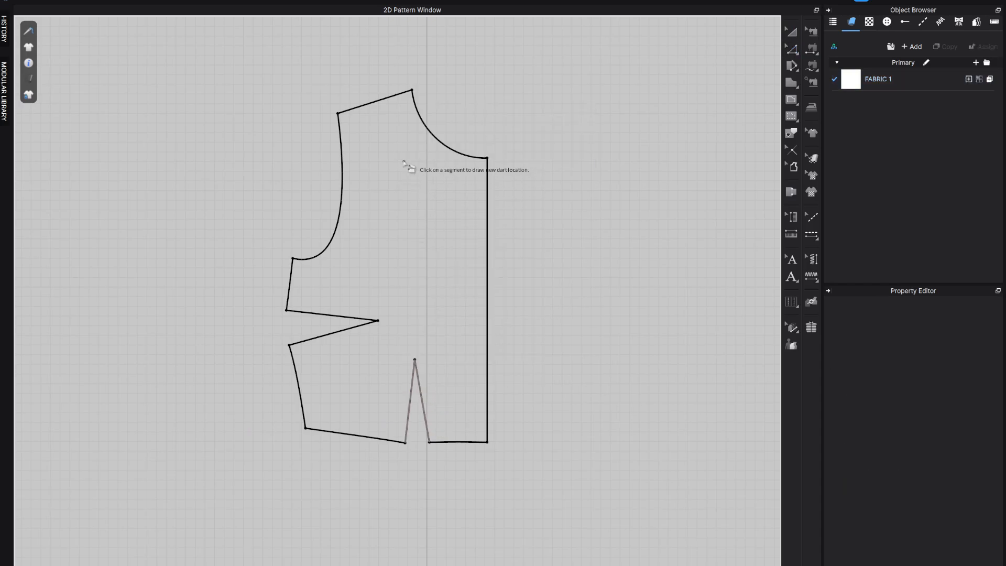
{"action": "left_click", "coordinate": [377, 101]}
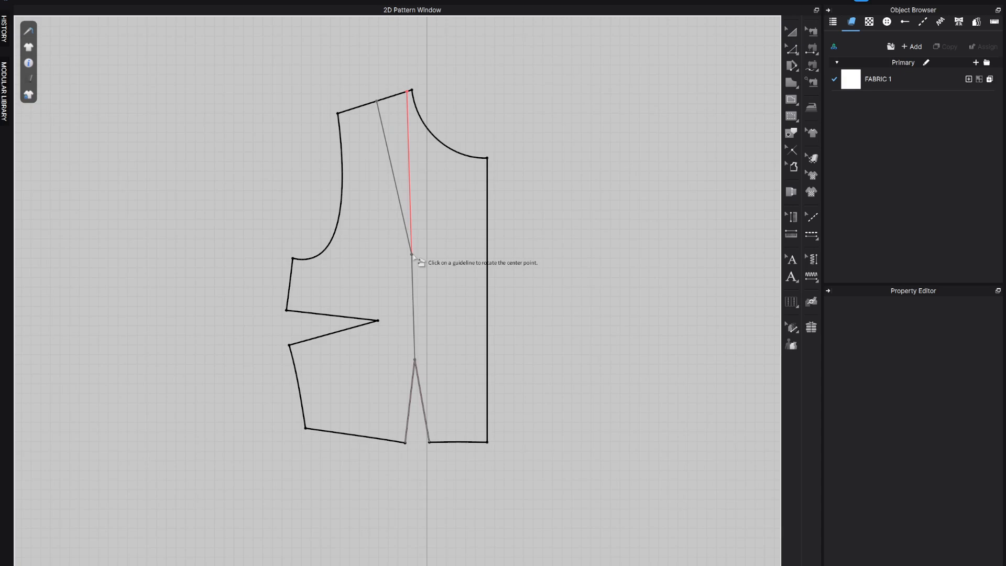
{"action": "left_click", "coordinate": [411, 255]}
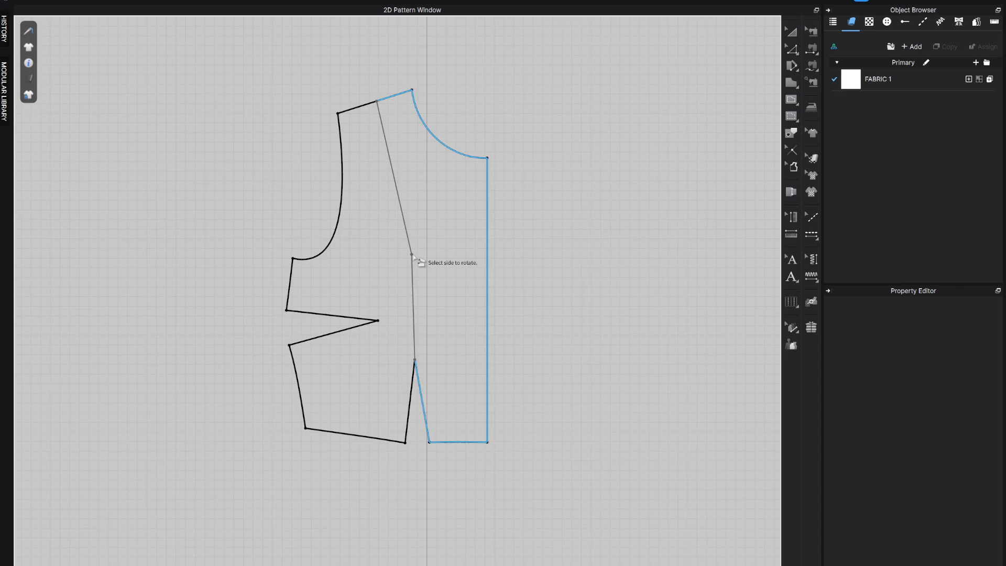
{"action": "left_click", "coordinate": [418, 414]}
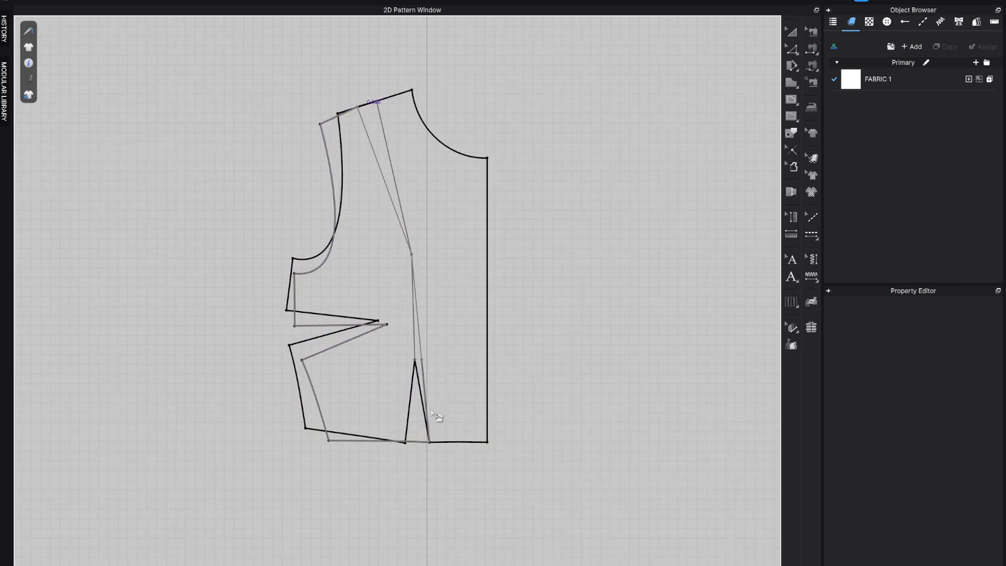
Close the waist dart completely and end the new shoulder dart just short of the pivot point.
{"action": "scroll", "coordinate": [434, 415], "scroll_direction": "up", "scroll_amount": 10}
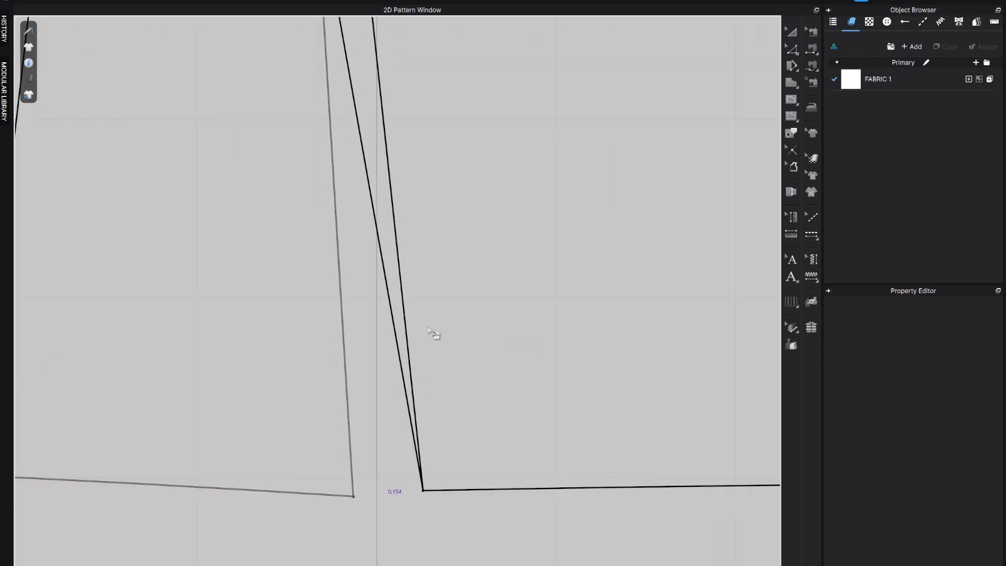
{"action": "middle_click_drag", "start_coordinate": [467, 180], "coordinate": [466, 164]}
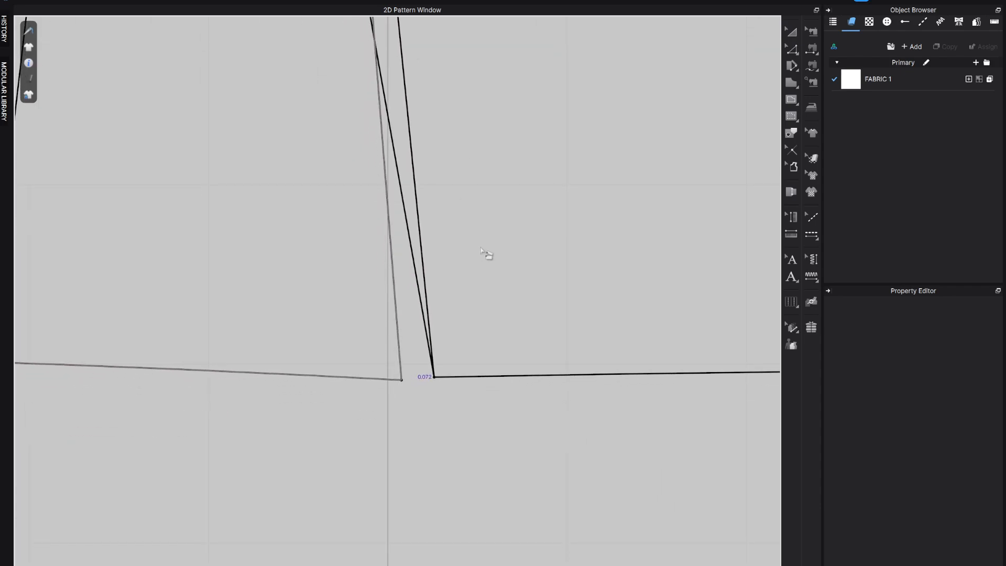
{"action": "left_click", "coordinate": [513, 273]}
{"action": "scroll", "coordinate": [480, 269], "scroll_direction": "down", "scroll_amount": 8}
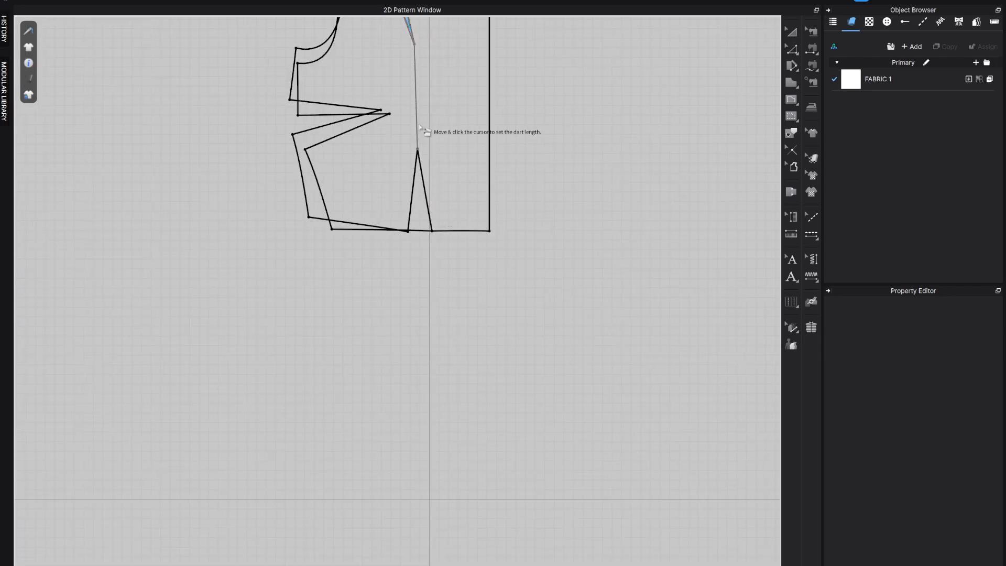
{"action": "scroll", "coordinate": [420, 127], "scroll_direction": "down", "scroll_amount": 5}
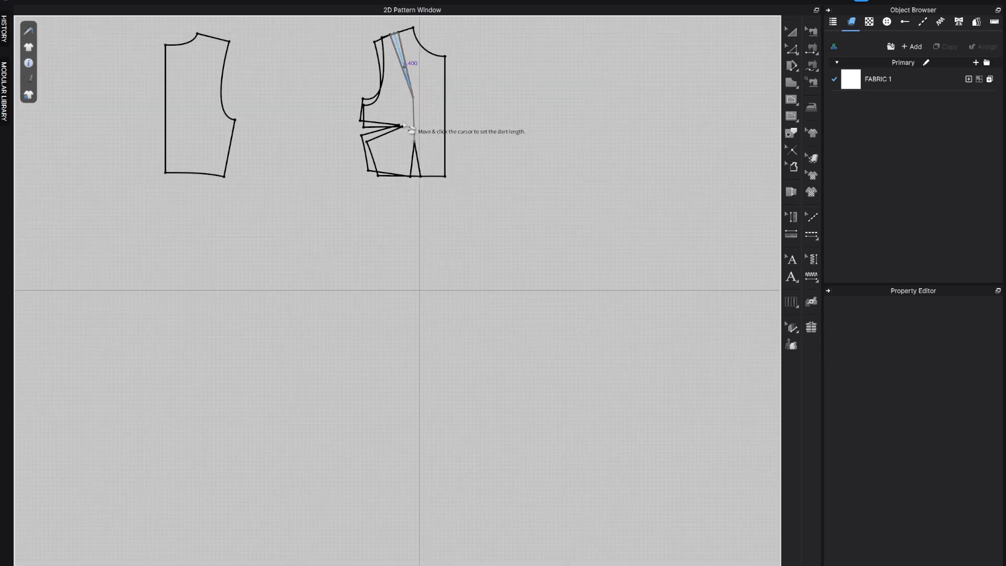
{"action": "left_click", "coordinate": [410, 91]}
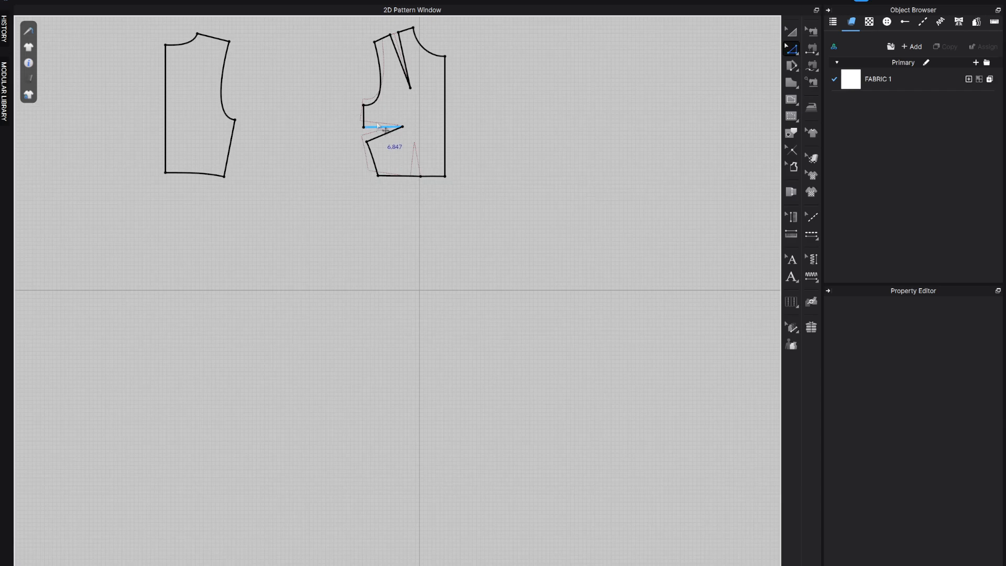
Begin rotating the side bust dart to the shoulder dart's outer leg, with the pivot toward centre front and the armhole section rotating.
{"action": "scroll", "coordinate": [406, 127], "scroll_direction": "up", "scroll_amount": 5}
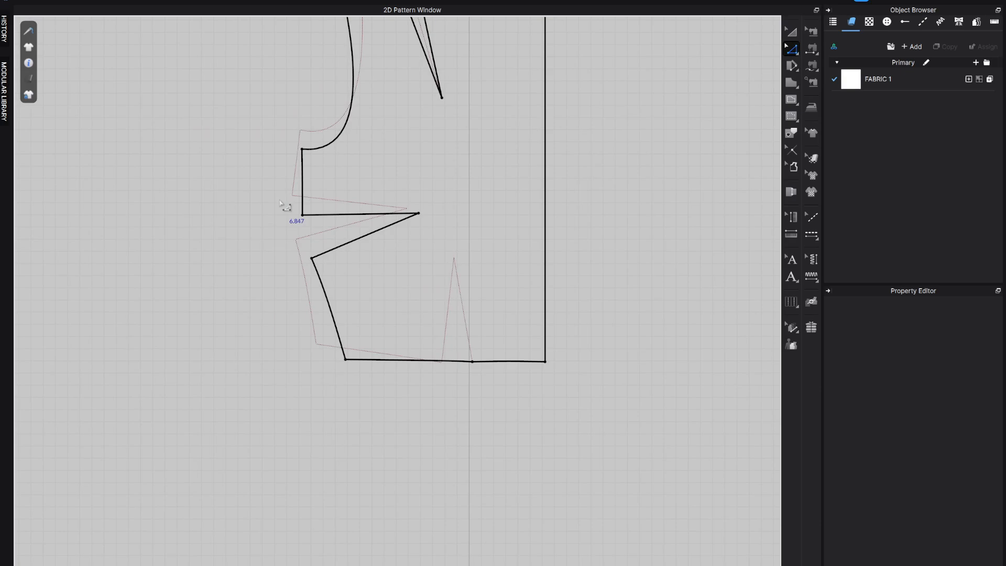
{"action": "left_click_drag", "start_coordinate": [278, 200], "coordinate": [450, 275]}
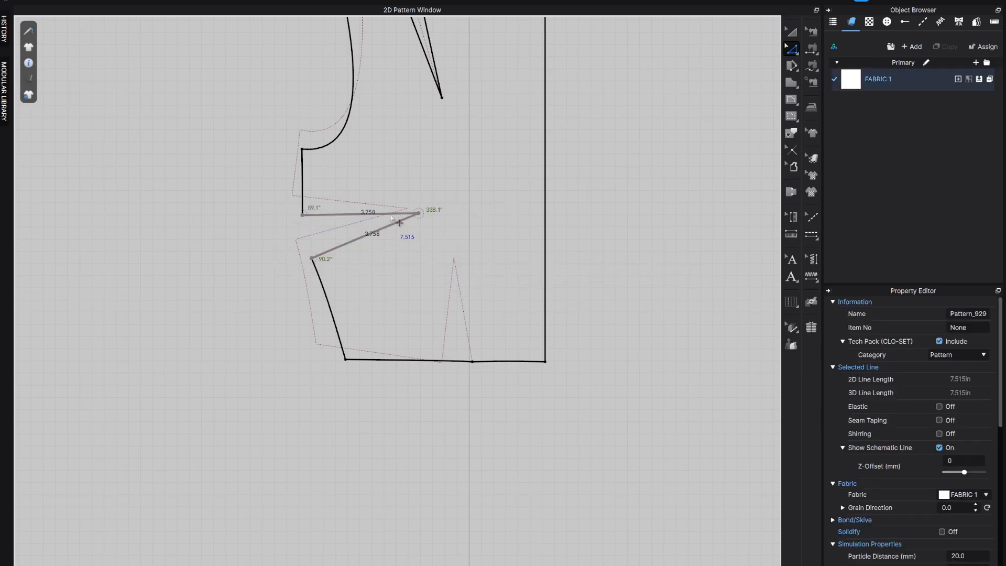
{"action": "right_click", "coordinate": [393, 216]}
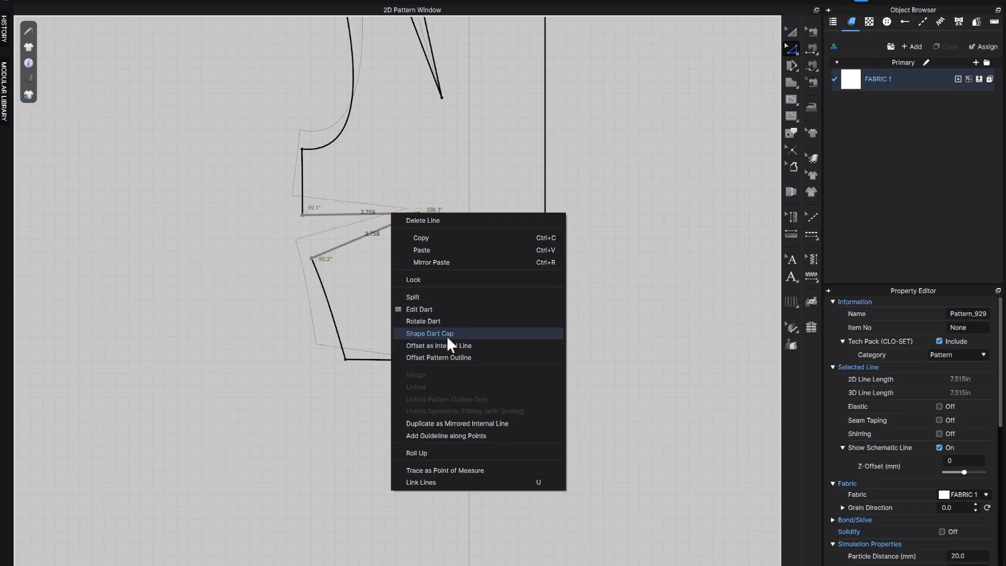
{"action": "left_click", "coordinate": [443, 321]}
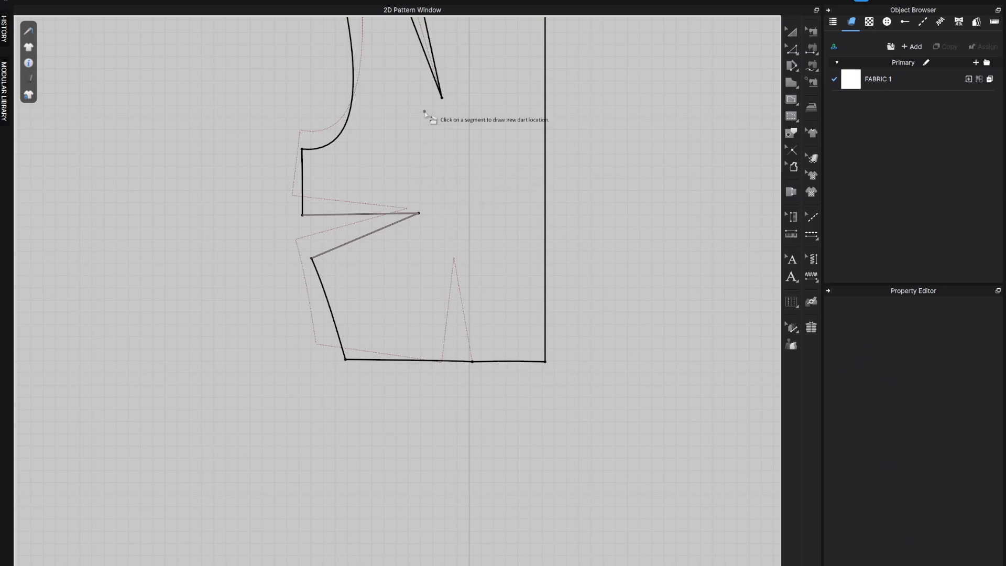
{"action": "scroll", "coordinate": [441, 108], "scroll_direction": "down", "scroll_amount": 5}
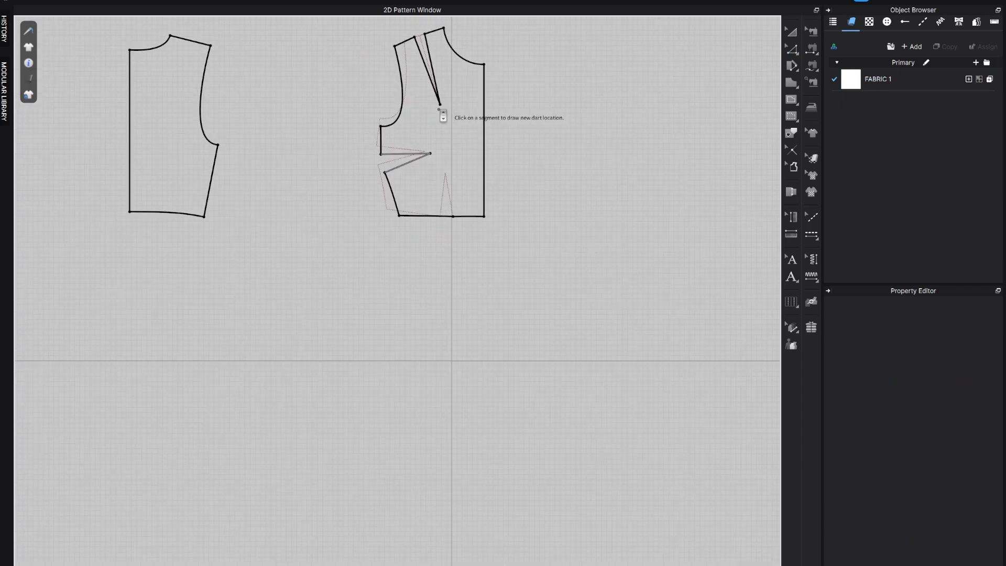
{"action": "middle_click_drag", "start_coordinate": [440, 115], "coordinate": [440, 196]}
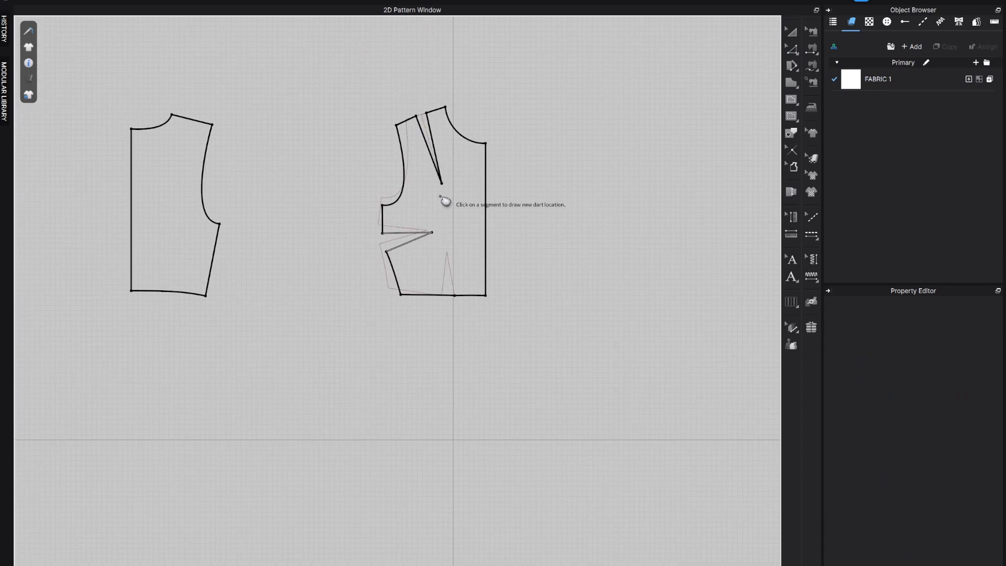
{"action": "left_click", "coordinate": [417, 117]}
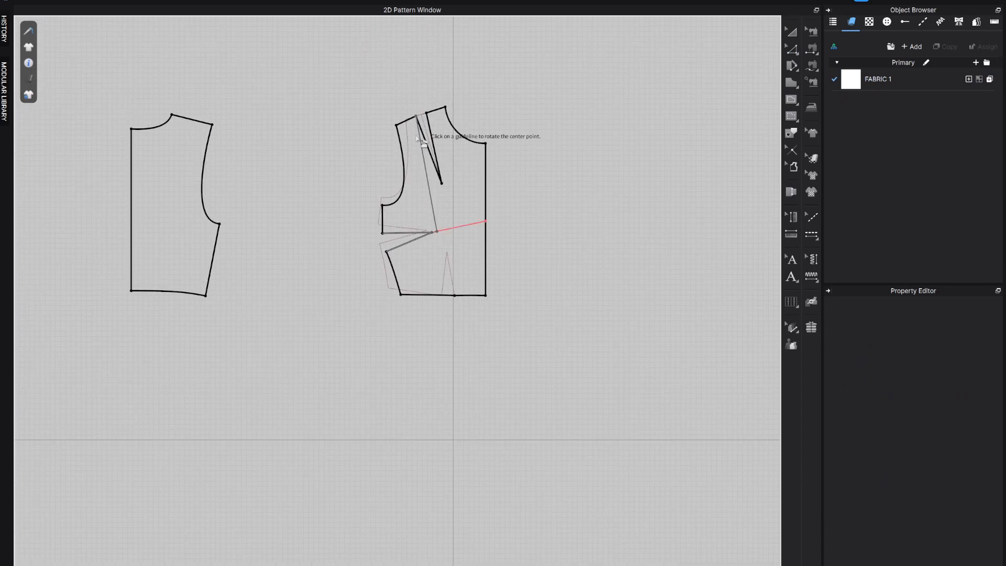
{"action": "left_click", "coordinate": [454, 225]}
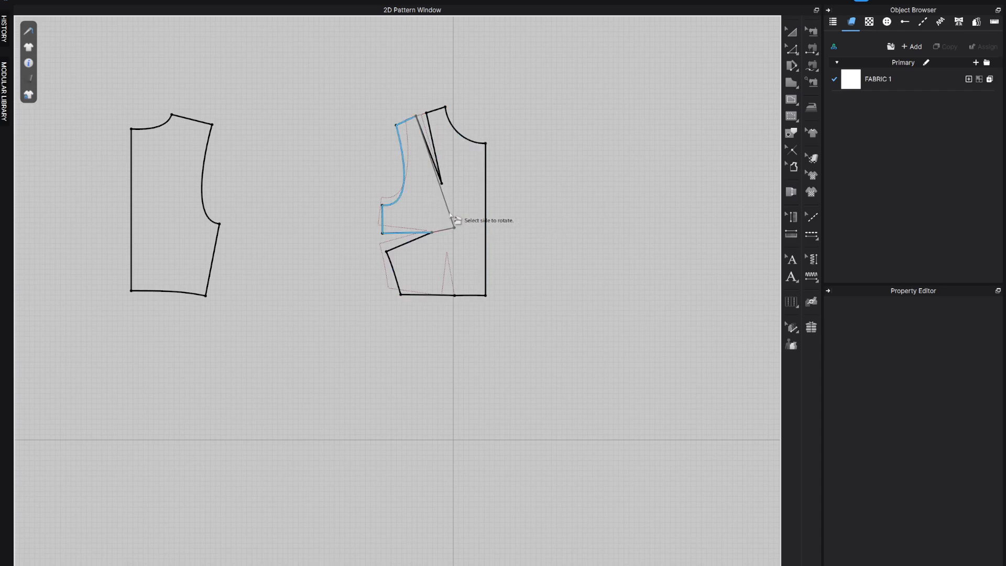
{"action": "left_click", "coordinate": [389, 236]}
Close the side dart completely and extend the second shoulder dart to its pivot point.
{"action": "scroll", "coordinate": [391, 239], "scroll_direction": "up", "scroll_amount": 10}
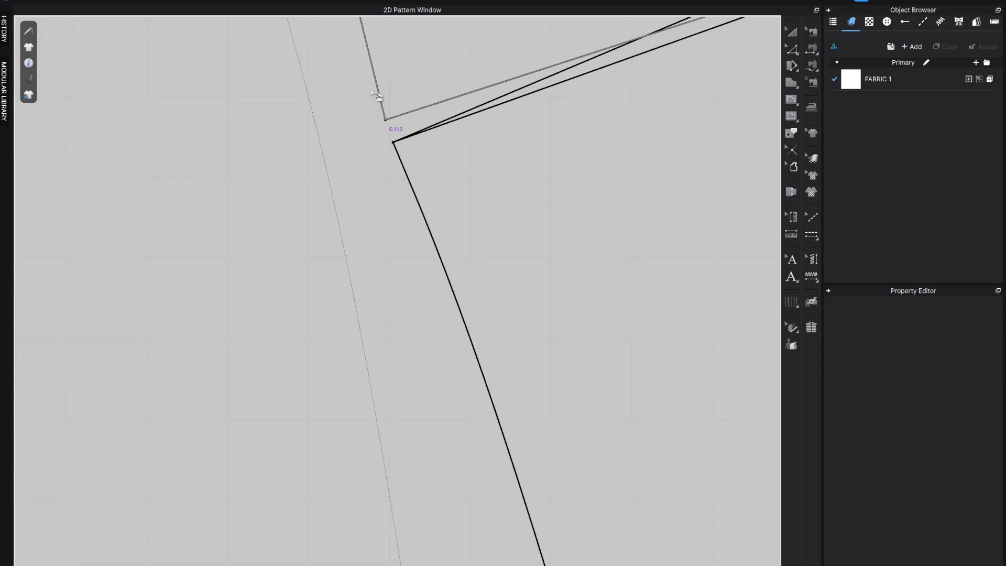
{"action": "left_click", "coordinate": [384, 119]}
{"action": "scroll", "coordinate": [523, 100], "scroll_direction": "down", "scroll_amount": 5}
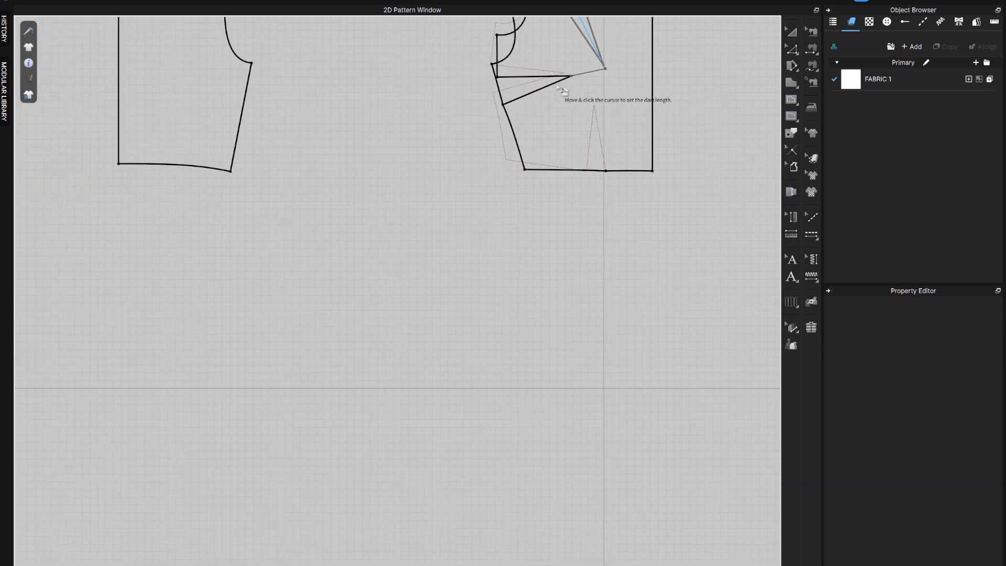
{"action": "scroll", "coordinate": [560, 90], "scroll_direction": "down", "scroll_amount": 2}
{"action": "left_click", "coordinate": [517, 180]}
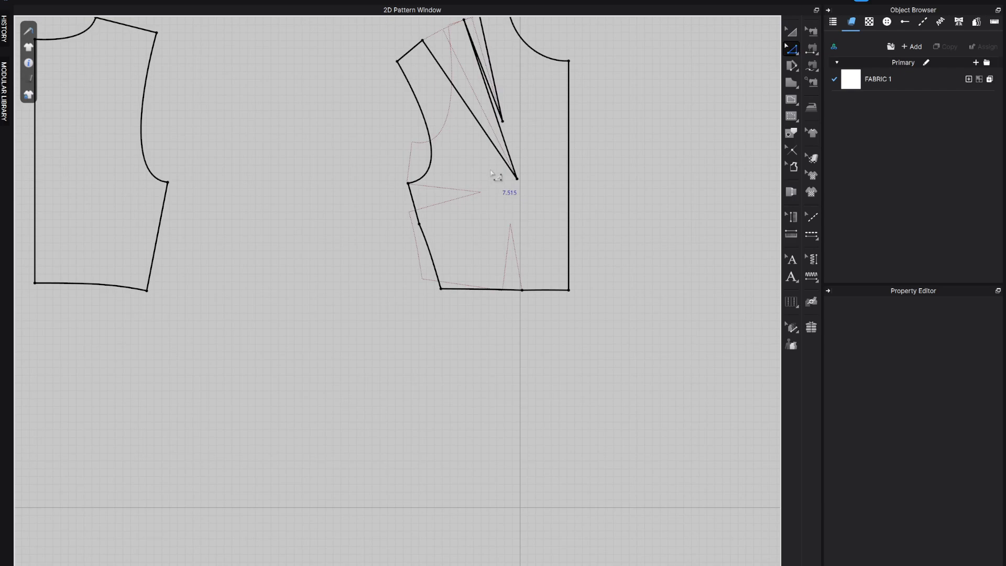
Draw a straight internal line about 5.64 in long from the longer shoulder dart's tip to the former waist dart point on the hem.
{"action": "scroll", "coordinate": [417, 152], "scroll_direction": "down", "scroll_amount": 3}
{"action": "scroll", "coordinate": [420, 168], "scroll_direction": "up", "scroll_amount": 2}
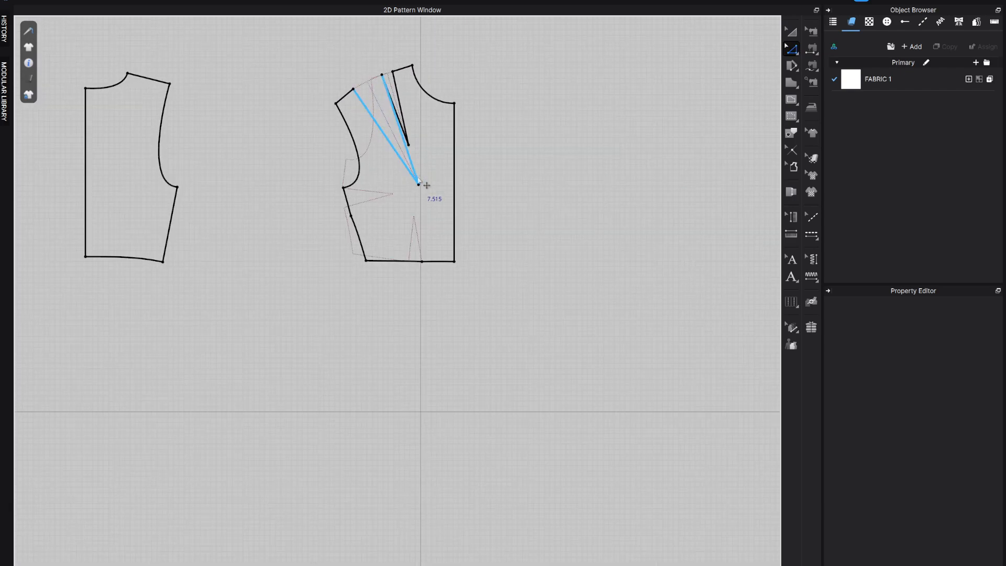
{"action": "key", "text": "g"}
{"action": "scroll", "coordinate": [422, 207], "scroll_direction": "up", "scroll_amount": 4}
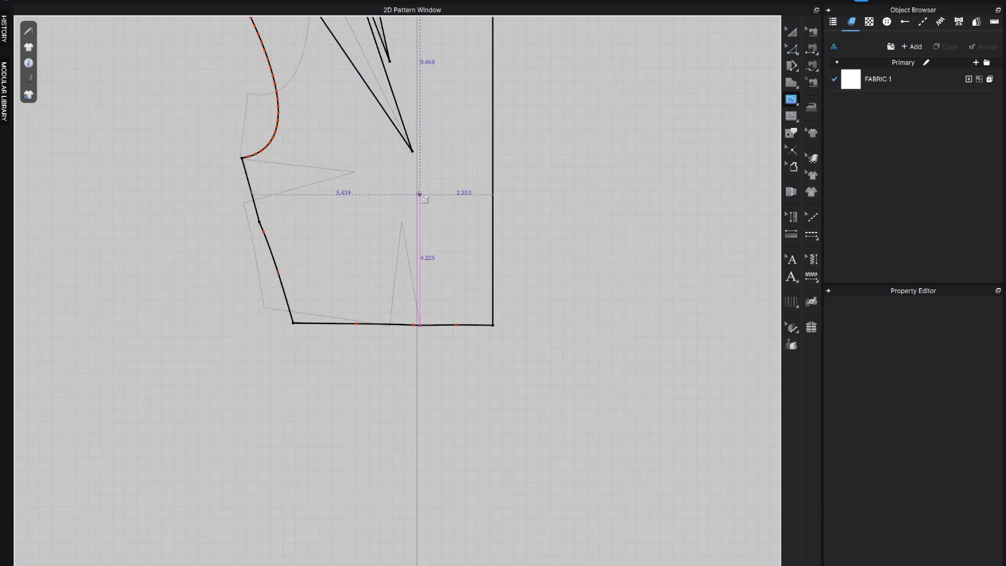
{"action": "left_click", "coordinate": [412, 151]}
{"action": "double_click", "coordinate": [420, 323]}
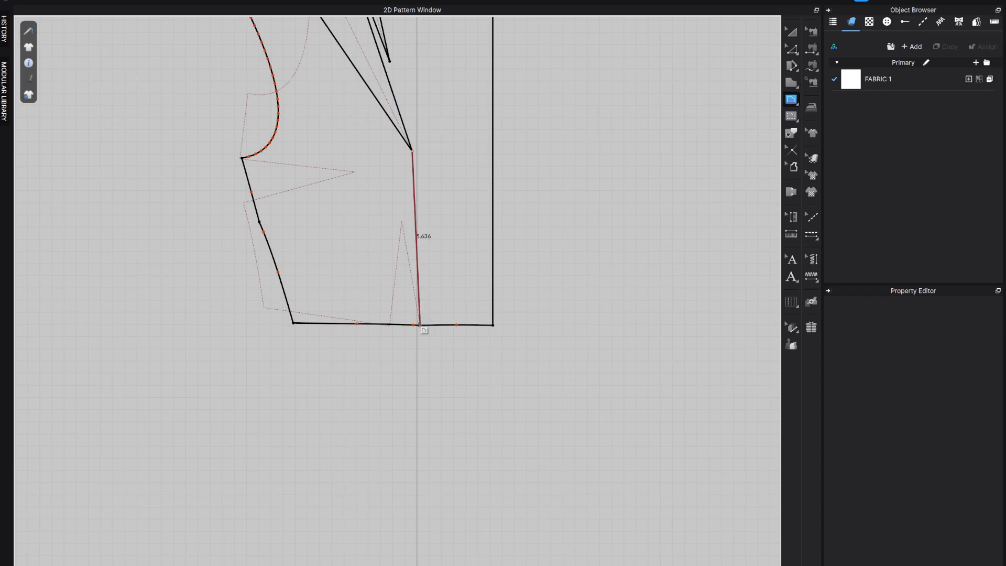
Delete the shoulder point between the two darts to merge them into one opening.
{"action": "scroll", "coordinate": [416, 171], "scroll_direction": "down", "scroll_amount": 3}
{"action": "scroll", "coordinate": [338, 77], "scroll_direction": "up", "scroll_amount": 2}
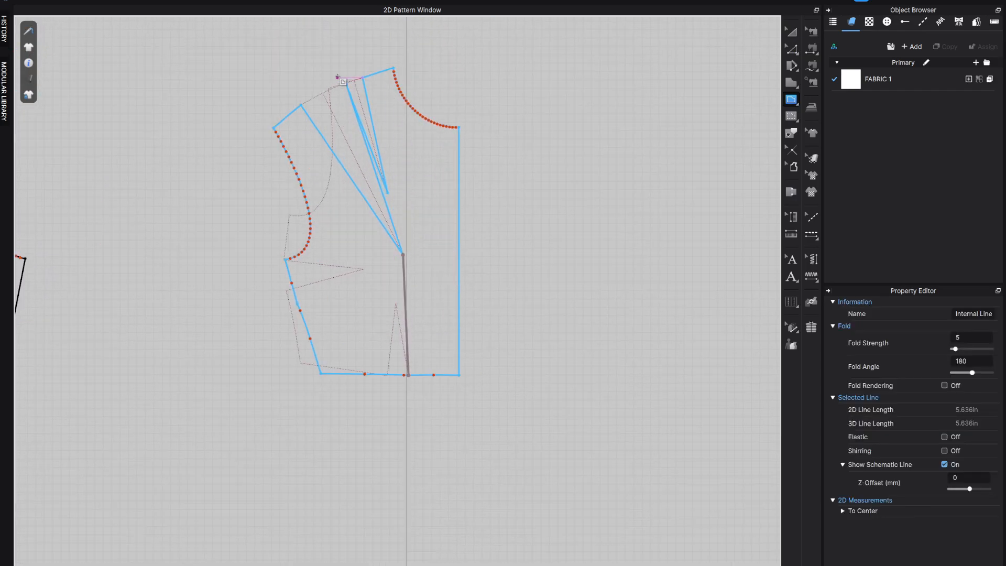
{"action": "key", "text": "z"}
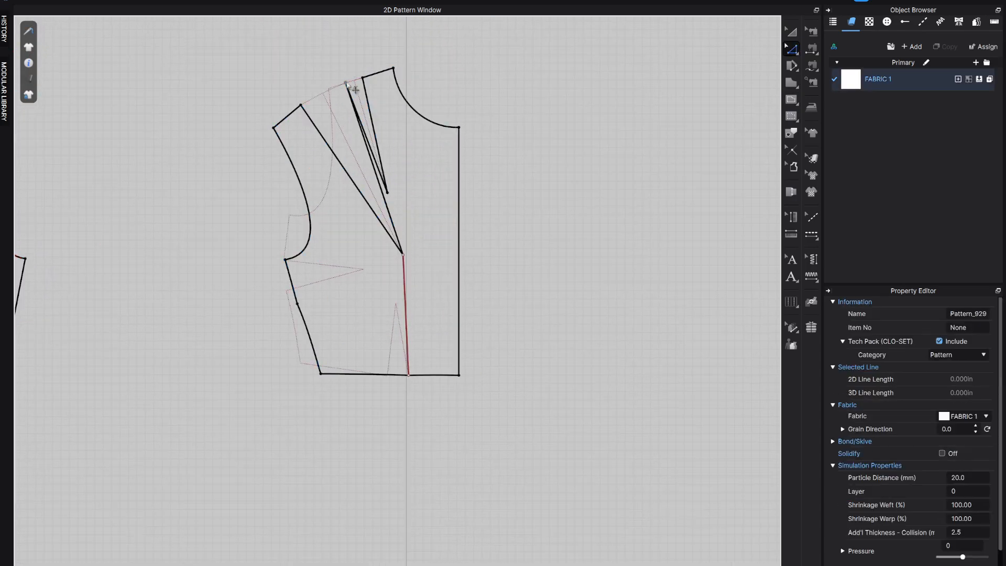
{"action": "key", "text": "Delete"}
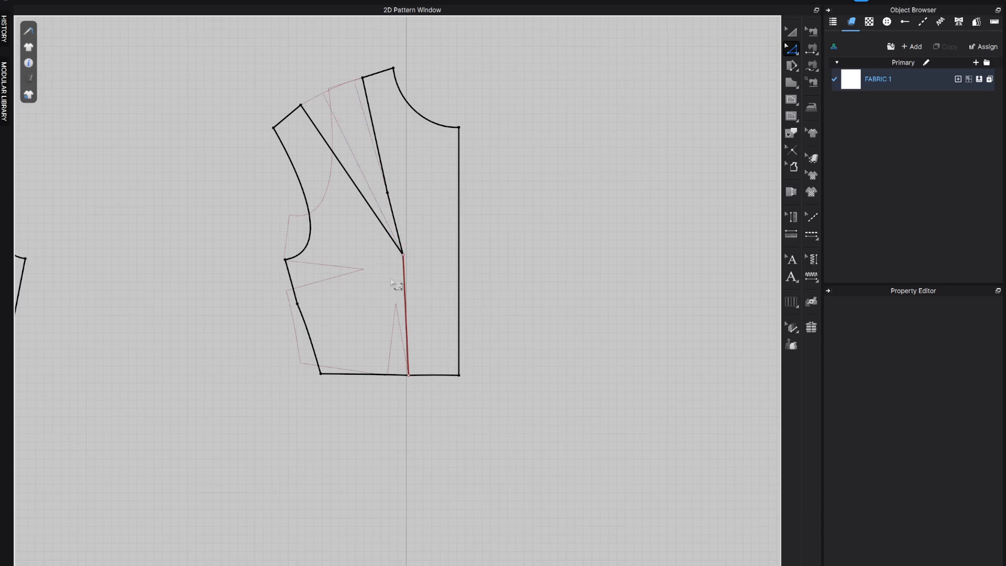
{"action": "left_click", "coordinate": [406, 284]}
{"action": "right_click", "coordinate": [407, 278]}
{"action": "left_click", "coordinate": [524, 232]}
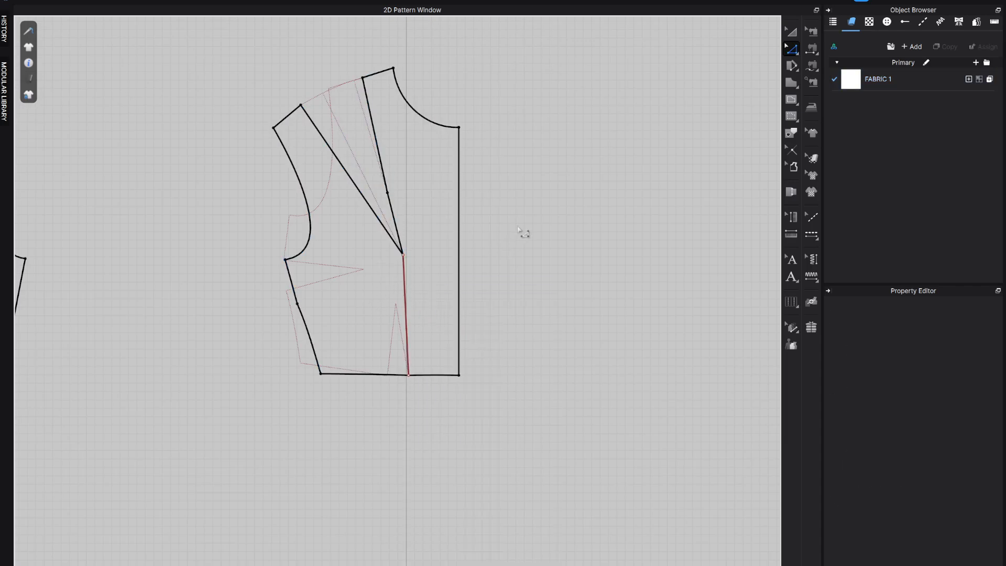
Cut the front bodice along the internal line into separate centre and side panels.
{"action": "left_click", "coordinate": [411, 294]}
{"action": "right_click", "coordinate": [407, 290]}
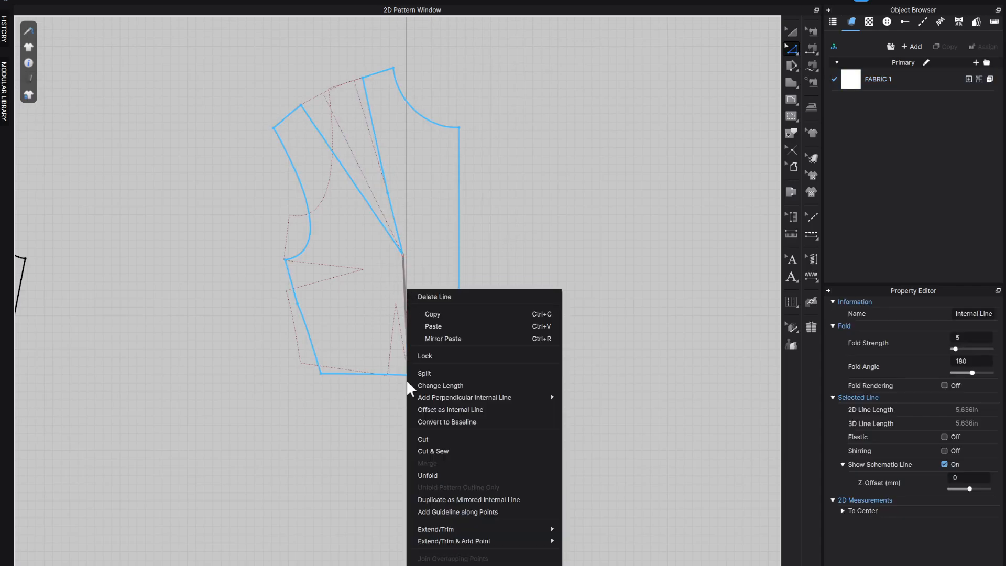
{"action": "left_click", "coordinate": [440, 441]}
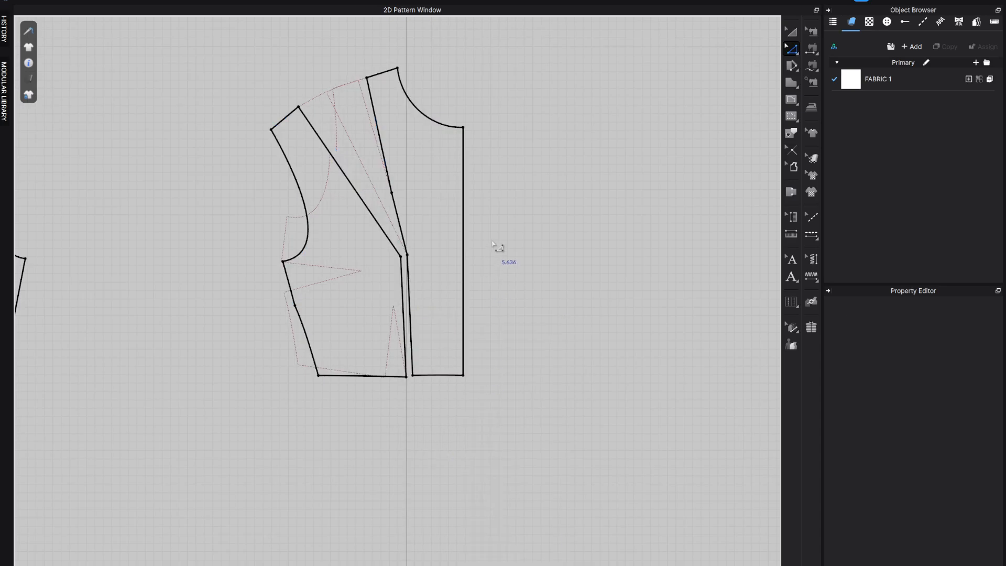
Move the centre front panel up and away from the side panel so the two pieces are separated.
{"action": "scroll", "coordinate": [527, 223], "scroll_direction": "down", "scroll_amount": 3}
{"action": "scroll", "coordinate": [526, 220], "scroll_direction": "up", "scroll_amount": 2}
{"action": "middle_click_drag", "start_coordinate": [527, 220], "coordinate": [504, 255]}
{"action": "left_click", "coordinate": [792, 32]}
{"action": "left_click_drag", "start_coordinate": [485, 210], "coordinate": [561, 173]}
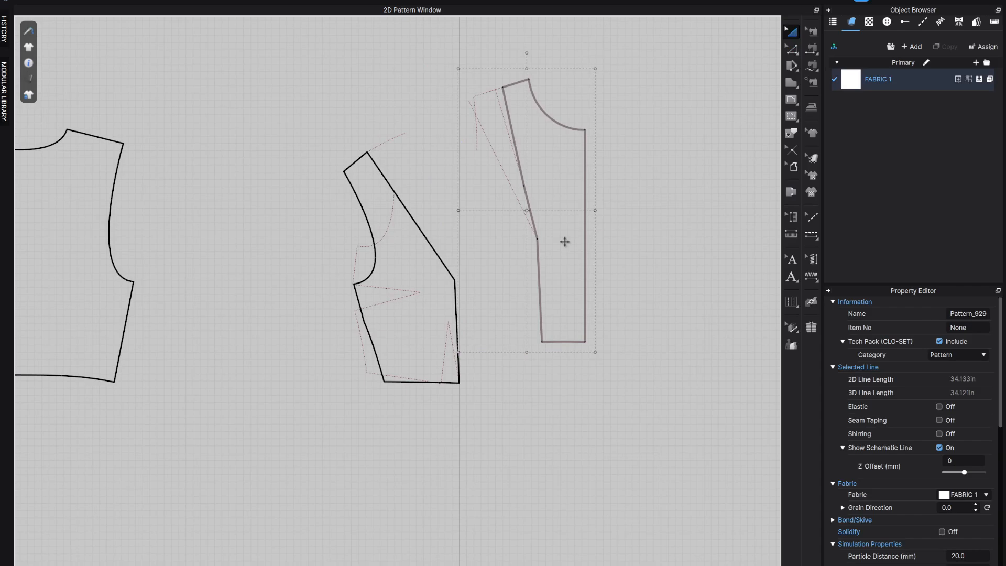
Add a point on the centre panel's princess seam, roughly midway between the bust corner and the hem.
{"action": "scroll", "coordinate": [565, 238], "scroll_direction": "up", "scroll_amount": 3}
{"action": "key", "text": "z"}
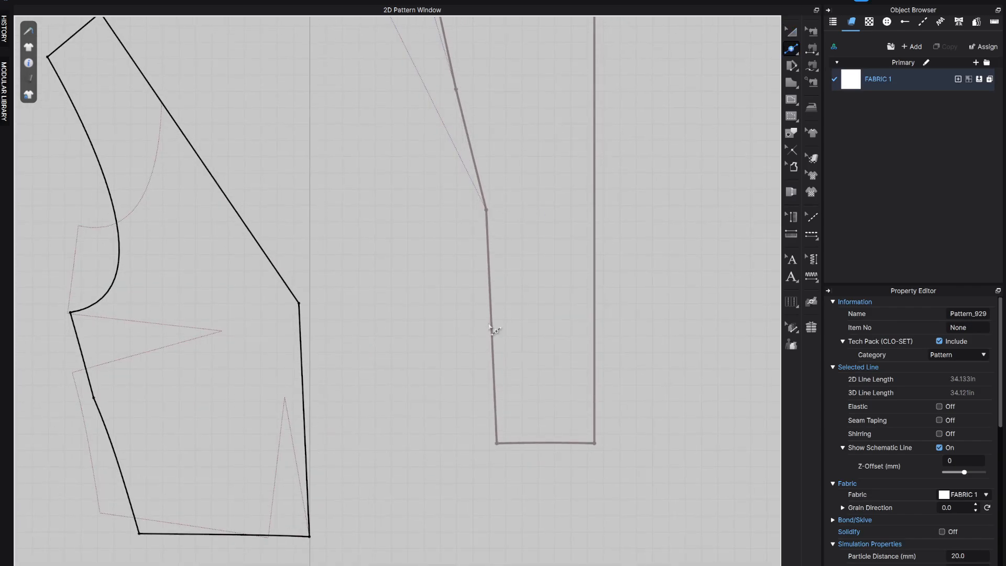
{"action": "left_click", "coordinate": [490, 314]}
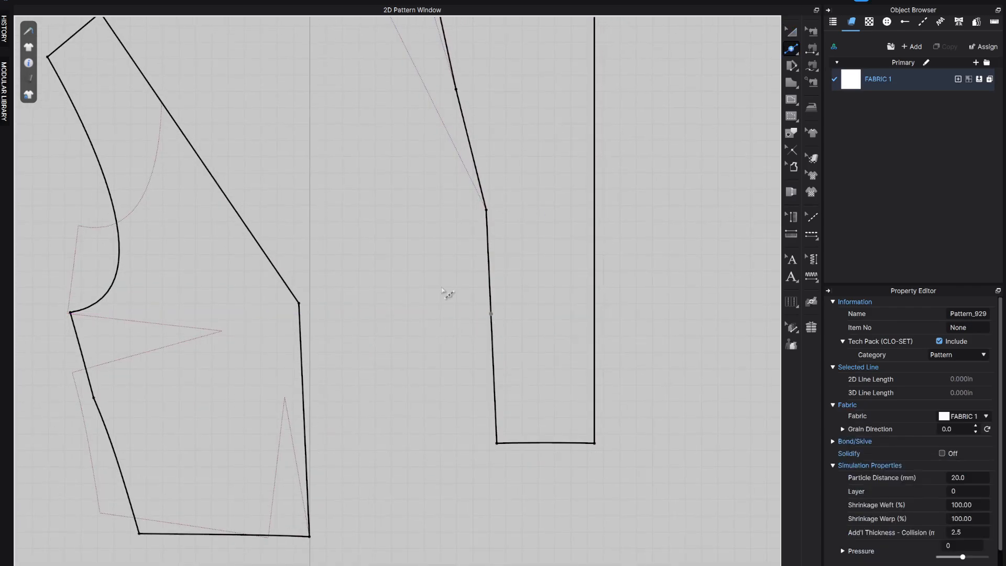
{"action": "key", "text": "z"}
Shift the centre panel's bust corner slightly outward and turn it into a curve point with Convert Only.
{"action": "left_click_drag", "start_coordinate": [486, 209], "coordinate": [480, 211]}
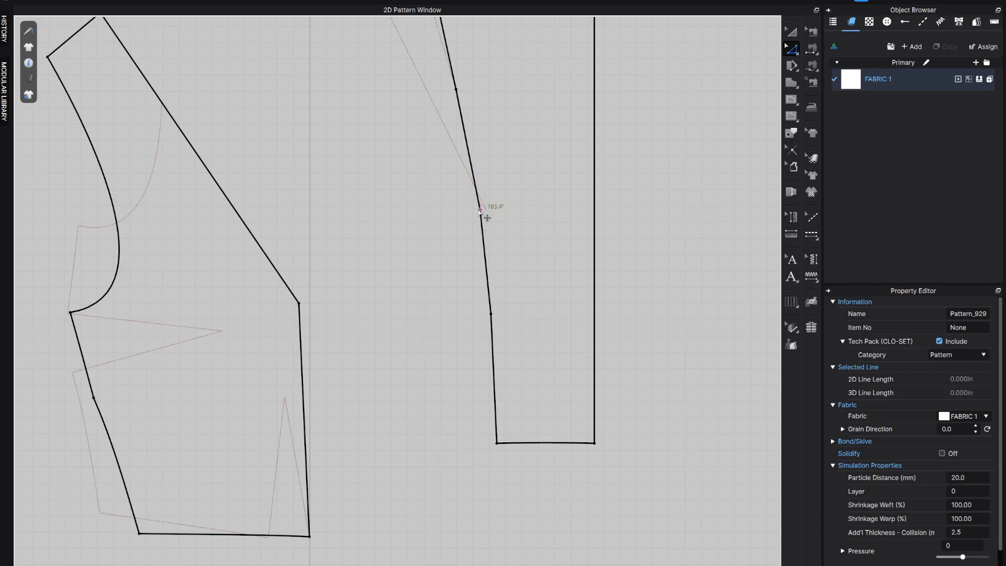
{"action": "right_click", "coordinate": [479, 209]}
{"action": "mouse_move", "coordinate": [552, 294]}
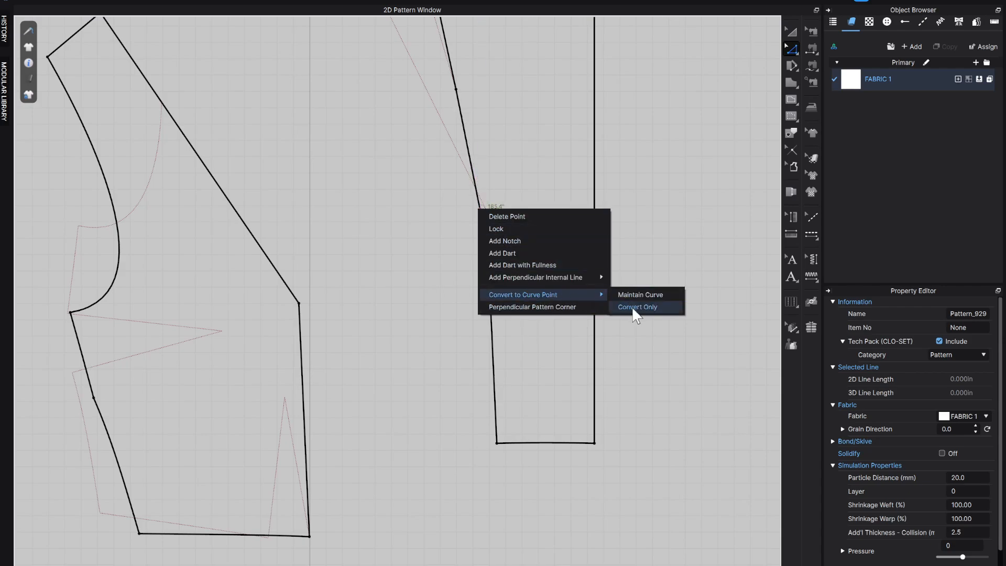
{"action": "left_click", "coordinate": [636, 308]}
{"action": "scroll", "coordinate": [460, 224], "scroll_direction": "down", "scroll_amount": 3}
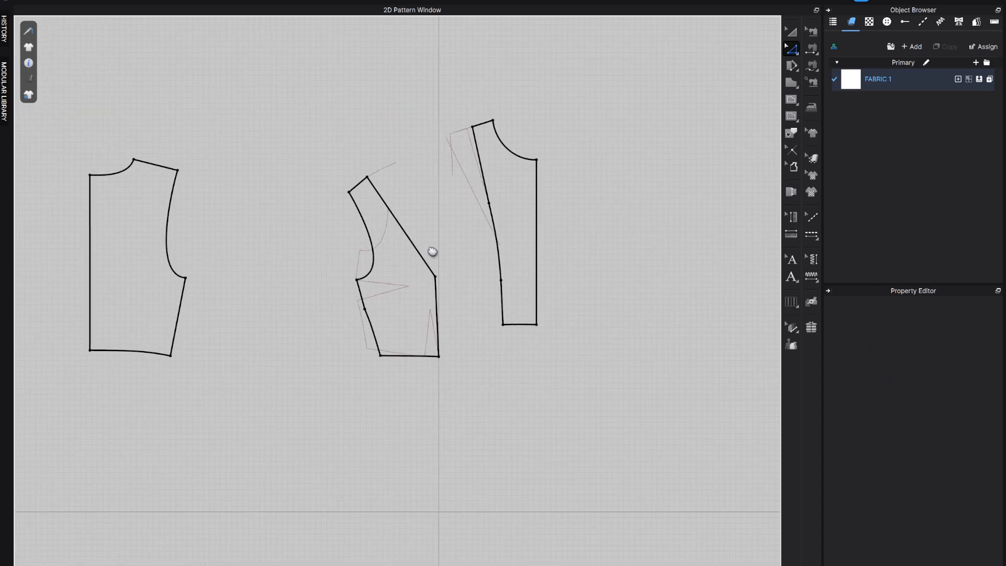
{"action": "middle_click_drag", "start_coordinate": [433, 252], "coordinate": [454, 285]}
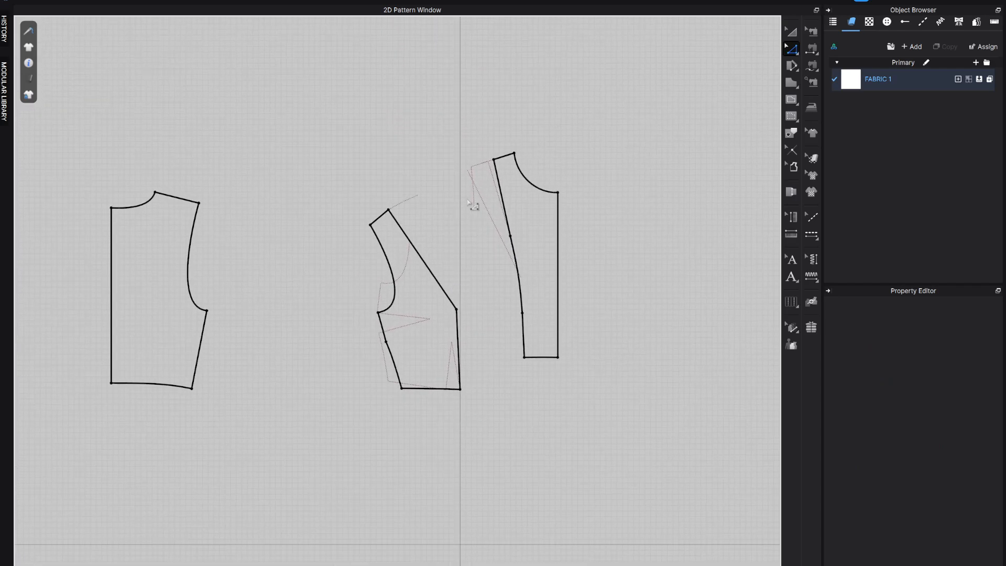
Add points on the side panel's princess seam above and below the bust corner.
{"action": "key", "text": "v"}
{"action": "left_click", "coordinate": [421, 256]}
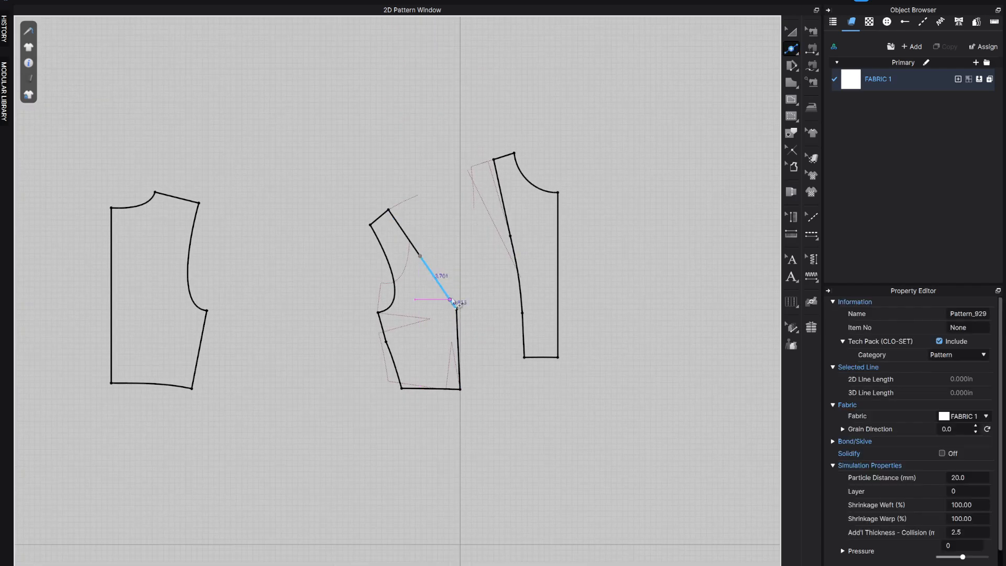
{"action": "left_click", "coordinate": [458, 358]}
Turn the side panel's bust corner into a curve point with Convert Only.
{"action": "scroll", "coordinate": [457, 313], "scroll_direction": "up", "scroll_amount": 5}
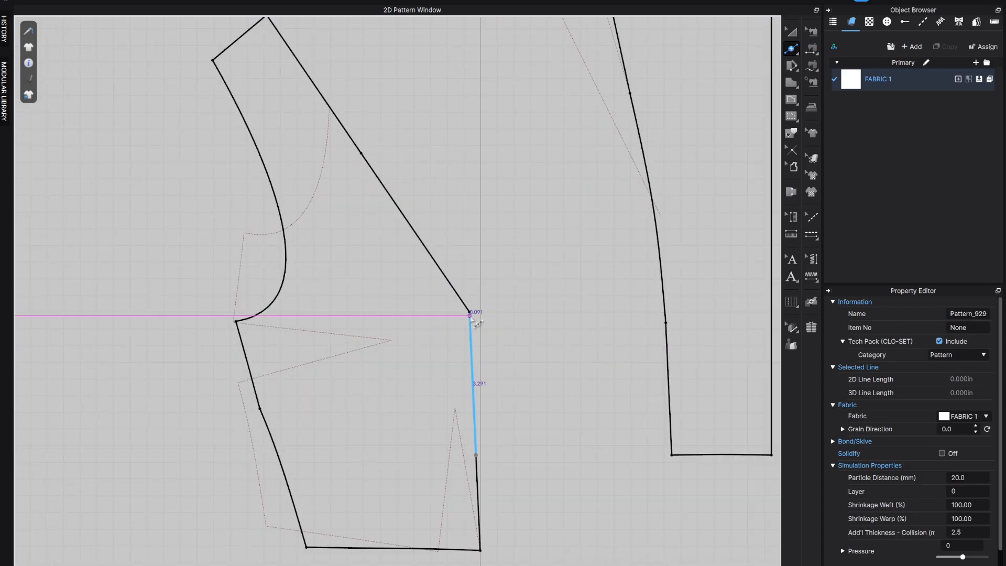
{"action": "right_click", "coordinate": [470, 313]}
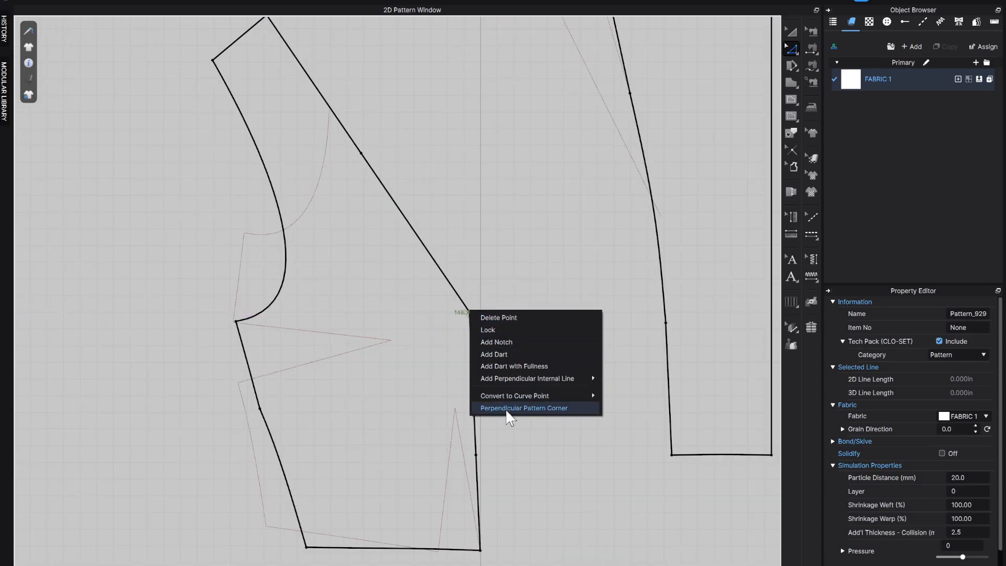
{"action": "mouse_move", "coordinate": [529, 397]}
{"action": "left_click", "coordinate": [640, 407]}
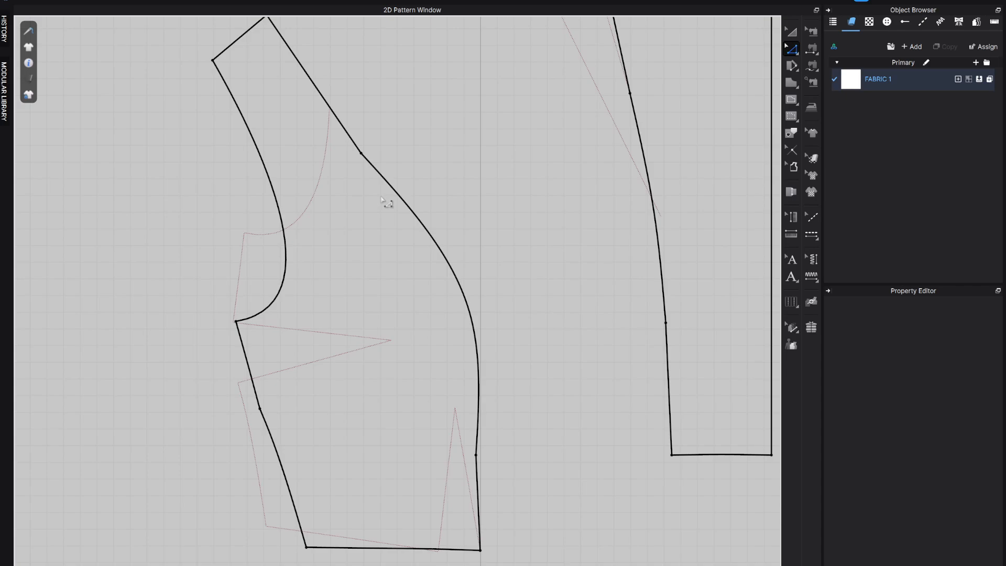
{"action": "scroll", "coordinate": [381, 198], "scroll_direction": "down", "scroll_amount": 5}
{"action": "scroll", "coordinate": [454, 135], "scroll_direction": "up", "scroll_amount": 4}
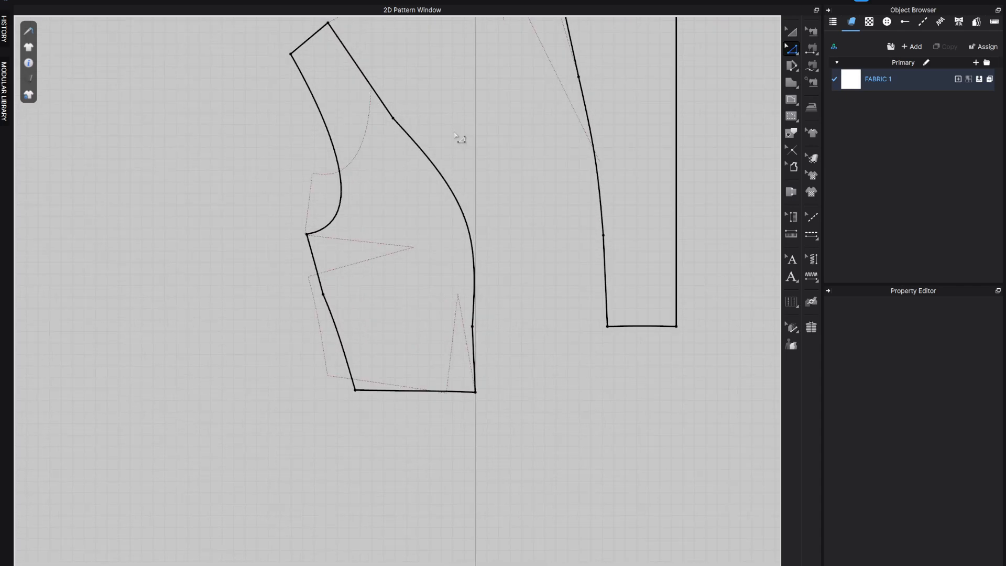
Adjust the curvature of the side panel's bust curve just above the lower seam point.
{"action": "scroll", "coordinate": [503, 337], "scroll_direction": "up", "scroll_amount": 4}
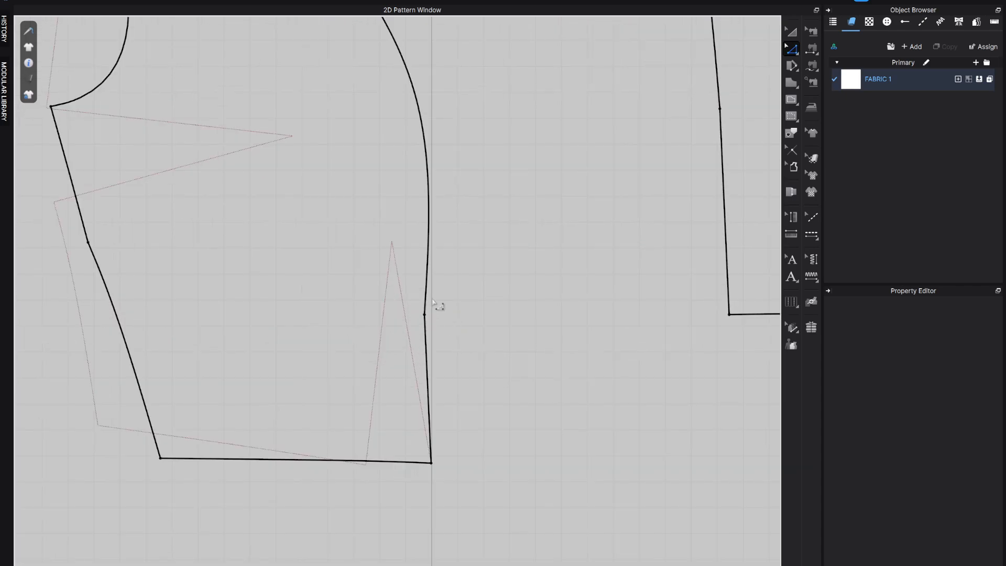
{"action": "key", "text": "v"}
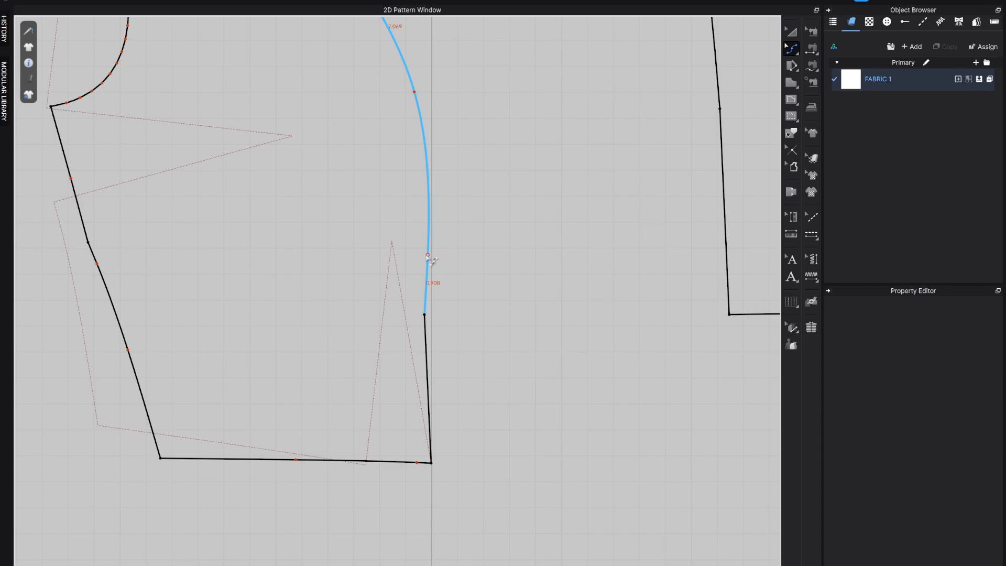
{"action": "left_click", "coordinate": [428, 258]}
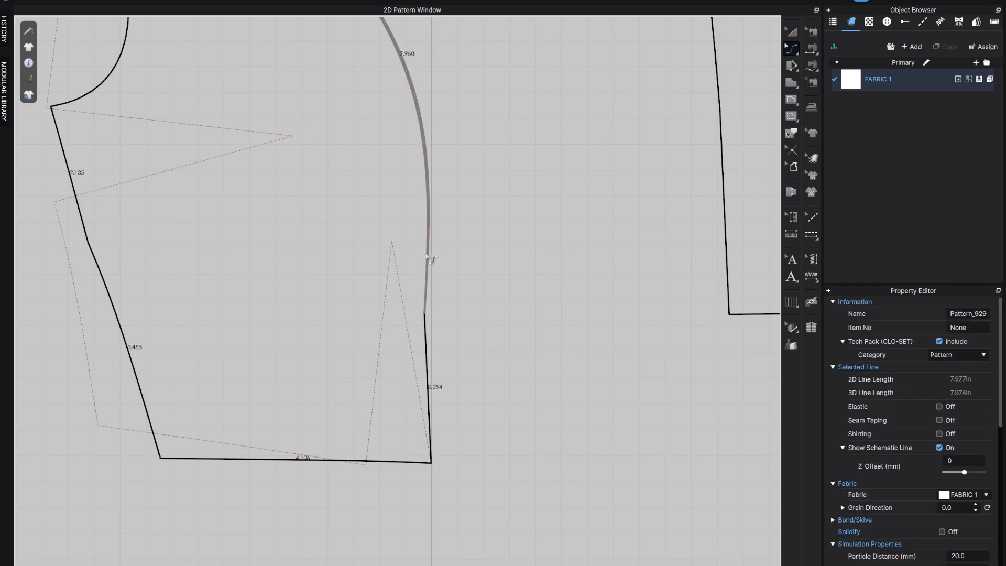
{"action": "left_click", "coordinate": [426, 256]}
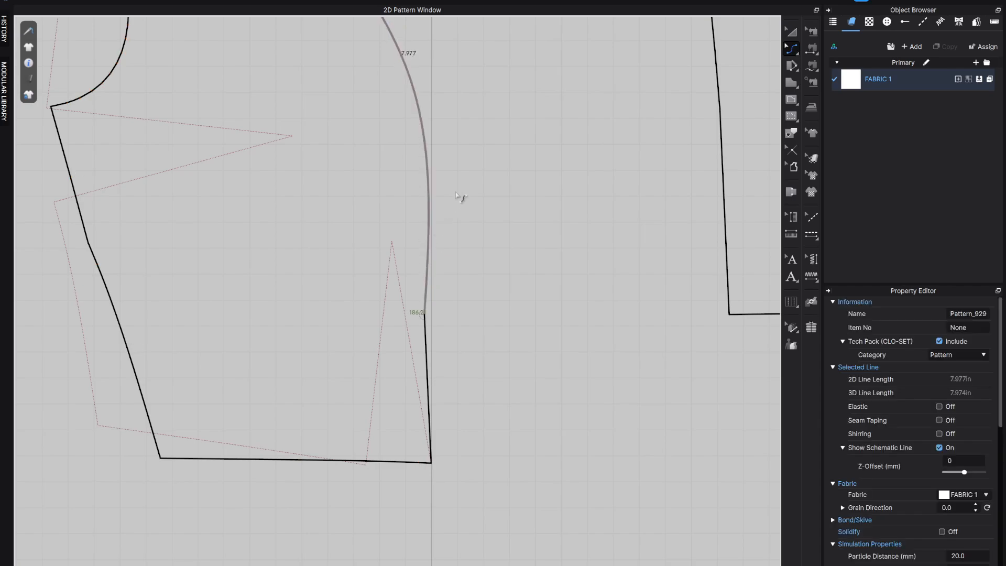
Add a point on the side panel's bust curve, about level with the tip of the original side dart.
{"action": "key", "text": "z"}
{"action": "key", "text": "x"}
{"action": "scroll", "coordinate": [425, 179], "scroll_direction": "down", "scroll_amount": 4}
{"action": "key", "text": "x"}
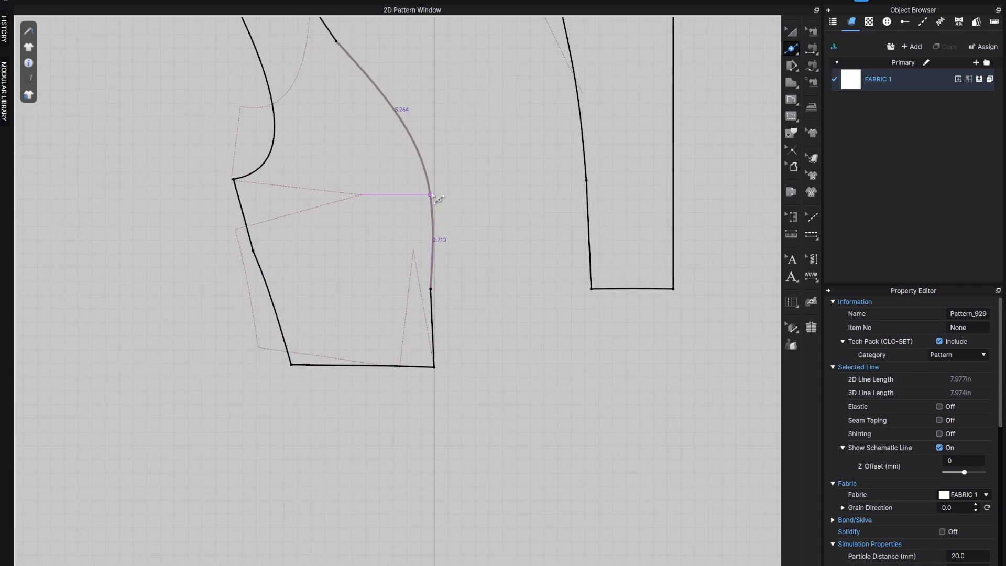
{"action": "left_click", "coordinate": [429, 191]}
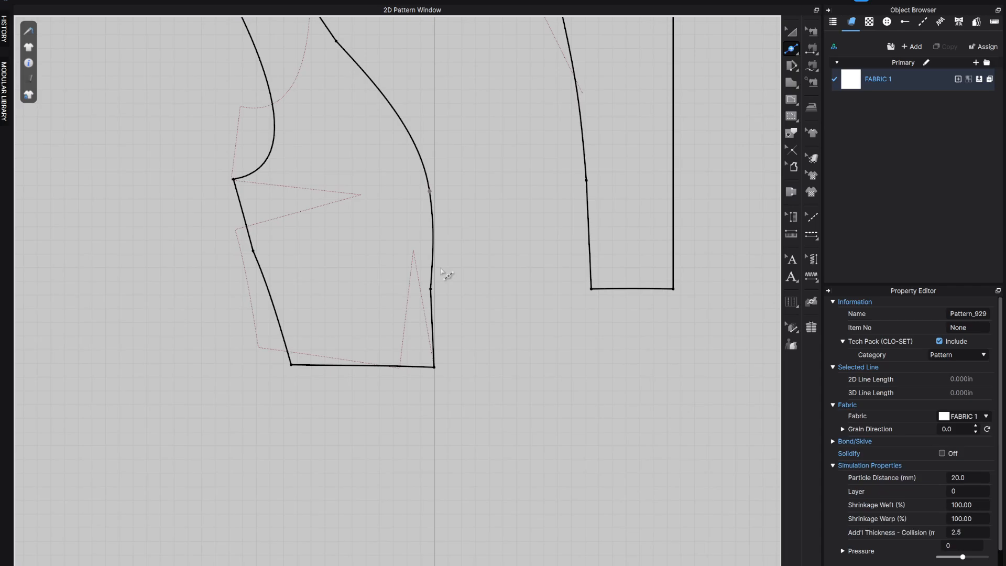
Flatten the side panel's seam segment below the bust to about 2.81 in long and shift its lower point slightly outward.
{"action": "key", "text": "v"}
{"action": "scroll", "coordinate": [439, 243], "scroll_direction": "up", "scroll_amount": 4}
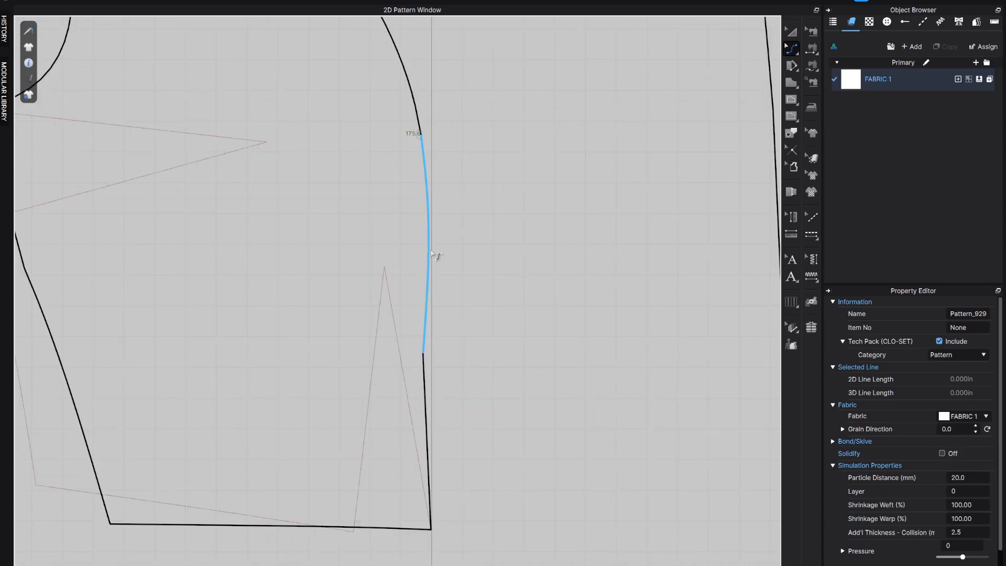
{"action": "left_click", "coordinate": [428, 256]}
{"action": "left_click_drag", "start_coordinate": [428, 256], "coordinate": [427, 259]}
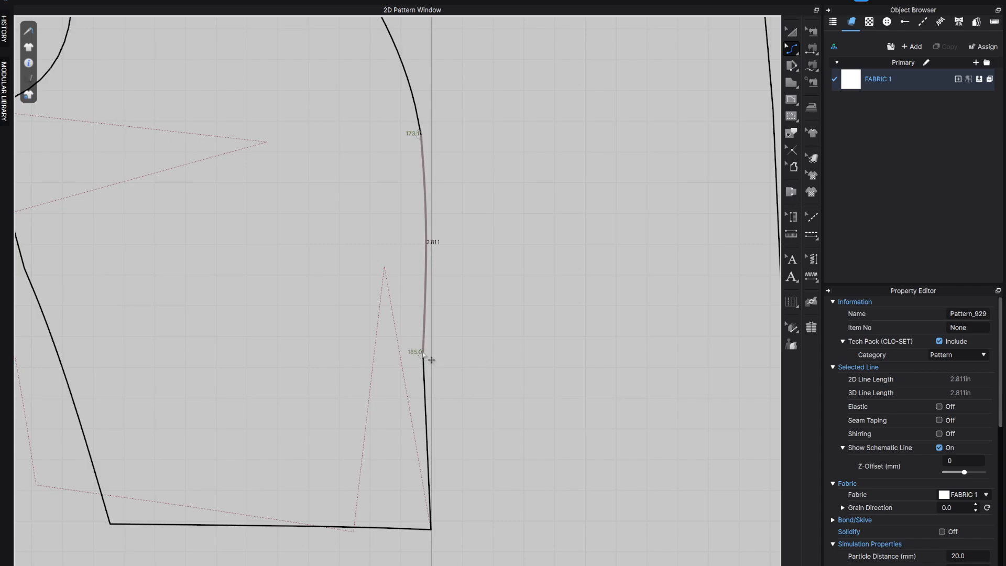
{"action": "left_click_drag", "start_coordinate": [424, 355], "coordinate": [426, 355]}
{"action": "scroll", "coordinate": [434, 335], "scroll_direction": "down", "scroll_amount": 3}
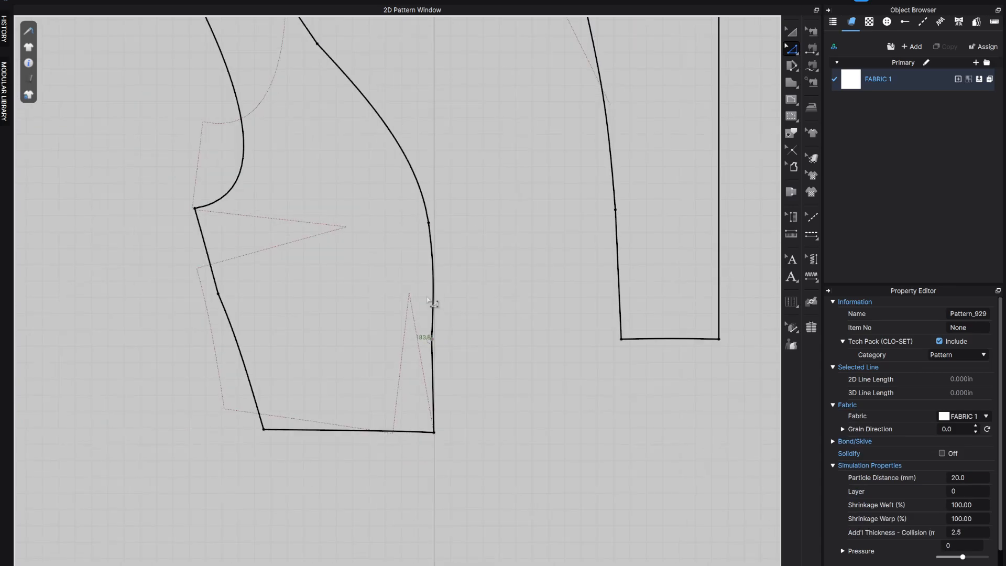
Refine the side panel's lower seam curve and straighten the seam between the shoulder and the bust.
{"action": "key", "text": "c"}
{"action": "left_click", "coordinate": [434, 291]}
{"action": "scroll", "coordinate": [436, 196], "scroll_direction": "down", "scroll_amount": 3}
{"action": "middle_click_drag", "start_coordinate": [435, 209], "coordinate": [452, 343]}
{"action": "scroll", "coordinate": [446, 335], "scroll_direction": "up", "scroll_amount": 5}
{"action": "left_click_drag", "start_coordinate": [372, 209], "coordinate": [371, 236]}
{"action": "left_click", "coordinate": [508, 198]}
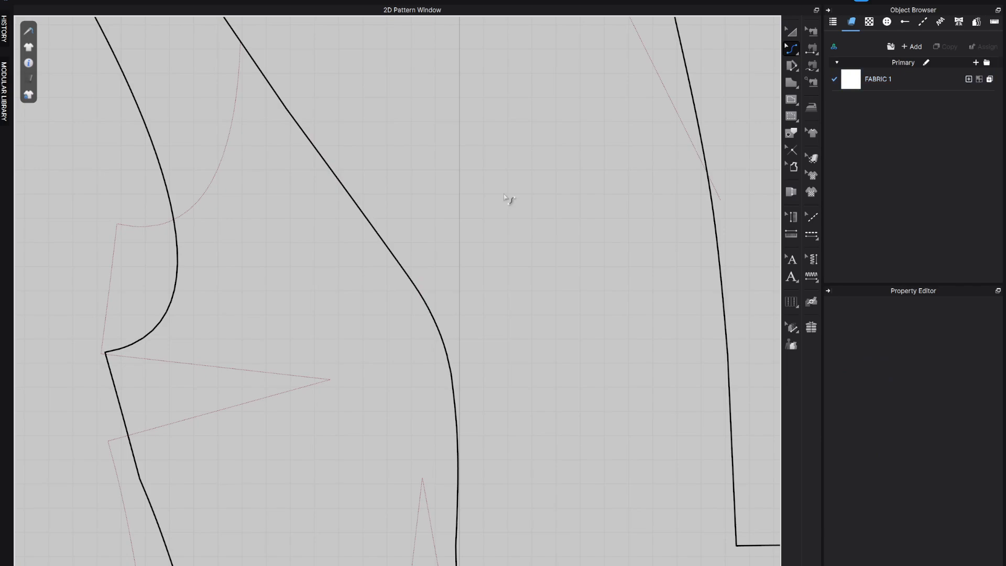
{"action": "scroll", "coordinate": [460, 294], "scroll_direction": "down", "scroll_amount": 8}
{"action": "middle_click_drag", "start_coordinate": [471, 326], "coordinate": [450, 312]}
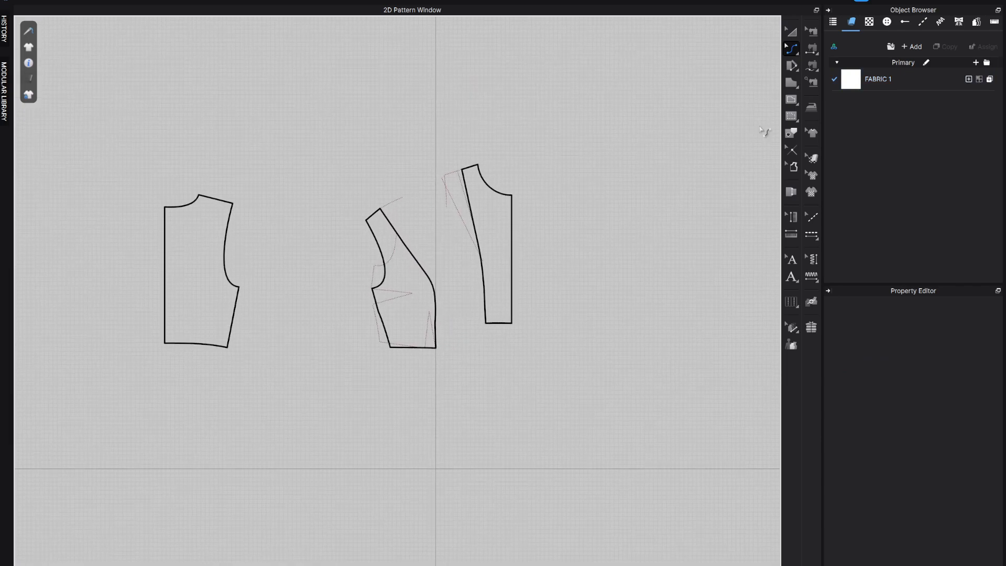
Walk the side panel along the centre panel's princess seam from the shoulder down to the hem.
{"action": "left_click", "coordinate": [784, 35]}
{"action": "scroll", "coordinate": [487, 215], "scroll_direction": "down", "scroll_amount": 3}
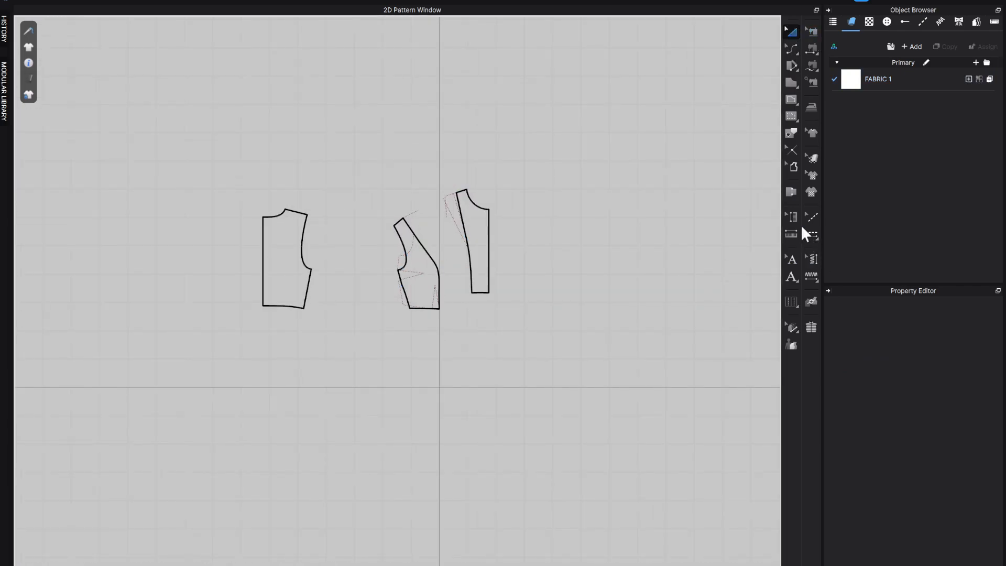
{"action": "left_click", "coordinate": [791, 191]}
{"action": "left_click", "coordinate": [403, 217]}
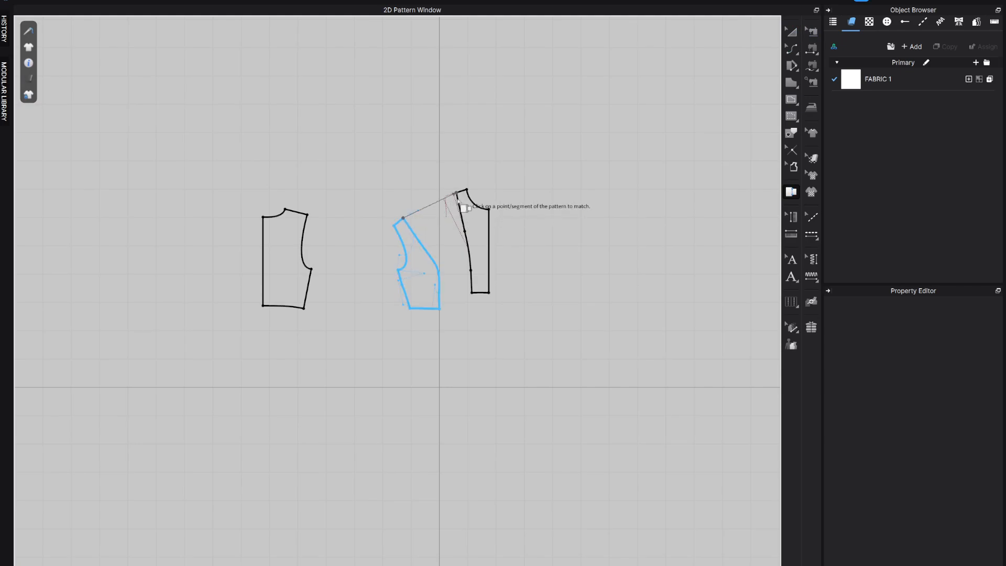
{"action": "left_click", "coordinate": [468, 252]}
{"action": "scroll", "coordinate": [469, 252], "scroll_direction": "up", "scroll_amount": 6}
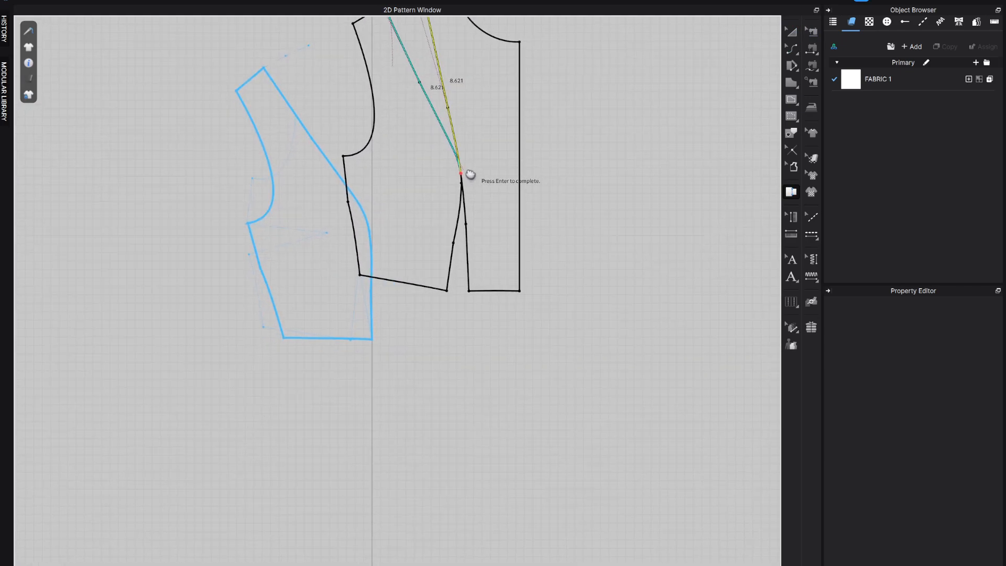
{"action": "scroll", "coordinate": [468, 176], "scroll_direction": "up", "scroll_amount": 5}
{"action": "scroll", "coordinate": [463, 342], "scroll_direction": "up", "scroll_amount": 5}
{"action": "middle_click_drag", "start_coordinate": [463, 338], "coordinate": [433, 9]}
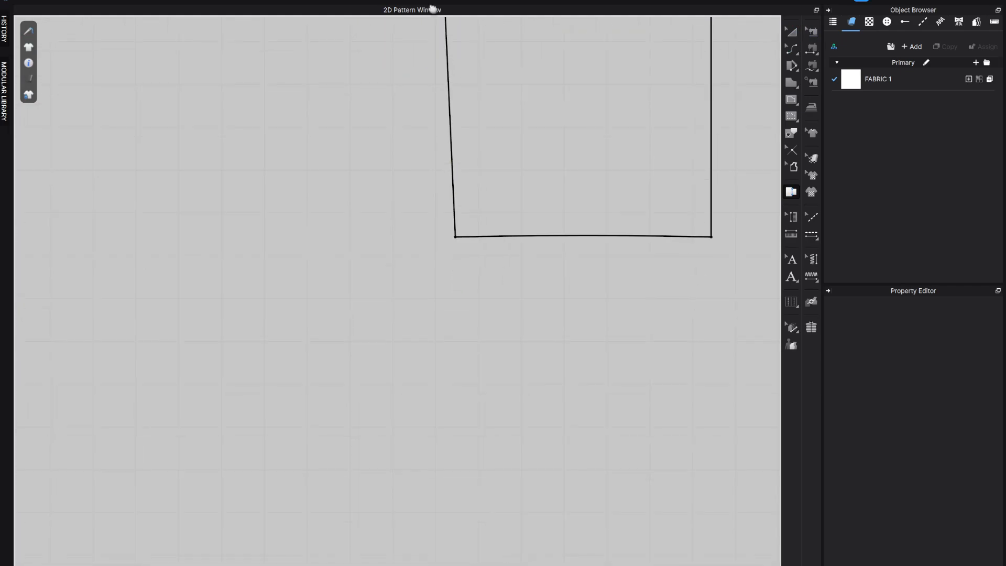
Move the walked side panel to the seam intersection near the hem.
{"action": "right_click", "coordinate": [453, 194]}
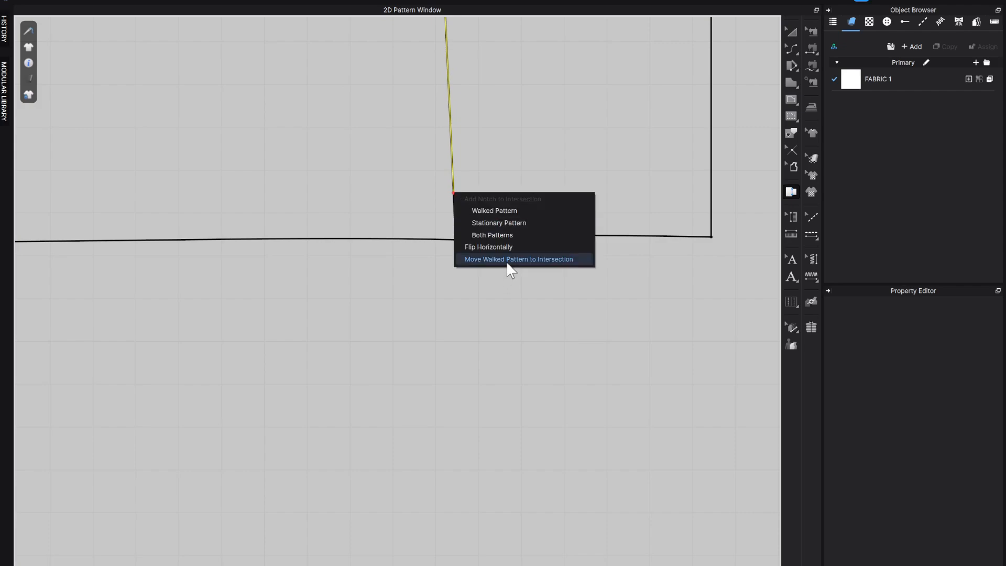
{"action": "left_click", "coordinate": [507, 263]}
{"action": "scroll", "coordinate": [470, 261], "scroll_direction": "up", "scroll_amount": 3}
Raise the side panel's hem corner at the princess seam to meet the centre panel's hem corner.
{"action": "key", "text": "z"}
{"action": "scroll", "coordinate": [449, 219], "scroll_direction": "up", "scroll_amount": 6}
{"action": "left_click", "coordinate": [444, 267]}
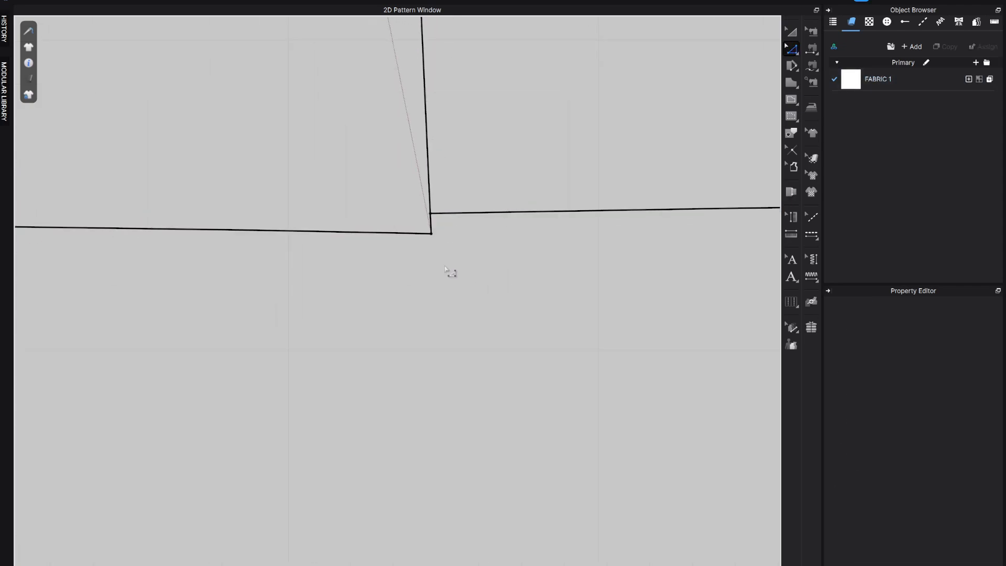
{"action": "left_click", "coordinate": [433, 237]}
{"action": "left_click_drag", "start_coordinate": [433, 236], "coordinate": [433, 220]}
{"action": "scroll", "coordinate": [445, 220], "scroll_direction": "down", "scroll_amount": 8}
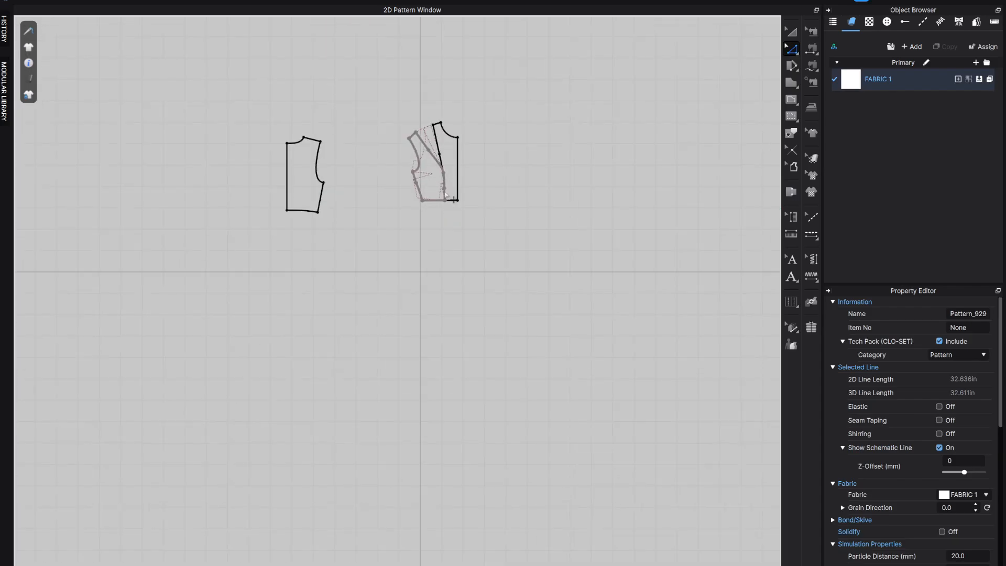
Reset the side front panel's rotation along its grain direction.
{"action": "left_click", "coordinate": [791, 32]}
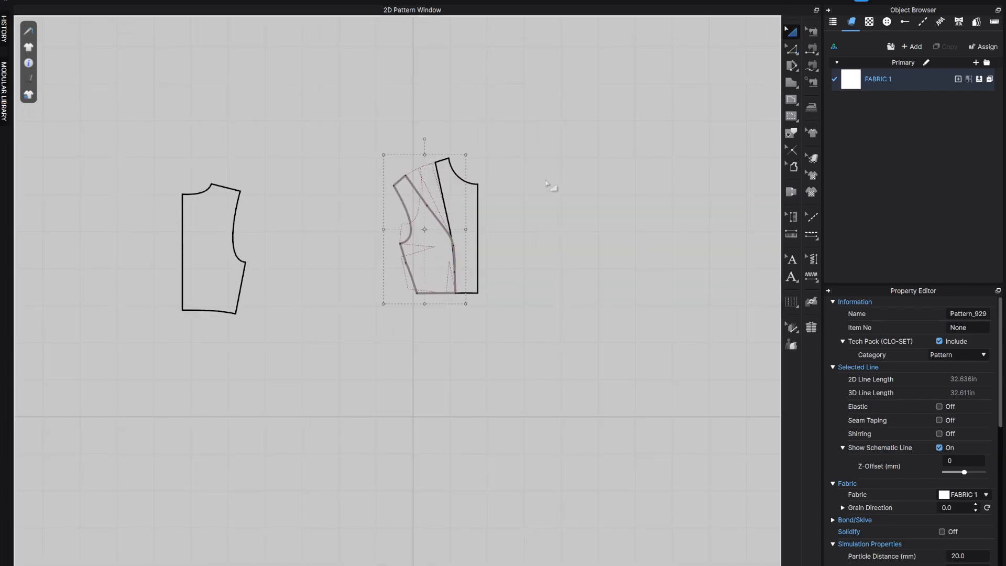
{"action": "left_click", "coordinate": [549, 190]}
{"action": "left_click", "coordinate": [429, 239]}
{"action": "right_click", "coordinate": [429, 240]}
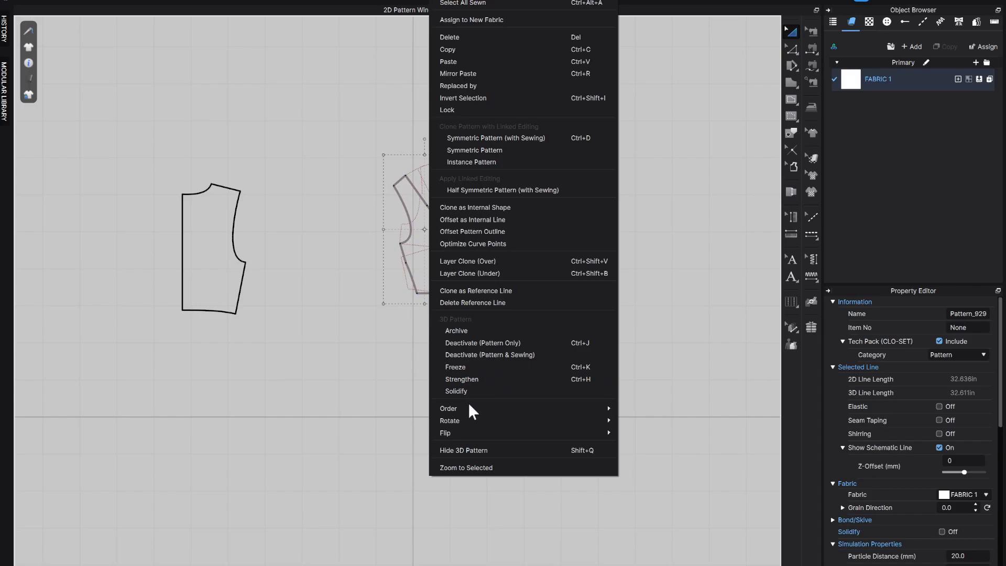
{"action": "mouse_move", "coordinate": [471, 409]}
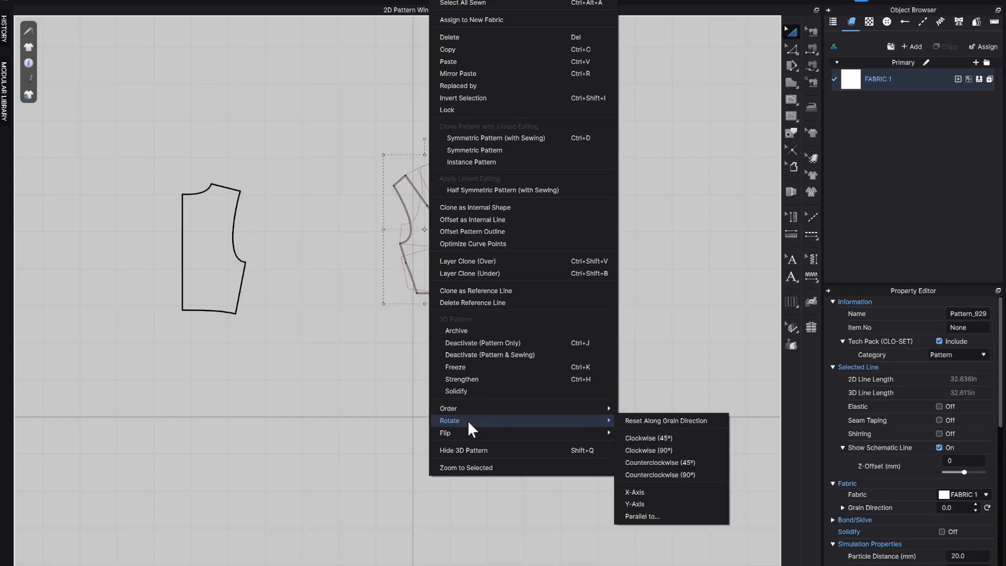
{"action": "left_click", "coordinate": [634, 420]}
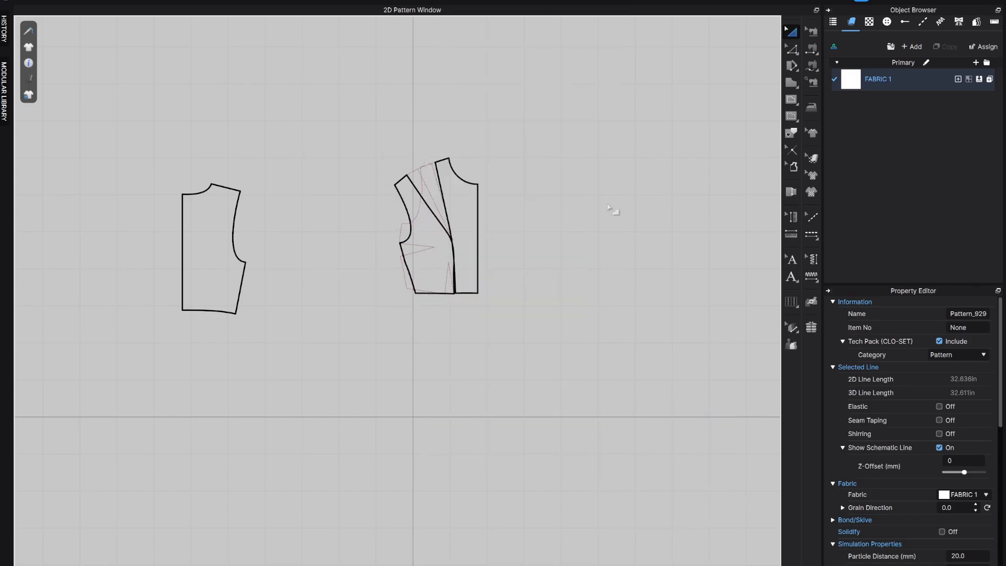
Reposition the side and centre front panels next to each other with a small gap between their seams.
{"action": "left_click_drag", "start_coordinate": [433, 260], "coordinate": [414, 257]}
{"action": "left_click_drag", "start_coordinate": [472, 243], "coordinate": [514, 236]}
{"action": "left_click_drag", "start_coordinate": [421, 245], "coordinate": [482, 244]}
{"action": "left_click_drag", "start_coordinate": [473, 242], "coordinate": [521, 230]}
Move the back bodice next to the front side panel and clear the selection.
{"action": "left_click", "coordinate": [294, 271]}
{"action": "left_click", "coordinate": [214, 255]}
{"action": "left_click_drag", "start_coordinate": [215, 255], "coordinate": [359, 229]}
{"action": "left_click", "coordinate": [551, 120]}
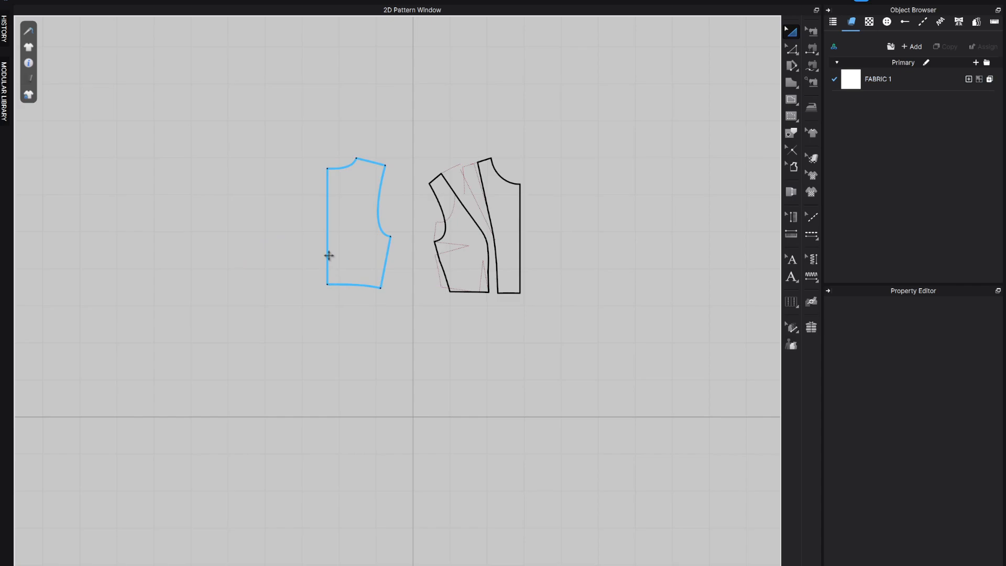
Unfold the back bodice along its centre back line using symmetric editing with sewing.
{"action": "key", "text": "z"}
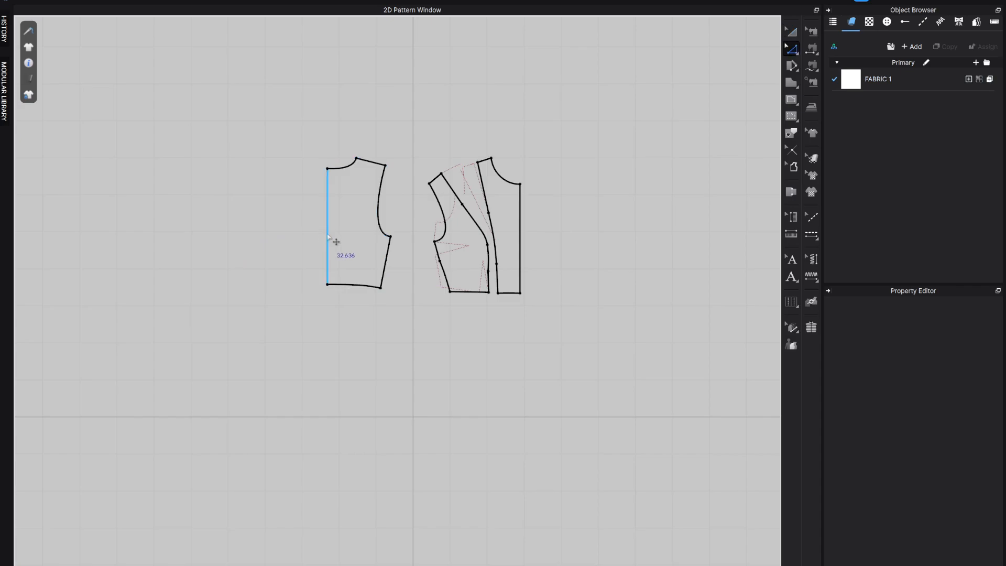
{"action": "right_click", "coordinate": [328, 233]}
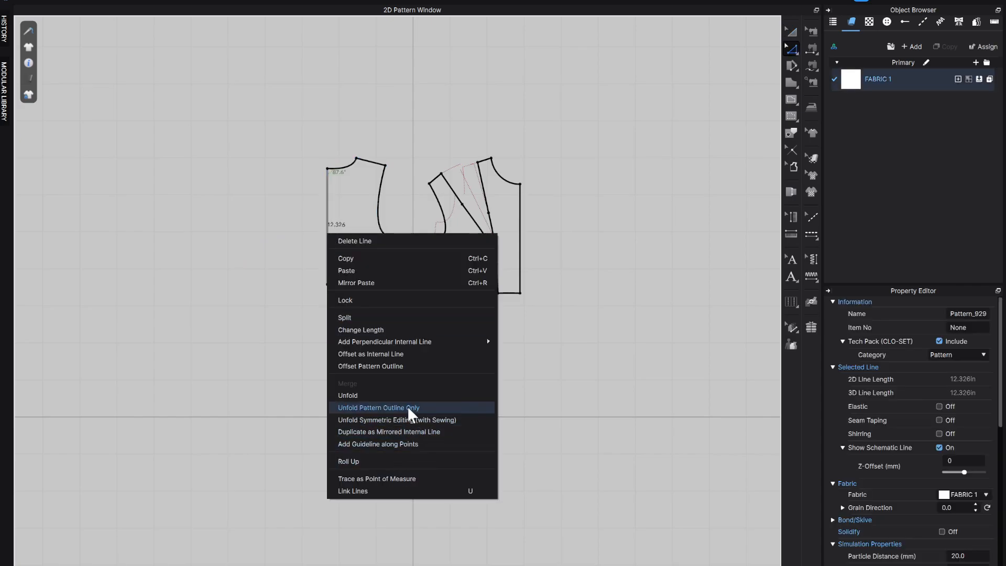
{"action": "left_click", "coordinate": [409, 415]}
{"action": "left_click", "coordinate": [601, 184]}
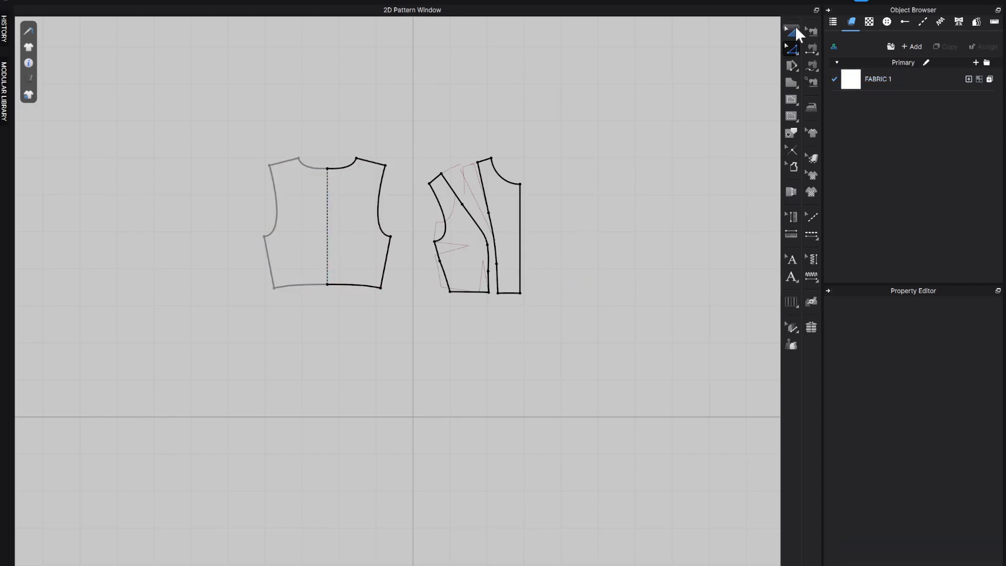
Move the unfolded back bodice closer to the front panels and nudge the side front panel slightly toward it.
{"action": "left_click", "coordinate": [792, 31]}
{"action": "left_click_drag", "start_coordinate": [348, 218], "coordinate": [357, 226]}
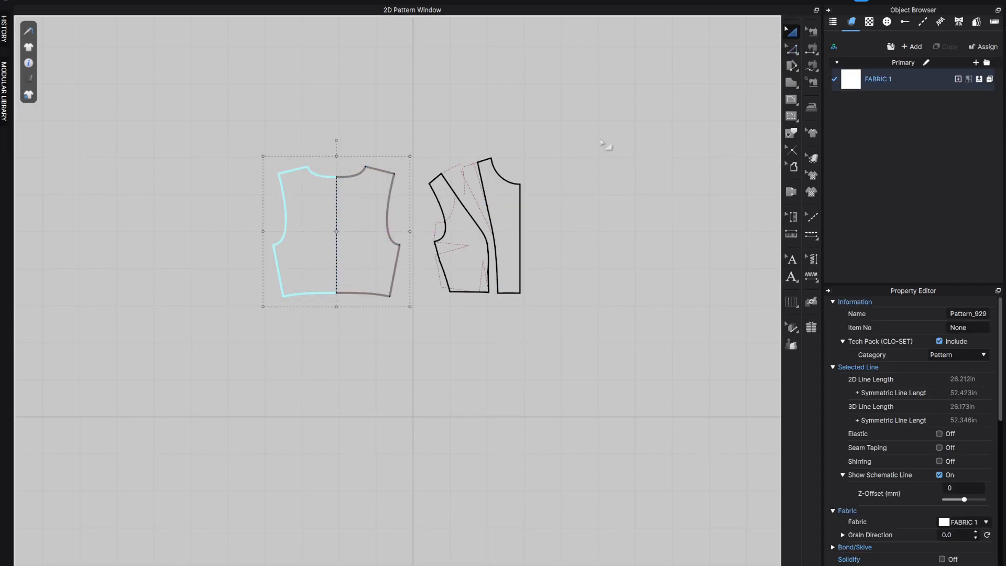
{"action": "left_click", "coordinate": [601, 143]}
{"action": "scroll", "coordinate": [473, 316], "scroll_direction": "down", "scroll_amount": 4}
{"action": "middle_click_drag", "start_coordinate": [488, 317], "coordinate": [441, 291]}
{"action": "left_click_drag", "start_coordinate": [412, 253], "coordinate": [407, 252]}
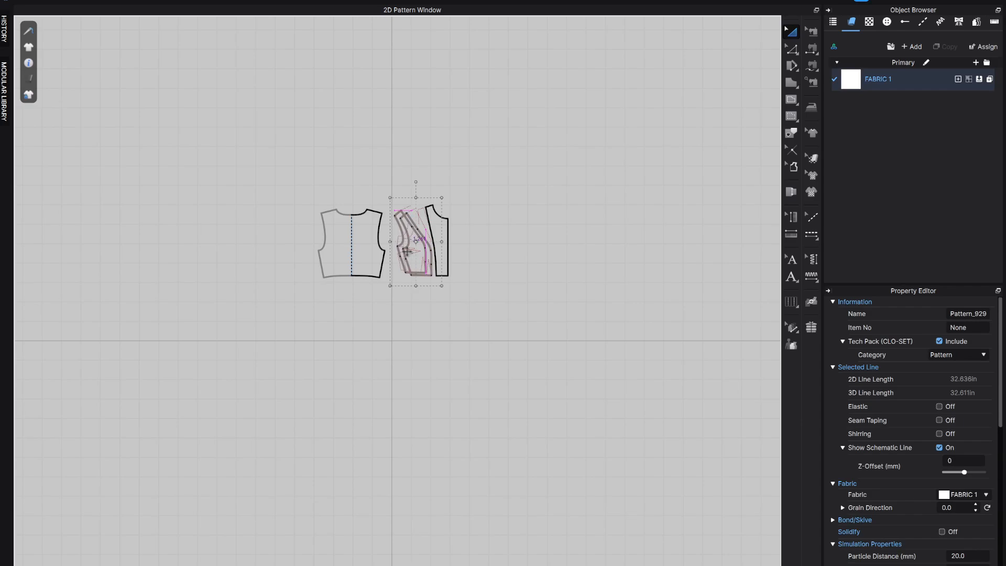
{"action": "left_click", "coordinate": [509, 294]}
Duplicate the side and centre front panels as mirrored symmetric patterns and place the copies beside the originals.
{"action": "left_click_drag", "start_coordinate": [483, 294], "coordinate": [397, 187]}
{"action": "key", "text": "ctrl+d"}
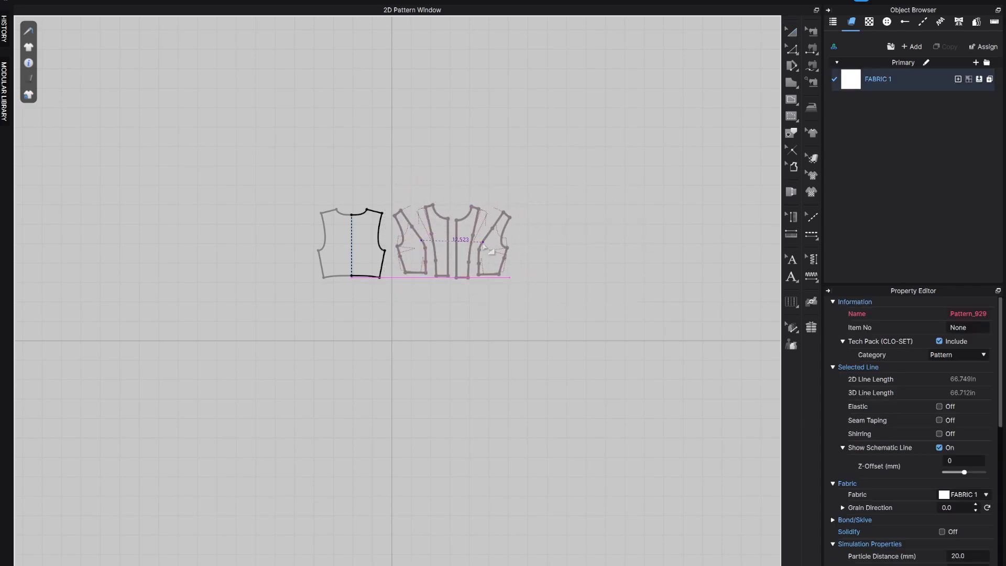
{"action": "left_click", "coordinate": [483, 242]}
{"action": "left_click", "coordinate": [519, 139]}
Select the back and all front panels and move them together well above the horizontal axis.
{"action": "left_click_drag", "start_coordinate": [277, 172], "coordinate": [572, 313]}
{"action": "key", "text": "ctrl+d"}
{"action": "left_click_drag", "start_coordinate": [439, 164], "coordinate": [433, 121]}
{"action": "scroll", "coordinate": [402, 192], "scroll_direction": "down", "scroll_amount": 3}
{"action": "scroll", "coordinate": [416, 335], "scroll_direction": "up", "scroll_amount": 3}
{"action": "middle_click_drag", "start_coordinate": [402, 186], "coordinate": [435, 431]}
{"action": "left_click_drag", "start_coordinate": [434, 347], "coordinate": [435, 301]}
{"action": "scroll", "coordinate": [447, 335], "scroll_direction": "down", "scroll_amount": 5}
{"action": "middle_click_drag", "start_coordinate": [458, 357], "coordinate": [451, 281]}
{"action": "left_click", "coordinate": [545, 156]}
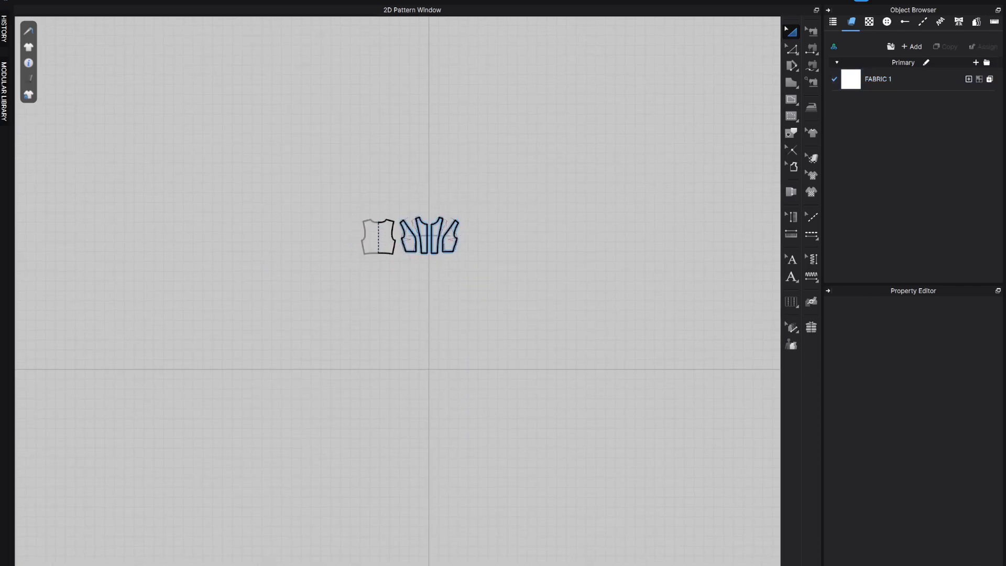
Show the 3D and 2D windows side by side and load the female avatar FV2.1_Yuna.avt, declining to save the file.
{"action": "left_click", "coordinate": [880, 565]}
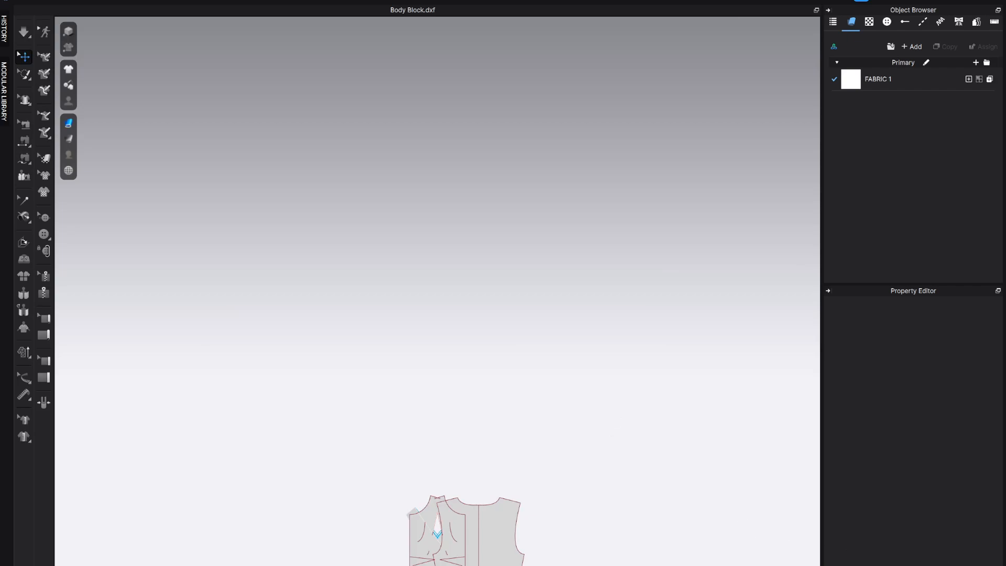
{"action": "left_click", "coordinate": [864, 564]}
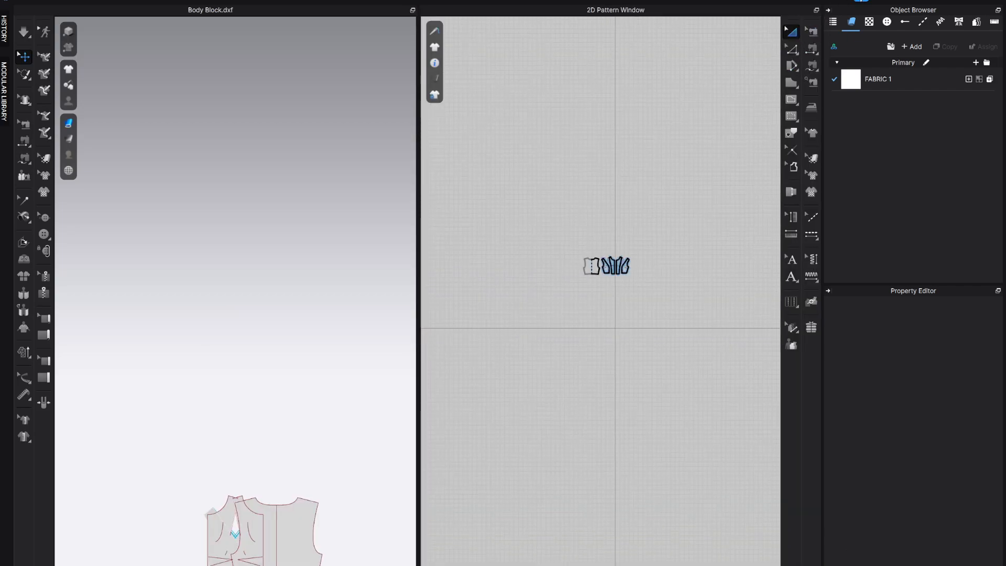
{"action": "key", "text": "Tab"}
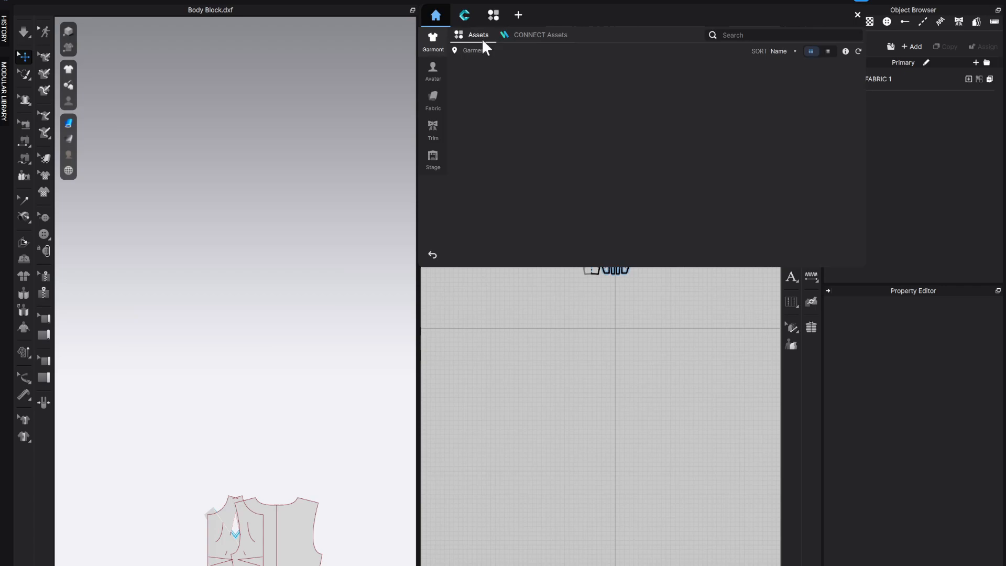
{"action": "left_click", "coordinate": [437, 73]}
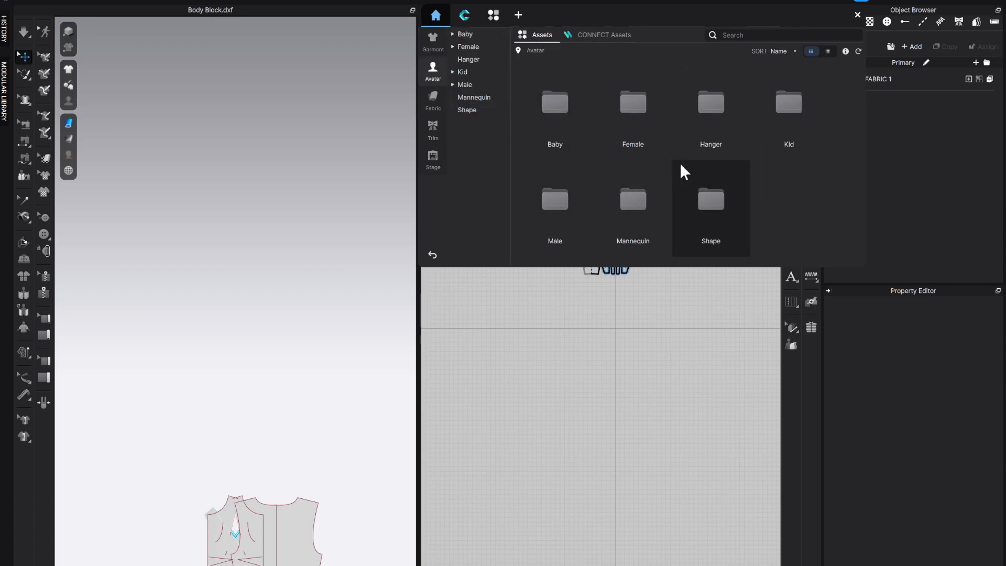
{"action": "double_click", "coordinate": [628, 109]}
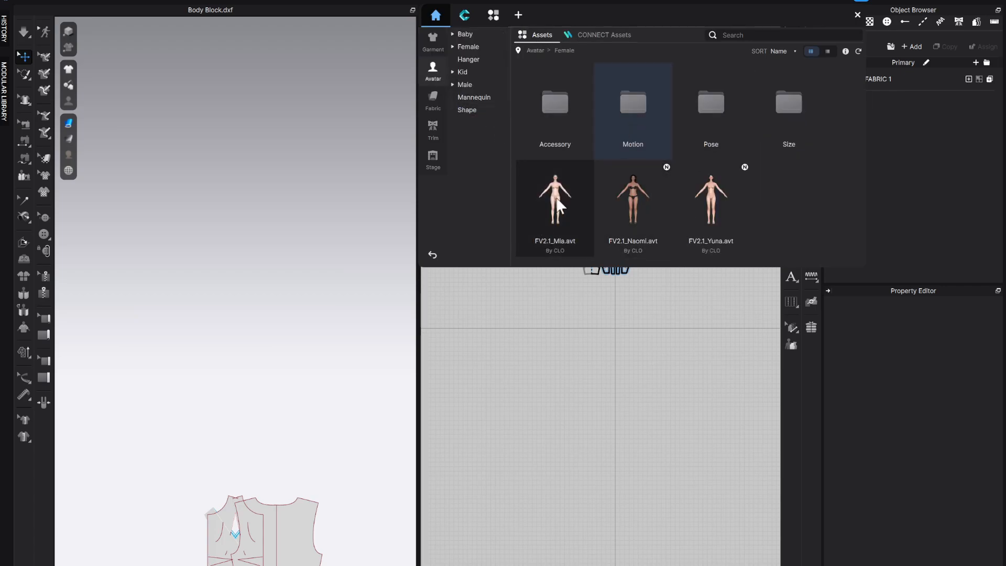
{"action": "left_click", "coordinate": [709, 202]}
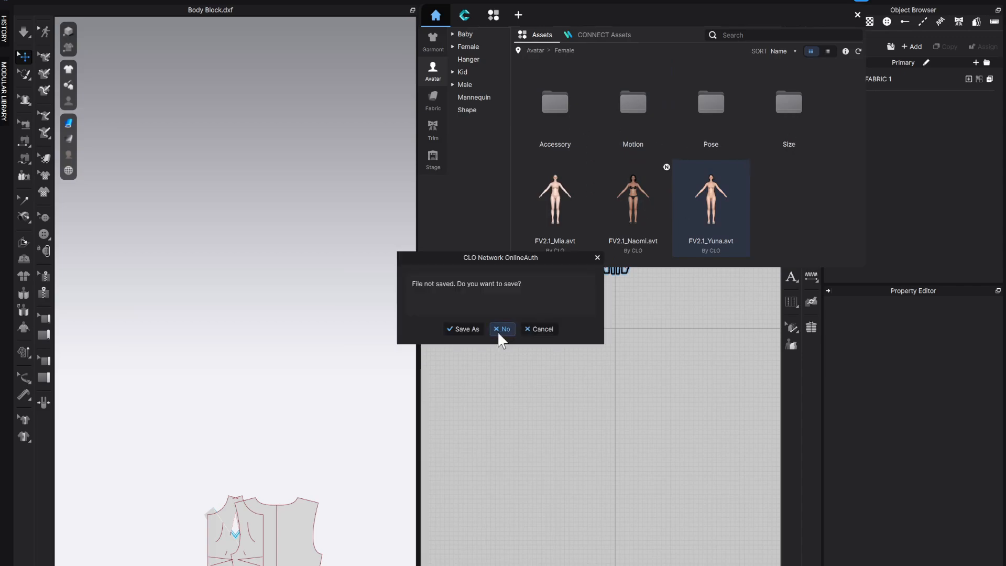
{"action": "left_click", "coordinate": [502, 330]}
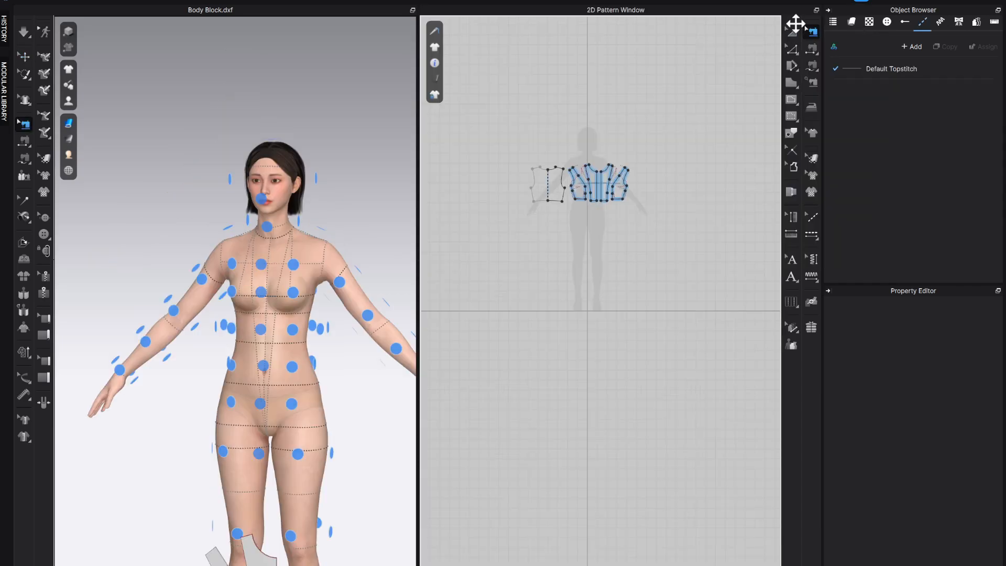
Merge the two centre front panels into one piece along their centre front lines.
{"action": "left_click", "coordinate": [791, 34]}
{"action": "scroll", "coordinate": [592, 184], "scroll_direction": "up", "scroll_amount": 6}
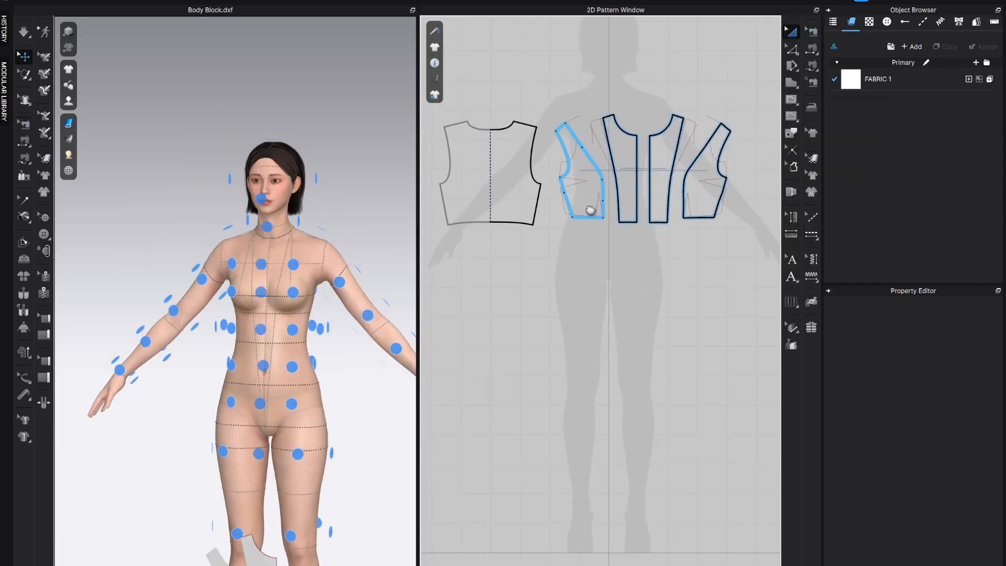
{"action": "key", "text": "z"}
{"action": "left_click", "coordinate": [658, 168]}
{"action": "right_click", "coordinate": [658, 169]}
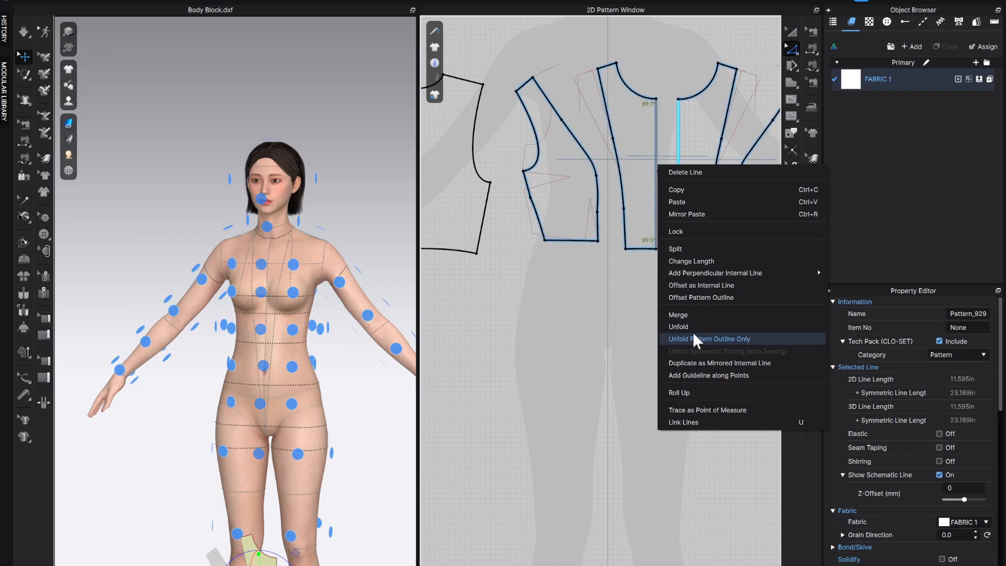
{"action": "left_click", "coordinate": [690, 312]}
{"action": "scroll", "coordinate": [633, 294], "scroll_direction": "down", "scroll_amount": 6}
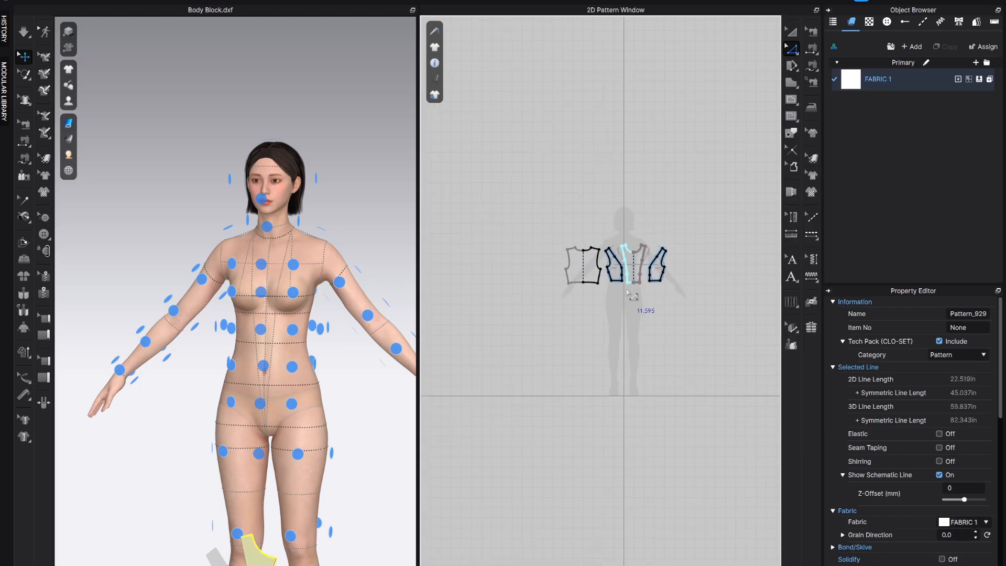
{"action": "left_click", "coordinate": [650, 219]}
Arrange the merged centre front panel on the avatar's chest and the side front panels on either side of it.
{"action": "key", "text": "a"}
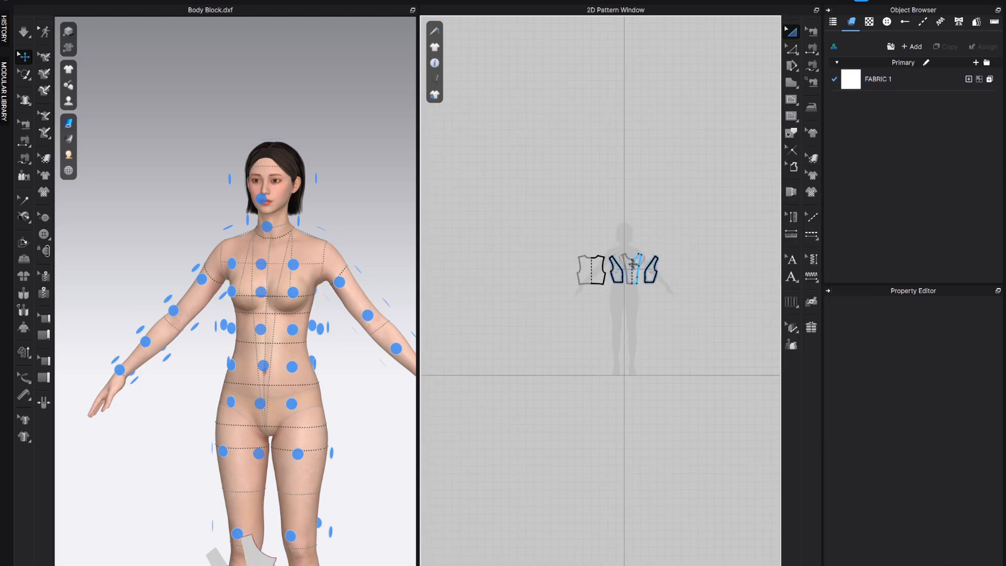
{"action": "left_click", "coordinate": [634, 269]}
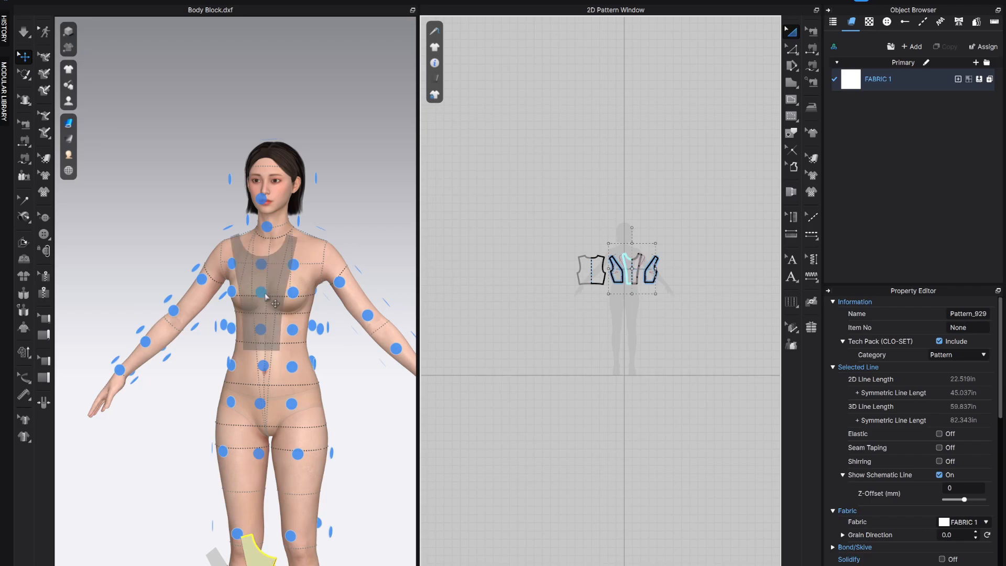
{"action": "left_click", "coordinate": [649, 275]}
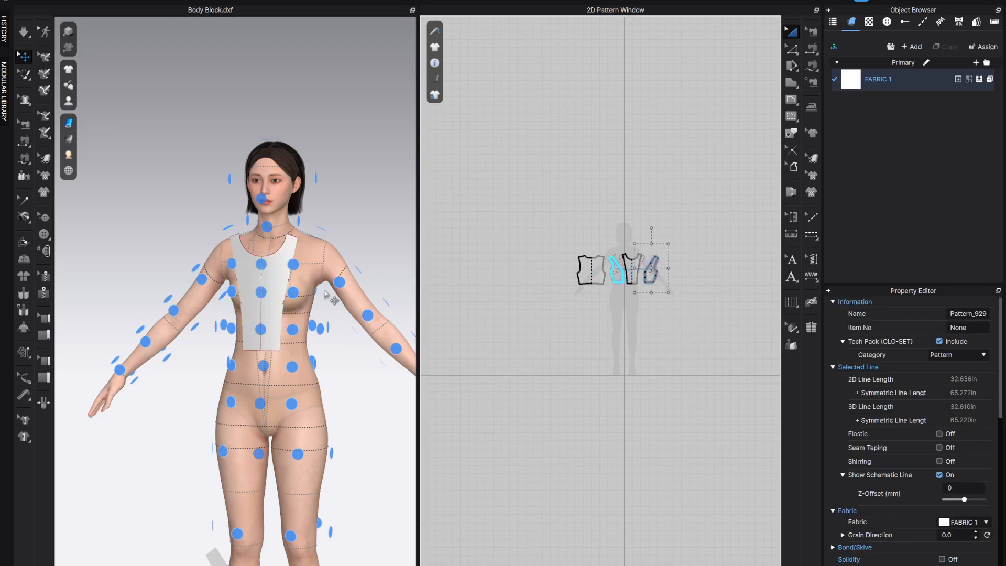
Arrange the back bodice at the middle of the avatar's upper back and clear the selection.
{"action": "left_click", "coordinate": [587, 271]}
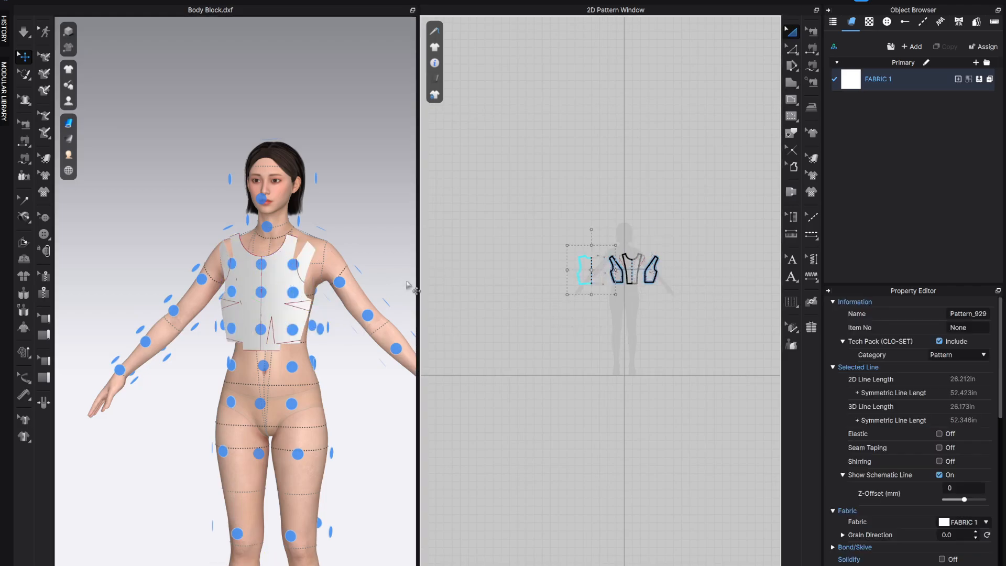
{"action": "right_click_drag", "start_coordinate": [177, 321], "coordinate": [348, 308]}
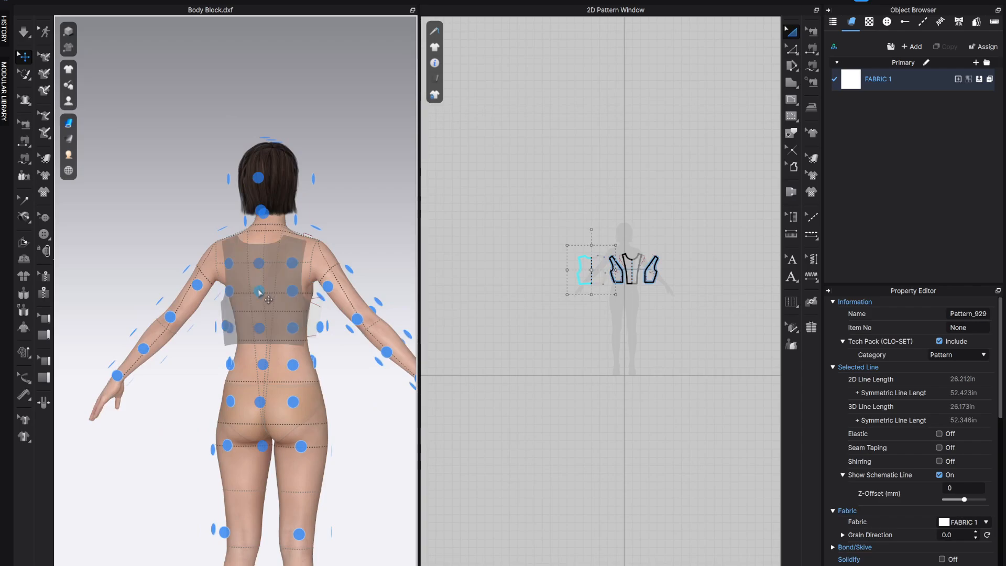
{"action": "left_click", "coordinate": [259, 291]}
{"action": "scroll", "coordinate": [315, 251], "scroll_direction": "down", "scroll_amount": 2}
{"action": "left_click", "coordinate": [340, 231]}
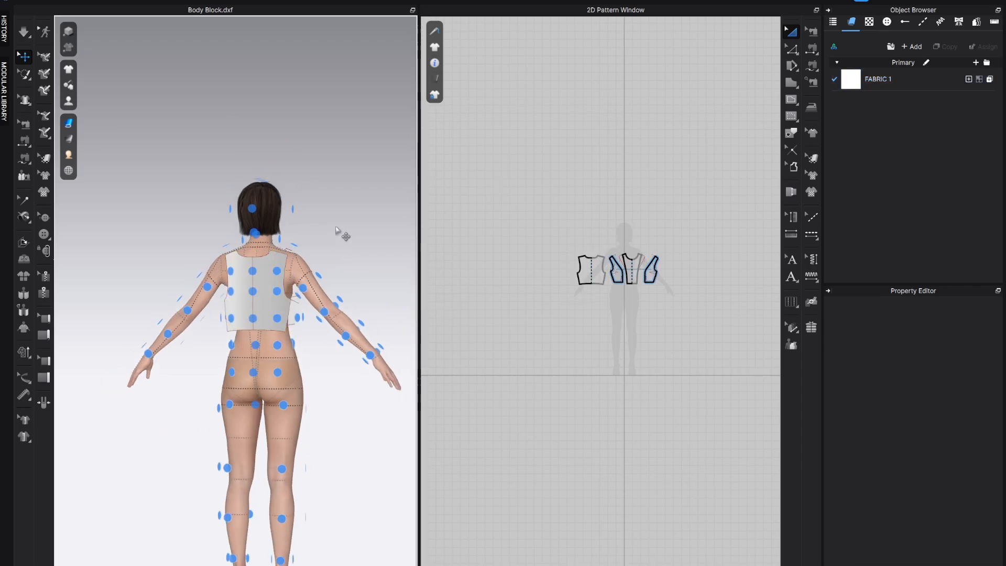
Auto-sew the arranged panels with garment type Top and front type Openable.
{"action": "right_click_drag", "start_coordinate": [337, 231], "coordinate": [198, 236]}
{"action": "scroll", "coordinate": [297, 300], "scroll_direction": "up", "scroll_amount": 3}
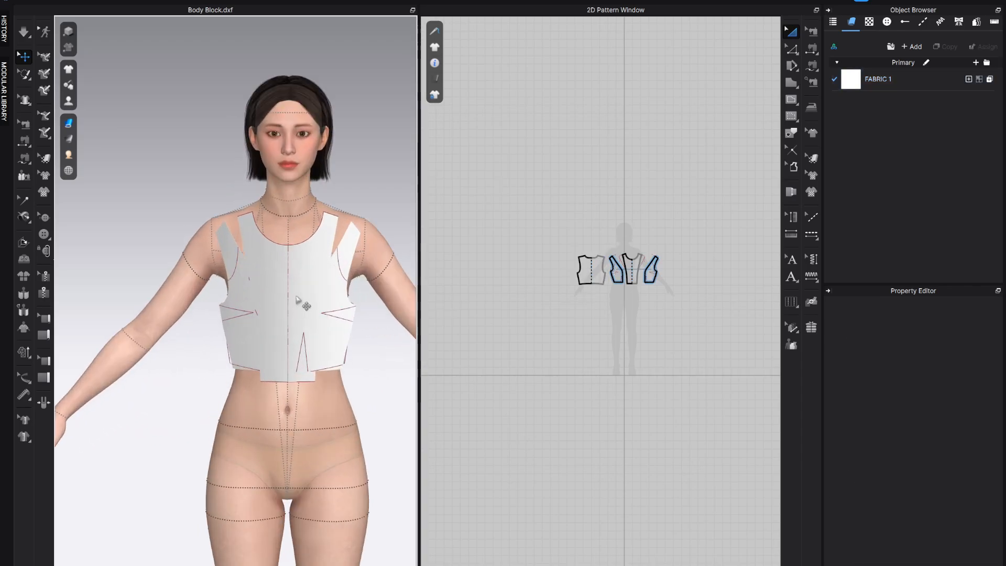
{"action": "scroll", "coordinate": [297, 300], "scroll_direction": "up", "scroll_amount": 4}
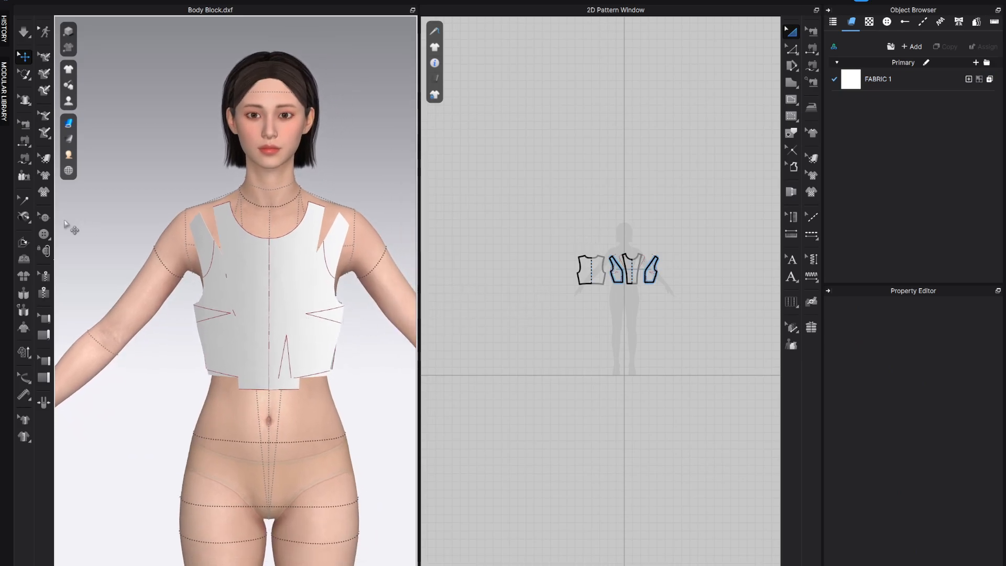
{"action": "left_click", "coordinate": [25, 176]}
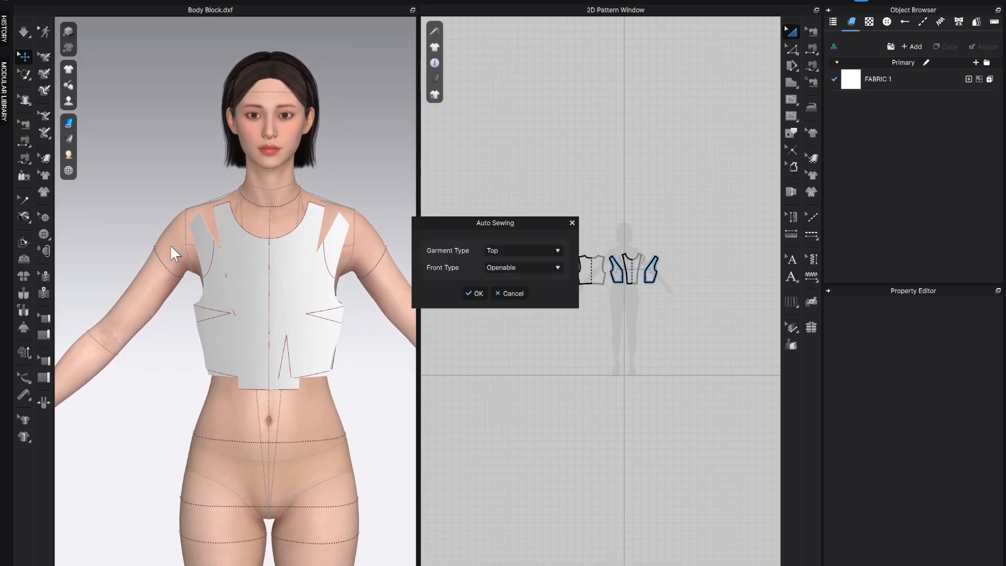
{"action": "left_click", "coordinate": [479, 291]}
Simulate the sewn bodice on the avatar and check its drape from the front and at a slight angle.
{"action": "key", "text": "space"}
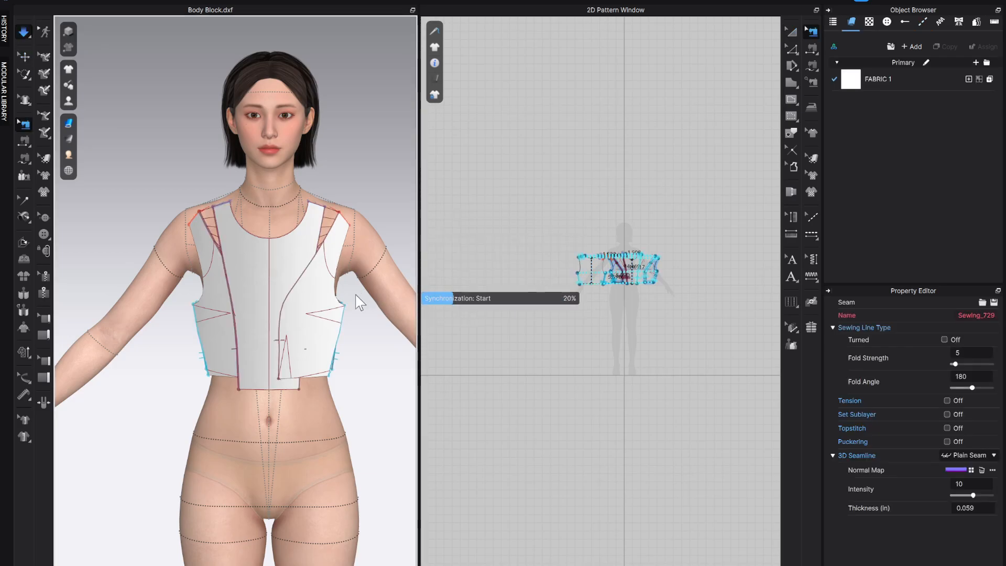
{"action": "scroll", "coordinate": [296, 308], "scroll_direction": "down", "scroll_amount": 3}
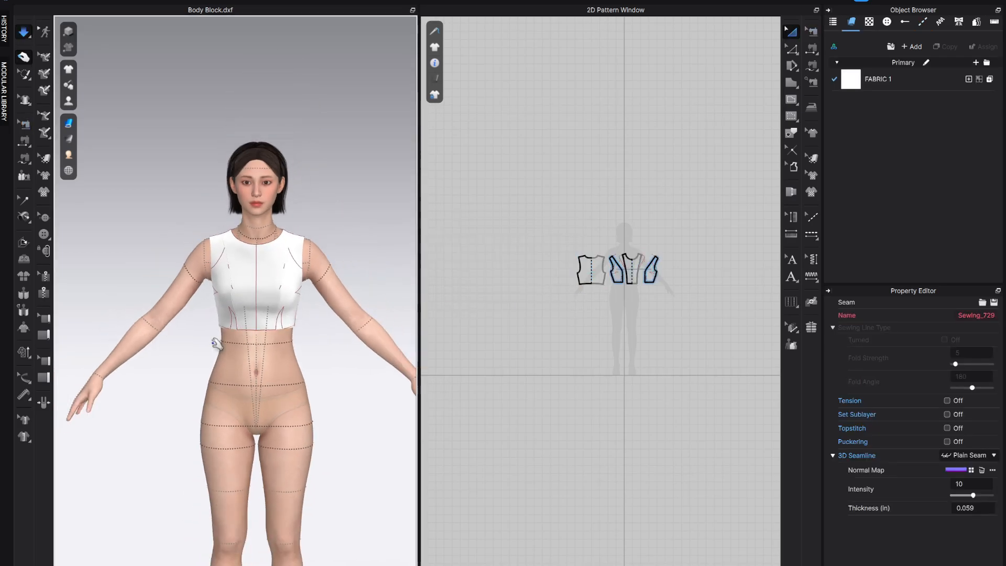
{"action": "right_click_drag", "start_coordinate": [285, 293], "coordinate": [201, 339]}
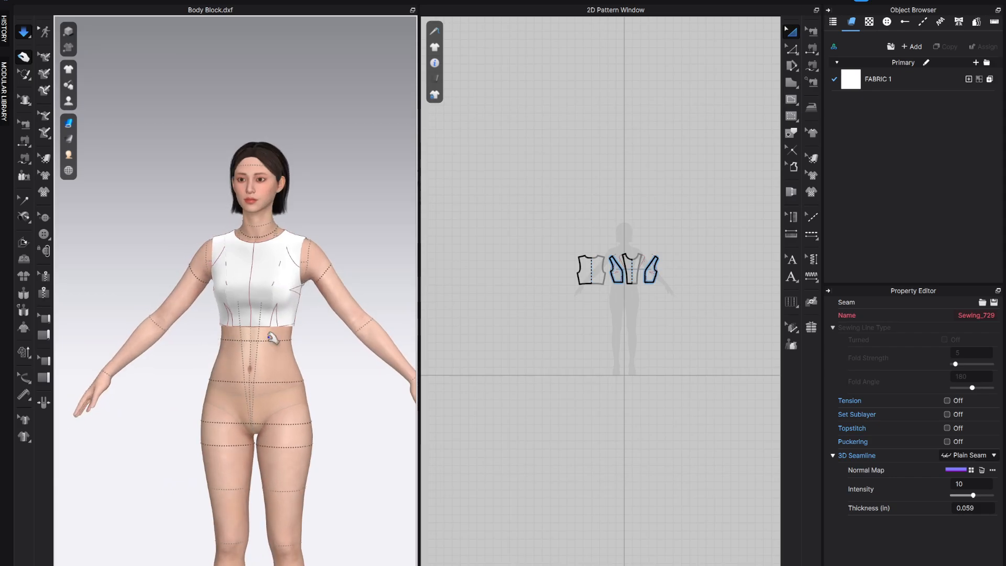
{"action": "key", "text": "b"}
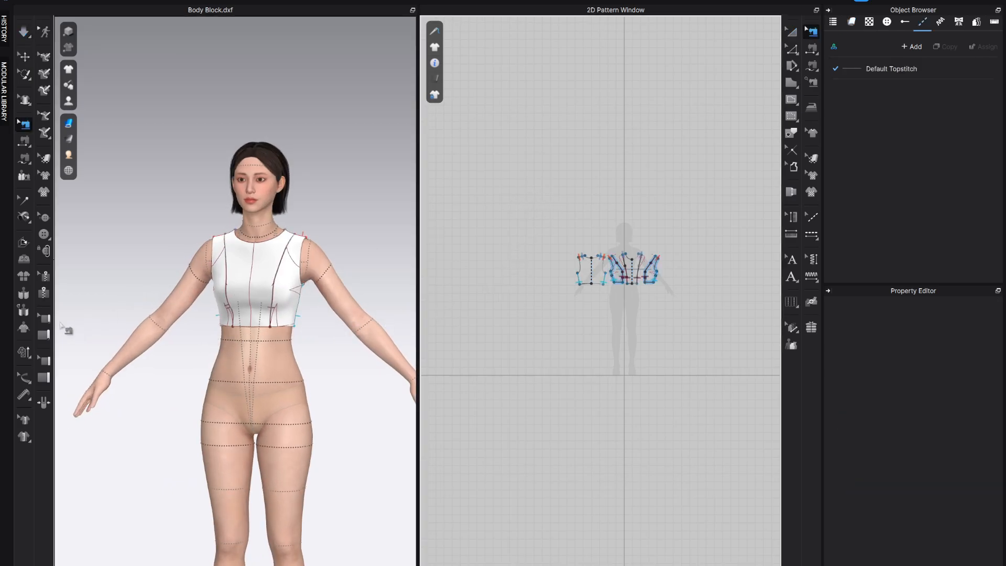
{"action": "left_click", "coordinate": [22, 55]}
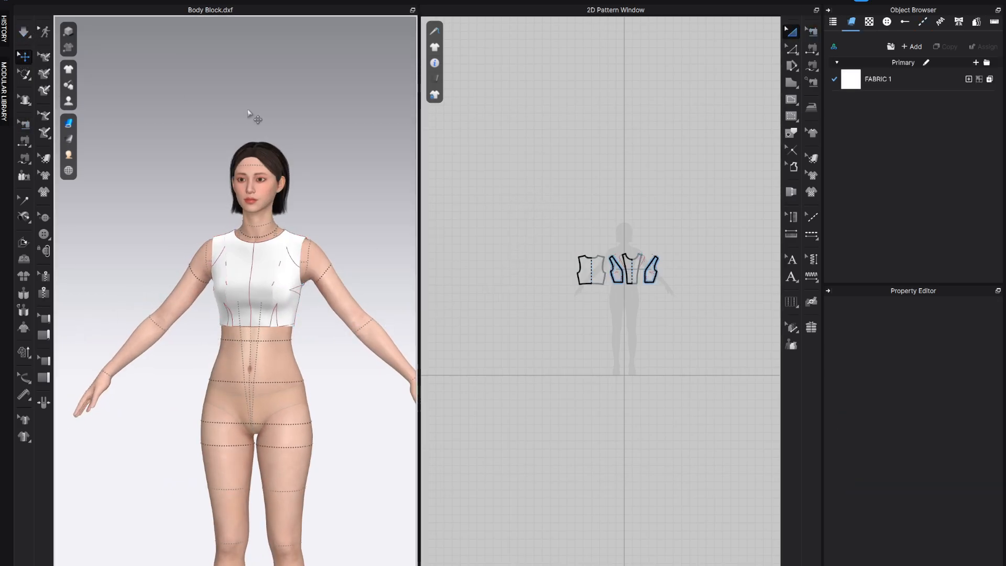
{"action": "left_click", "coordinate": [23, 376]}
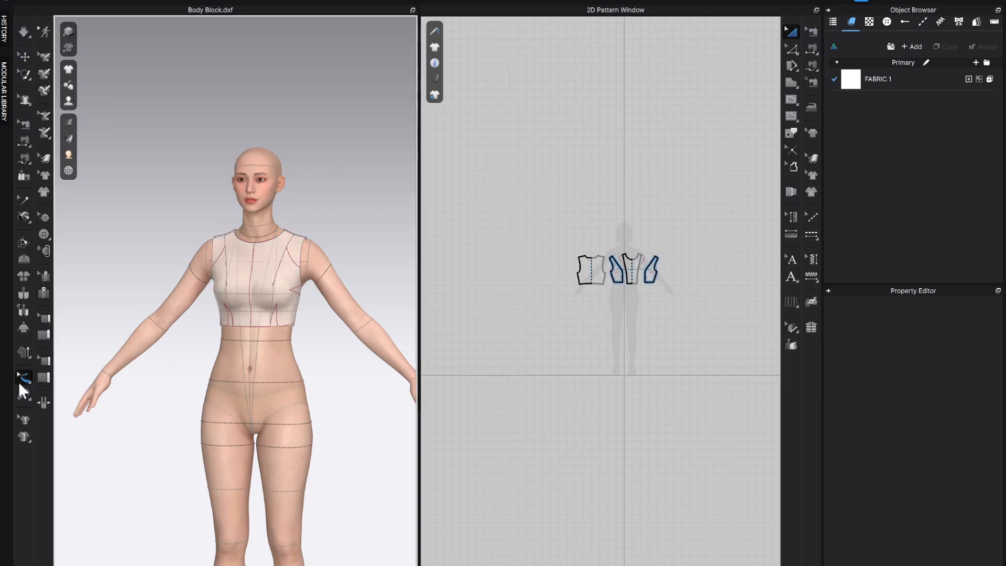
{"action": "left_click", "coordinate": [27, 57]}
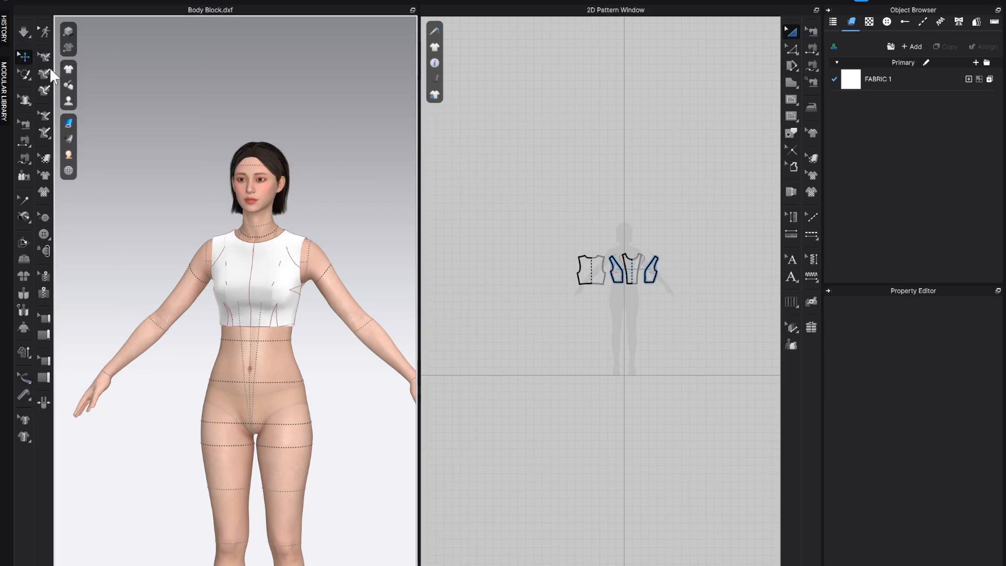
Hide the garment's baselines in the 3D window.
{"action": "mouse_move", "coordinate": [69, 69]}
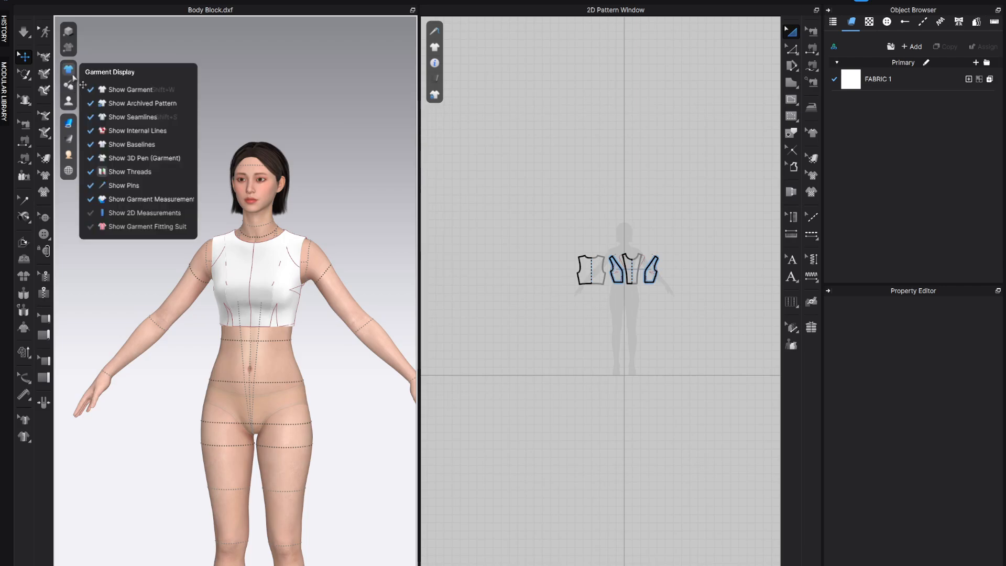
{"action": "left_click", "coordinate": [128, 145]}
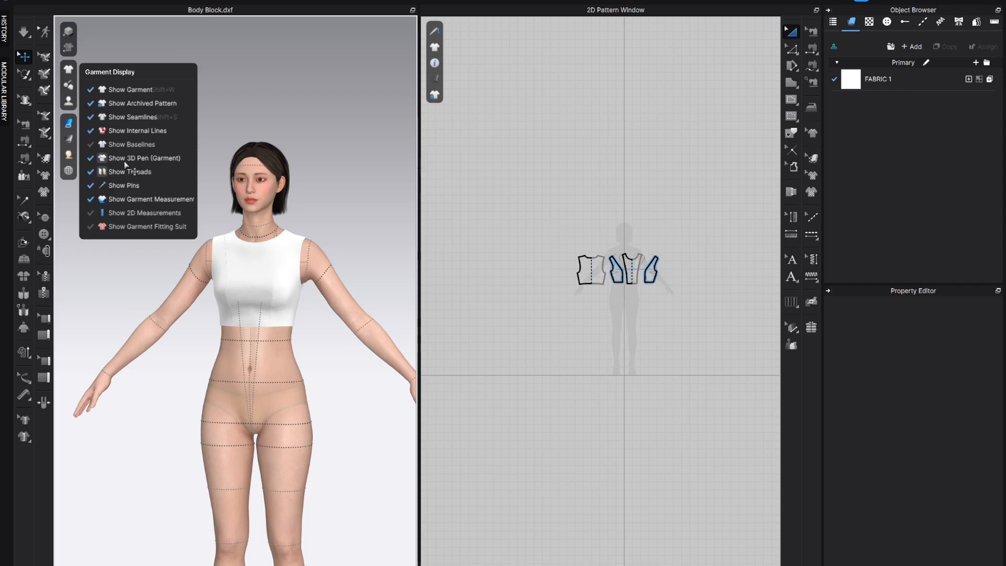
Hide the garment's internal lines, 3D pen, threads, pins and measurements, plus the avatar measures, in the 3D window.
{"action": "left_click", "coordinate": [126, 172]}
{"action": "left_click", "coordinate": [122, 186]}
{"action": "left_click", "coordinate": [128, 200]}
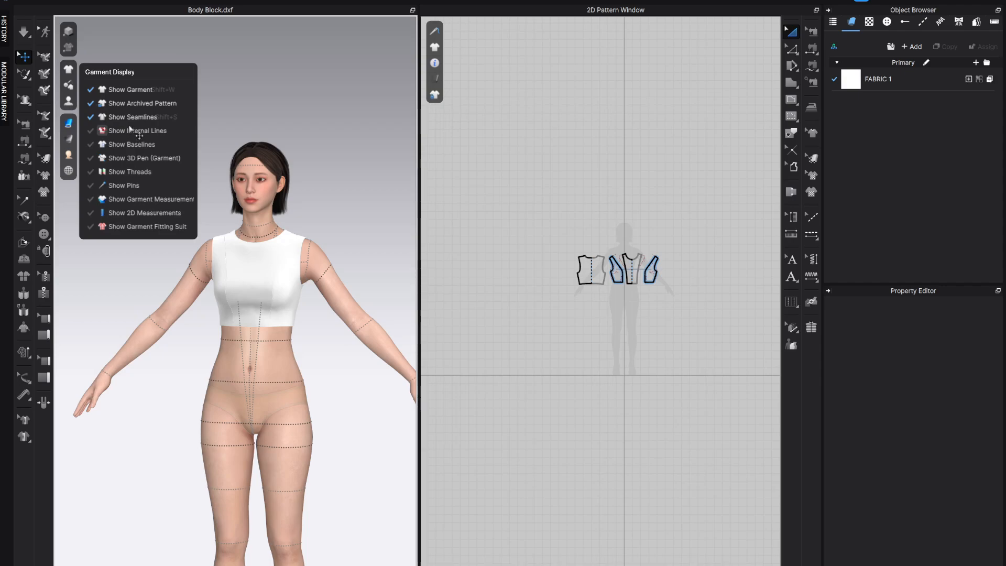
{"action": "mouse_move", "coordinate": [74, 132]}
{"action": "mouse_move", "coordinate": [83, 110]}
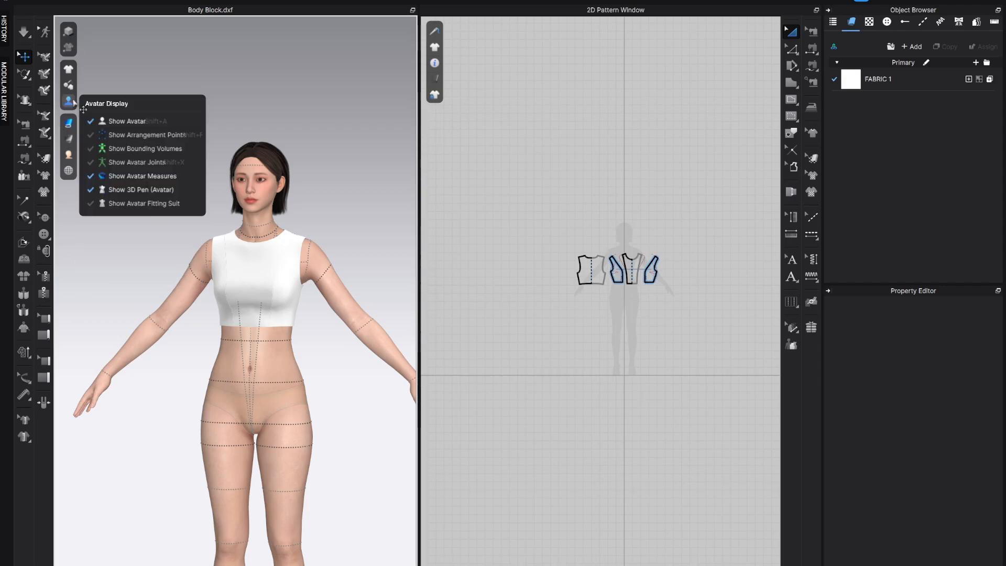
{"action": "left_click", "coordinate": [127, 176]}
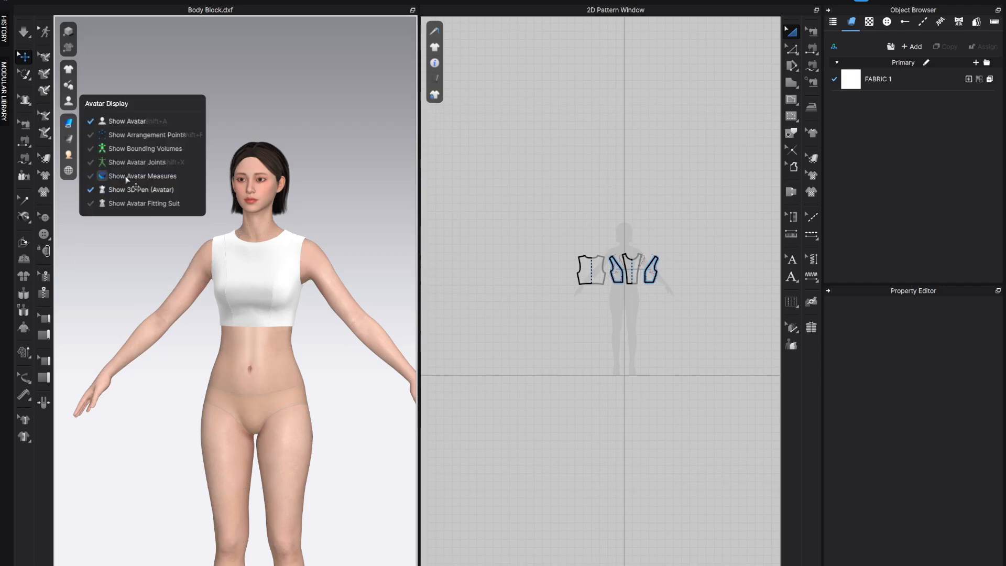
Select the bottom edges of the side front and half centre front panels together to check their combined waist length.
{"action": "scroll", "coordinate": [334, 406], "scroll_direction": "down", "scroll_amount": 5}
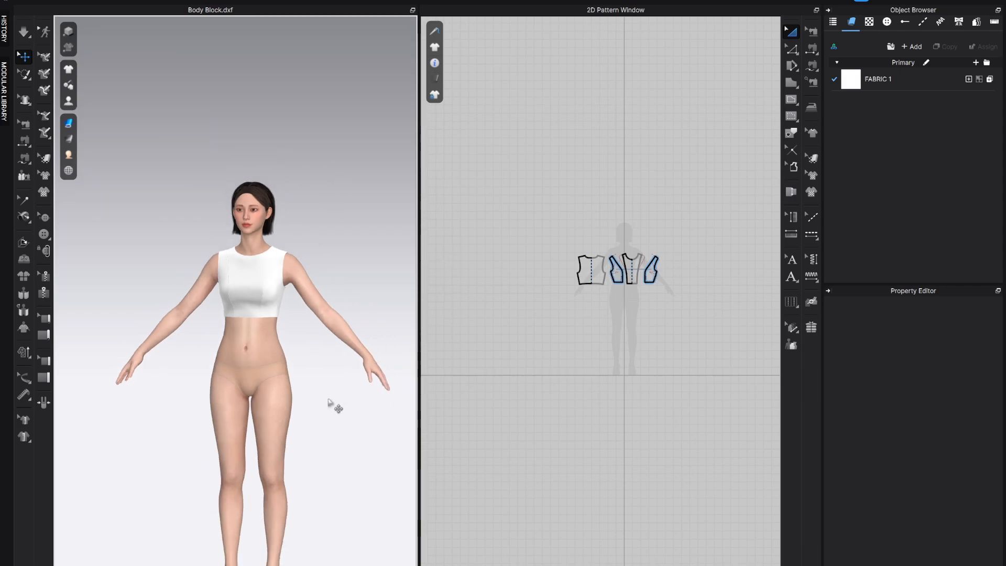
{"action": "middle_click_drag", "start_coordinate": [299, 396], "coordinate": [287, 344]}
{"action": "mouse_move", "coordinate": [288, 344]}
{"action": "right_mouse_down"}
{"action": "mouse_move", "coordinate": [387, 337]}
{"action": "mouse_move", "coordinate": [286, 343]}
{"action": "right_mouse_up"}
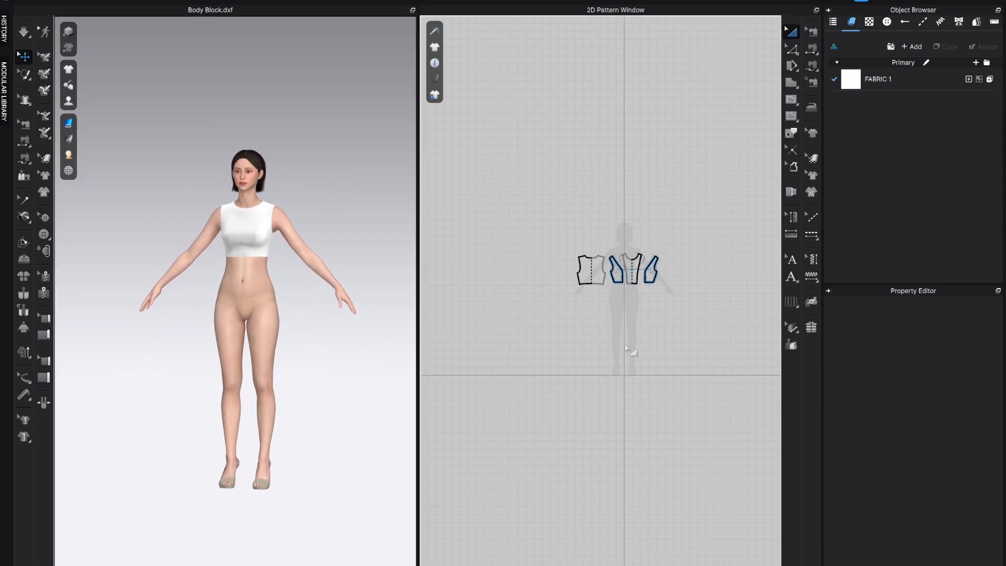
{"action": "scroll", "coordinate": [635, 353], "scroll_direction": "down", "scroll_amount": 4}
{"action": "middle_click_drag", "start_coordinate": [637, 352], "coordinate": [602, 331]}
{"action": "scroll", "coordinate": [572, 281], "scroll_direction": "up", "scroll_amount": 4}
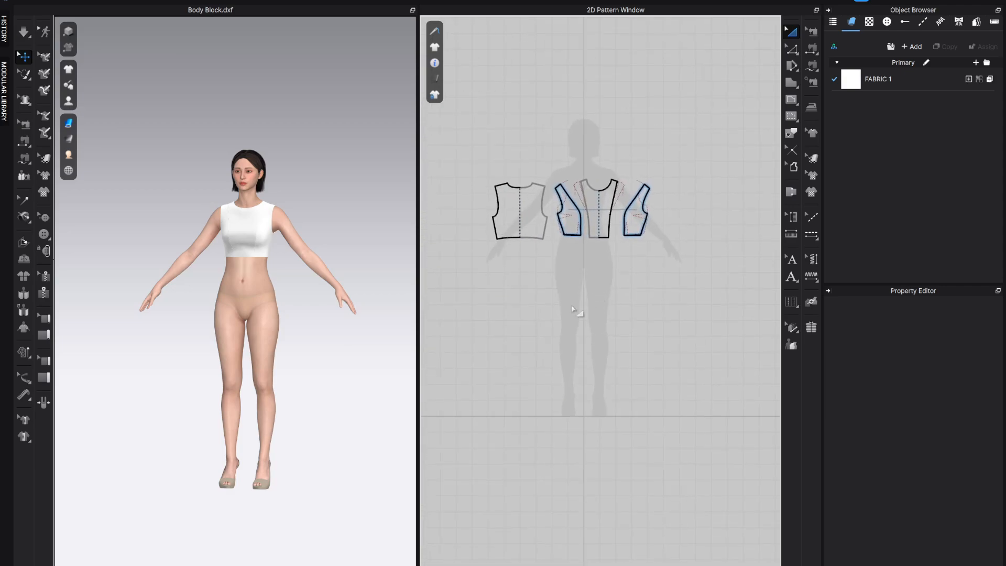
{"action": "key", "text": "z"}
{"action": "scroll", "coordinate": [568, 283], "scroll_direction": "up", "scroll_amount": 3}
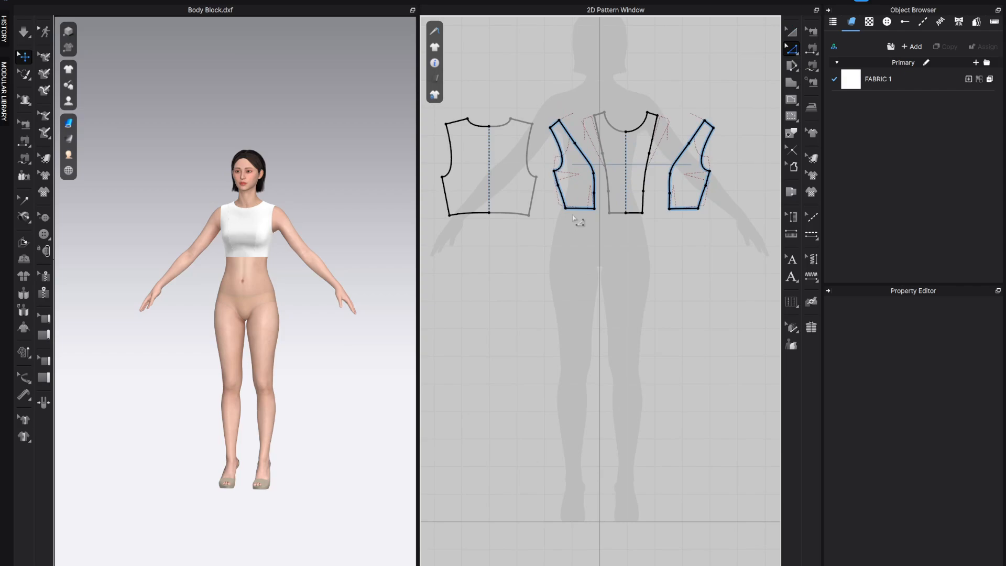
{"action": "left_click", "coordinate": [580, 208]}
{"action": "left_click", "coordinate": [621, 213], "text": "shift"}
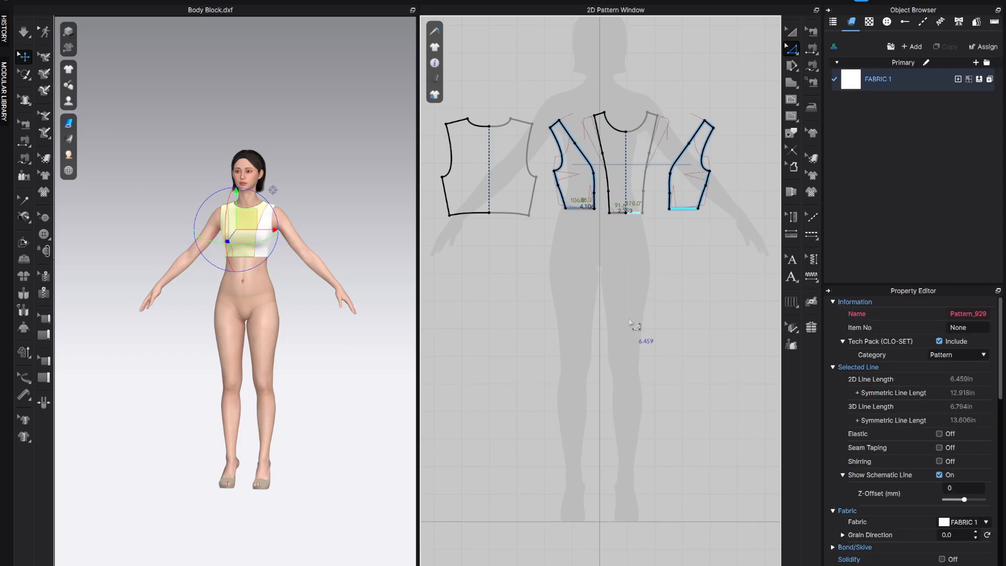
Create a rectangle pattern 7 in wide and 22 in high below the bodice pieces.
{"action": "scroll", "coordinate": [632, 324], "scroll_direction": "down", "scroll_amount": 2}
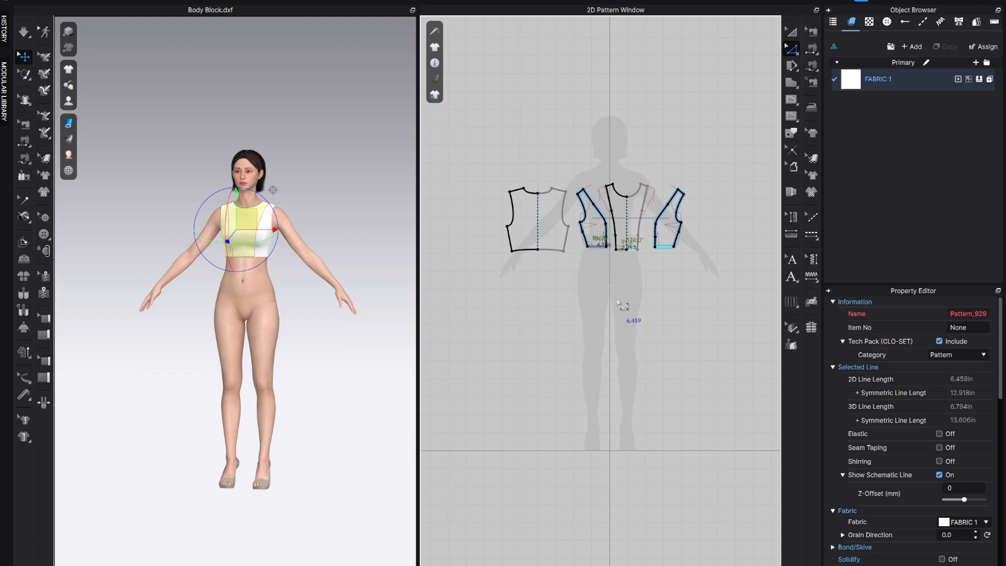
{"action": "key", "text": "s"}
{"action": "left_click", "coordinate": [601, 326]}
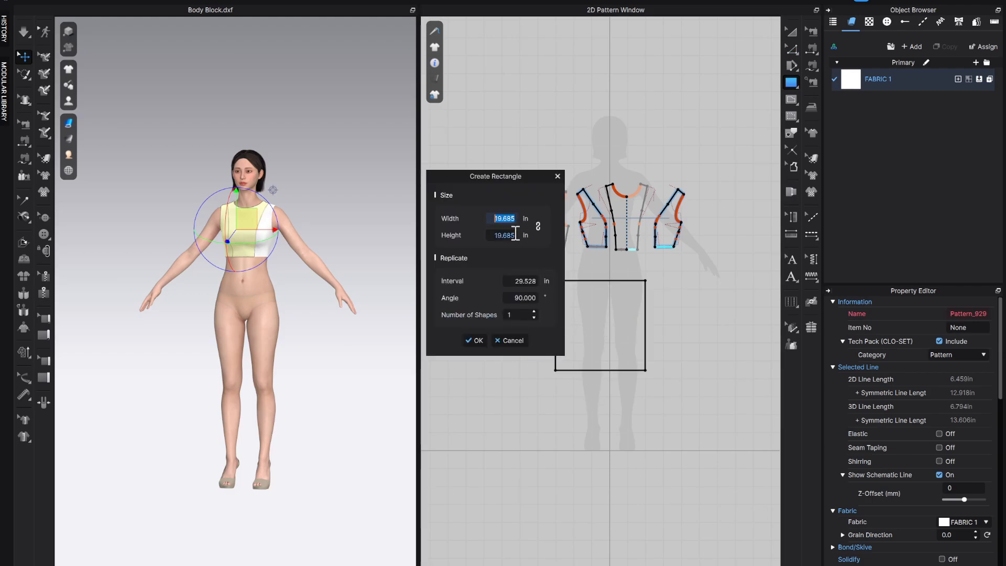
{"action": "type", "text": "7"}
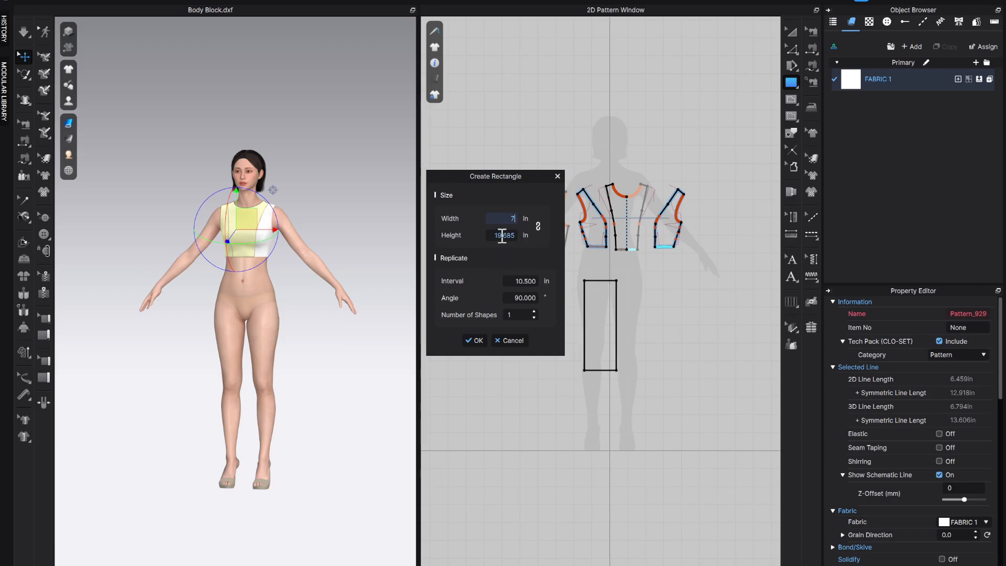
{"action": "left_click", "coordinate": [499, 235]}
{"action": "type", "text": "22"}
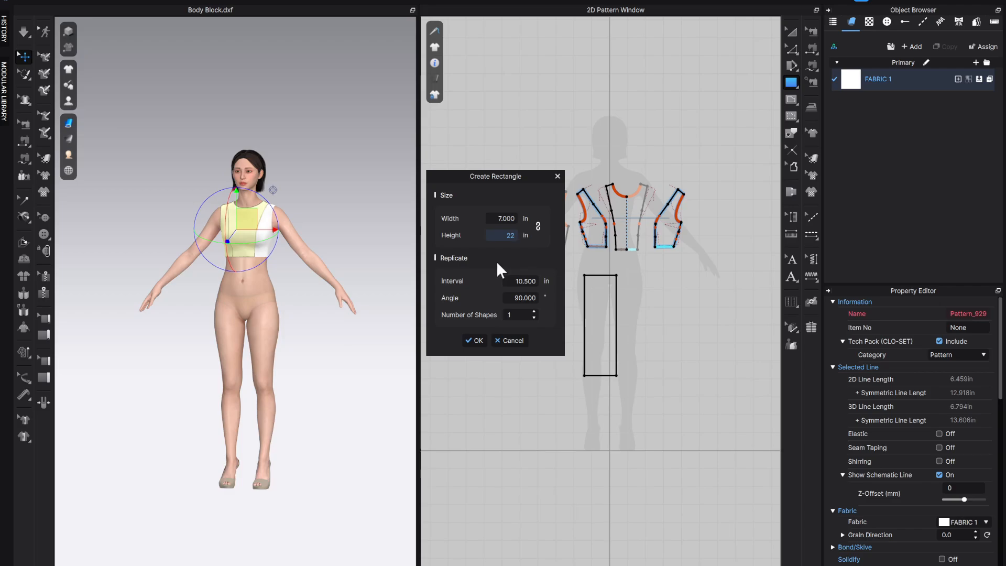
{"action": "left_click", "coordinate": [471, 337]}
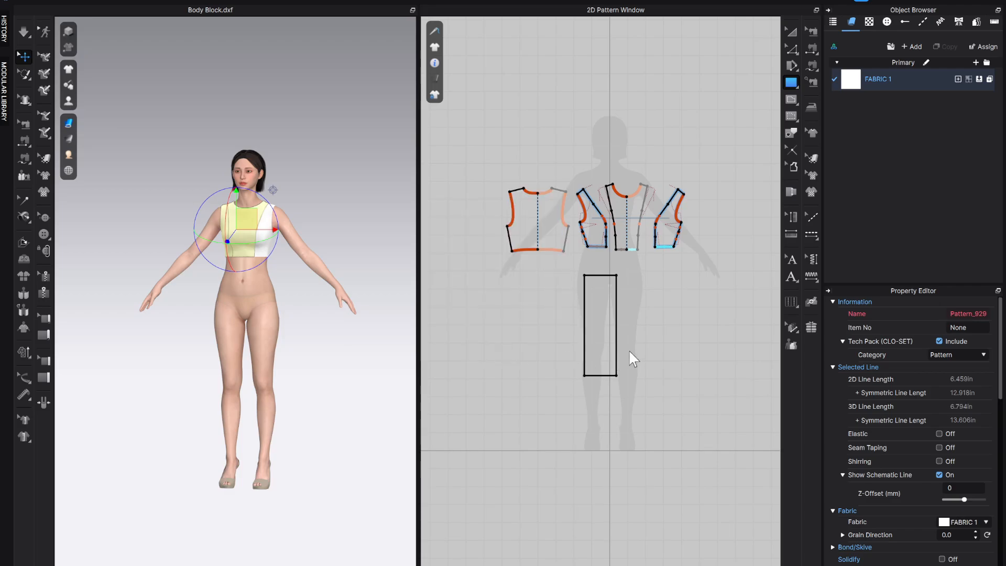
Use Fullness on the rectangle, defining its top edge as the fullness line and its bottom edge as the slash line.
{"action": "left_click", "coordinate": [791, 66]}
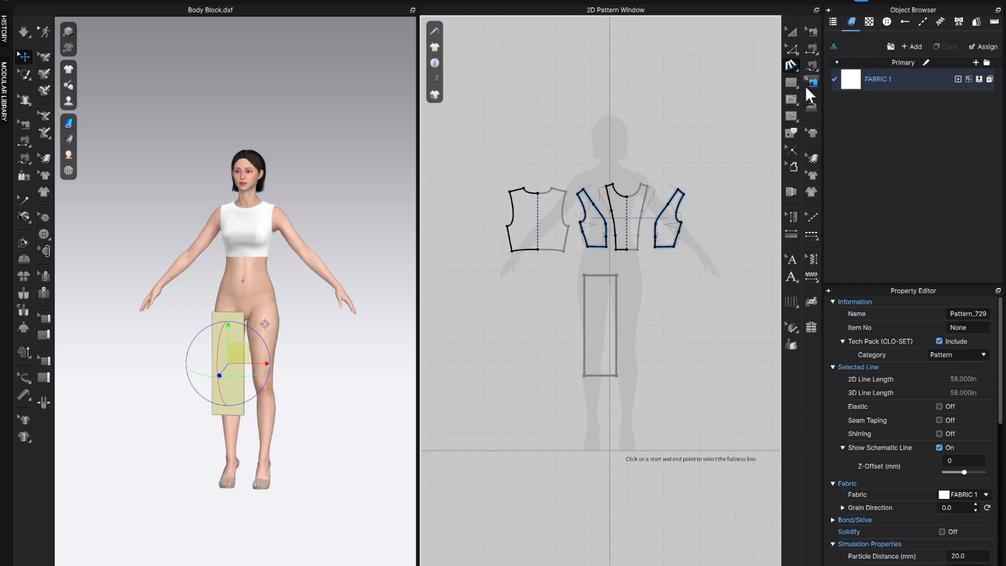
{"action": "left_click", "coordinate": [584, 275]}
{"action": "left_click", "coordinate": [616, 275]}
{"action": "left_click", "coordinate": [617, 375]}
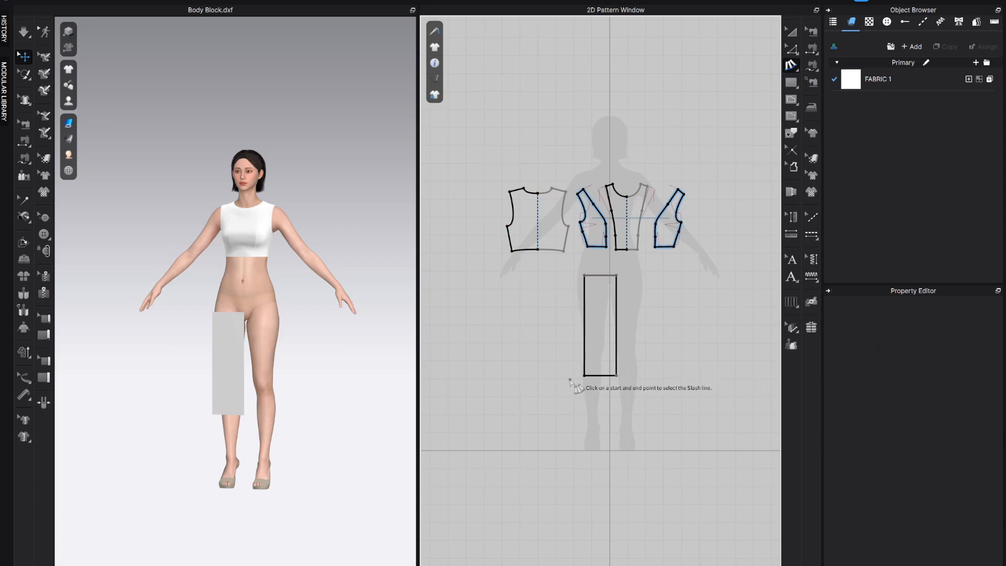
{"action": "left_click", "coordinate": [584, 375]}
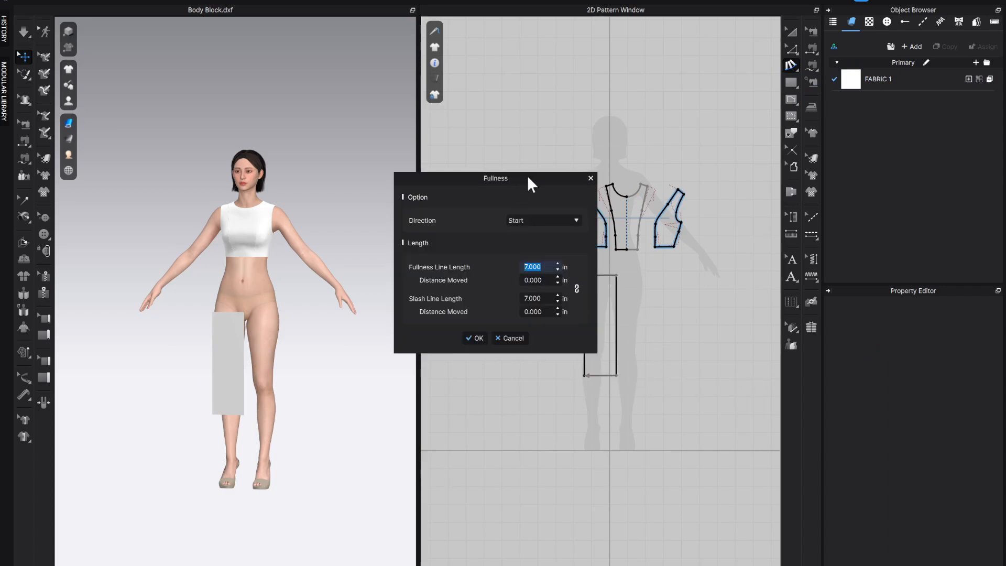
Set the slash line length to 30 in, replace it with 50 in, and apply the fullness.
{"action": "left_click_drag", "start_coordinate": [527, 175], "coordinate": [502, 40]}
{"action": "left_click", "coordinate": [523, 164]}
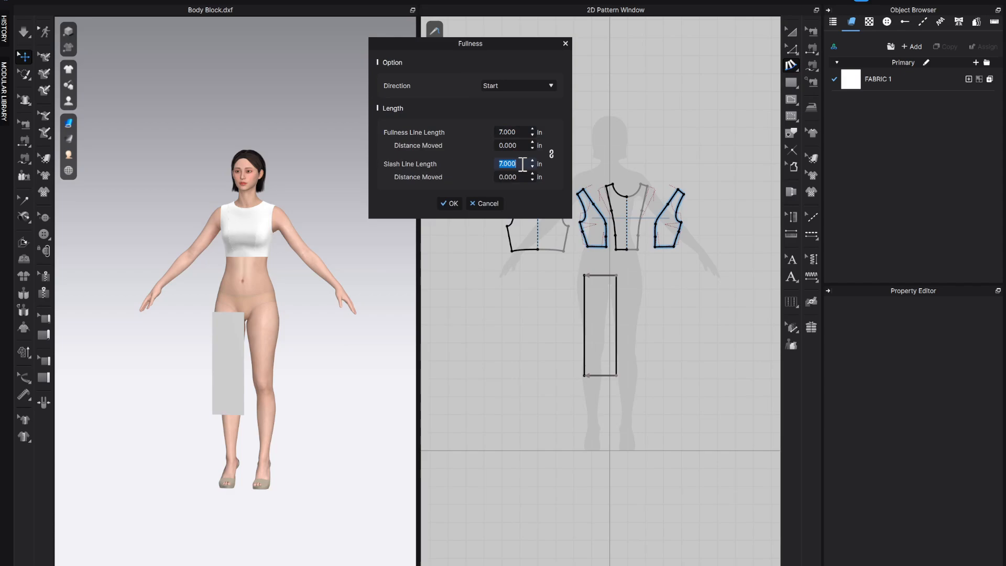
{"action": "type", "text": "30"}
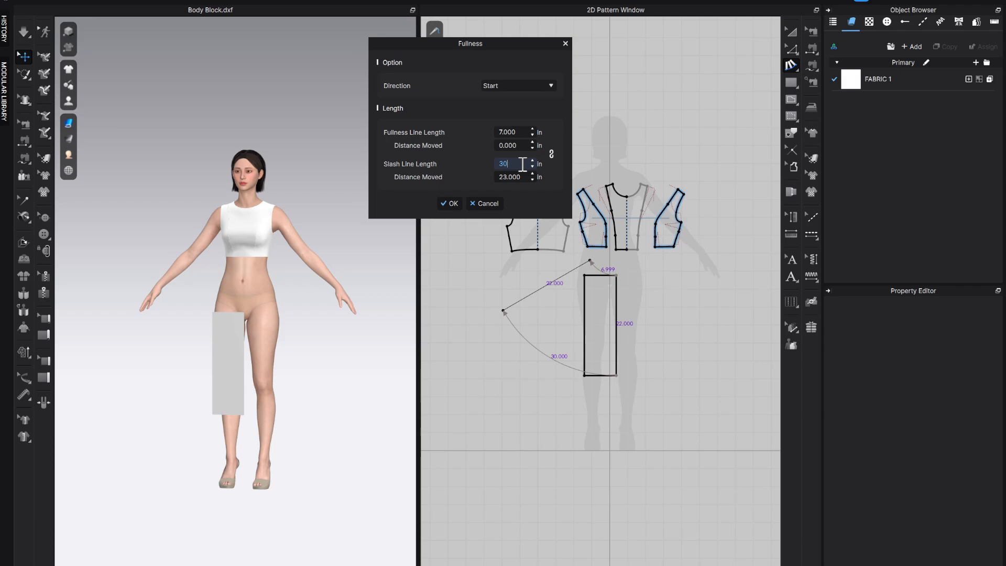
{"action": "key", "text": "BackSpace"}
{"action": "key", "text": "BackSpace"}
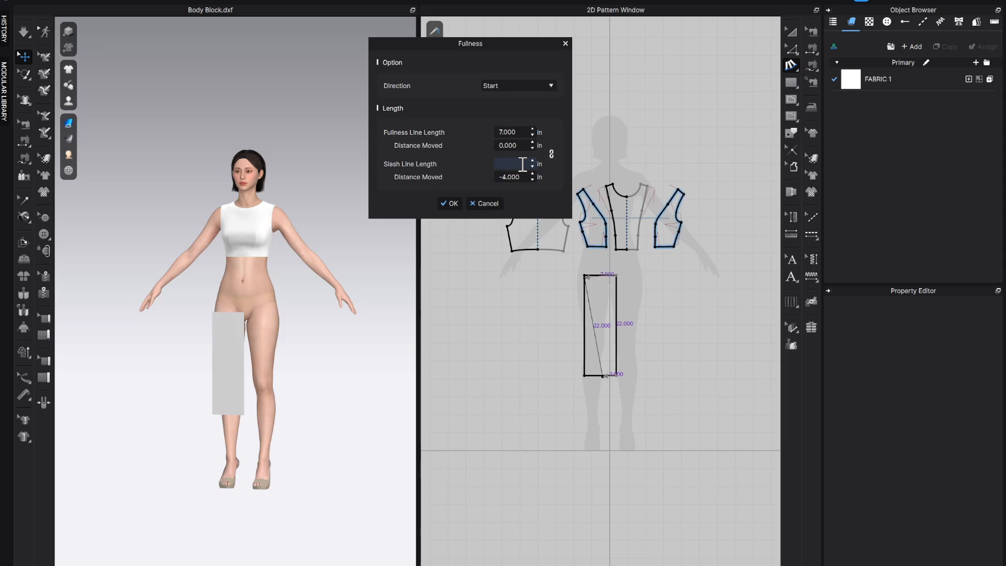
{"action": "type", "text": "50"}
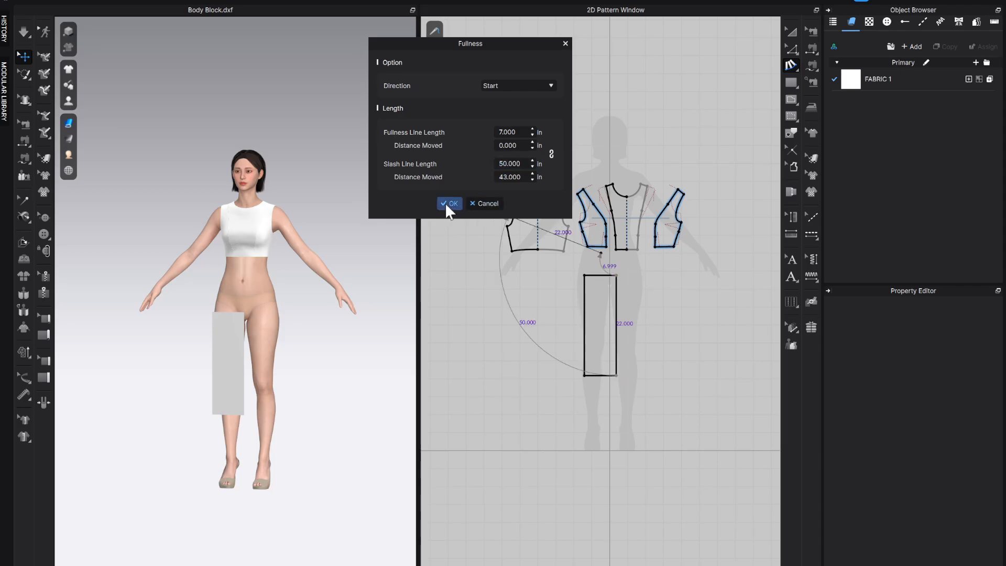
{"action": "left_click", "coordinate": [449, 203]}
Move the flared skirt piece down clear of the bodice and unfold it along its vertical edge with symmetric editing and sewing.
{"action": "left_click", "coordinate": [792, 34]}
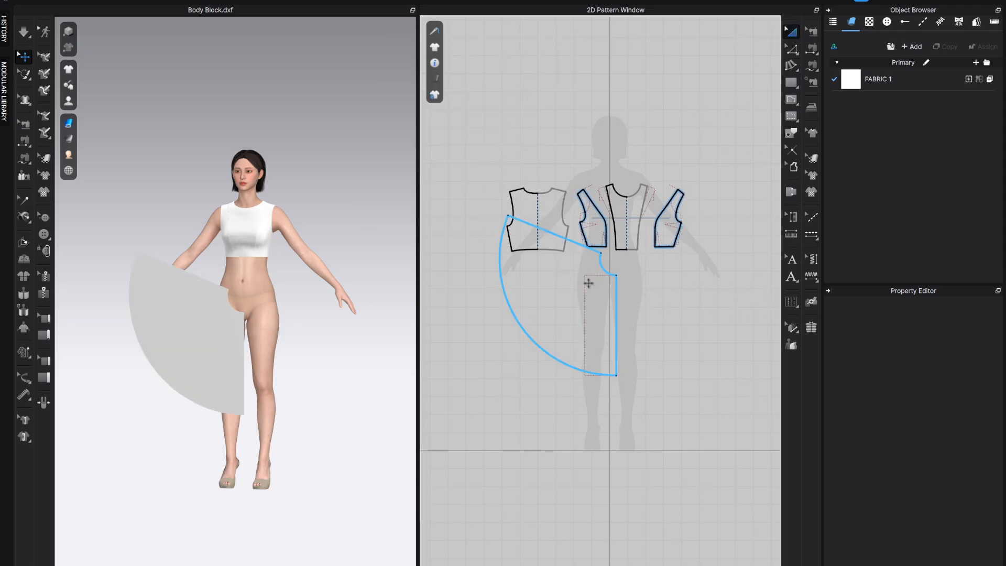
{"action": "left_click_drag", "start_coordinate": [586, 299], "coordinate": [587, 359]}
{"action": "left_click", "coordinate": [717, 327]}
{"action": "key", "text": "z"}
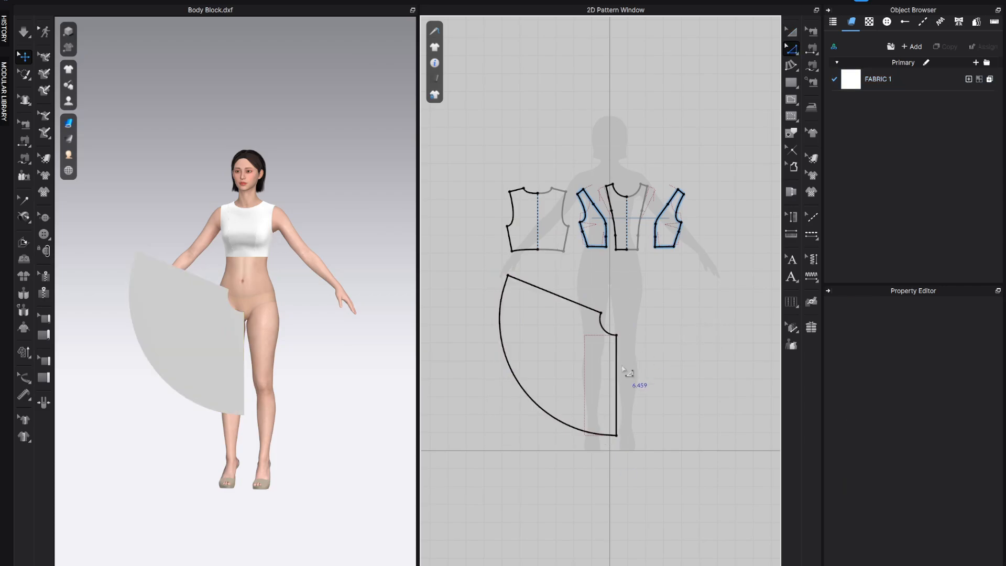
{"action": "right_click", "coordinate": [615, 360]}
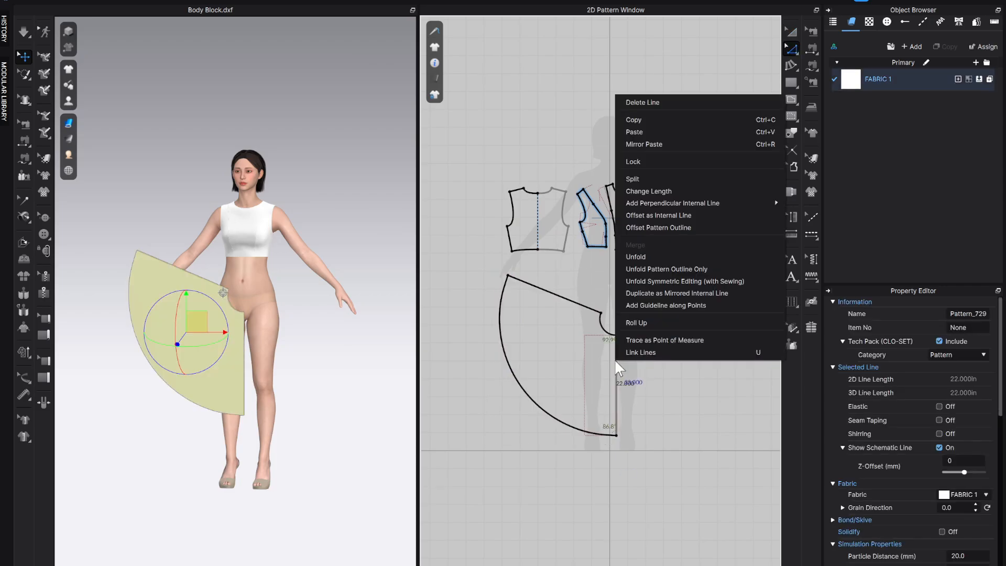
{"action": "left_click", "coordinate": [668, 279]}
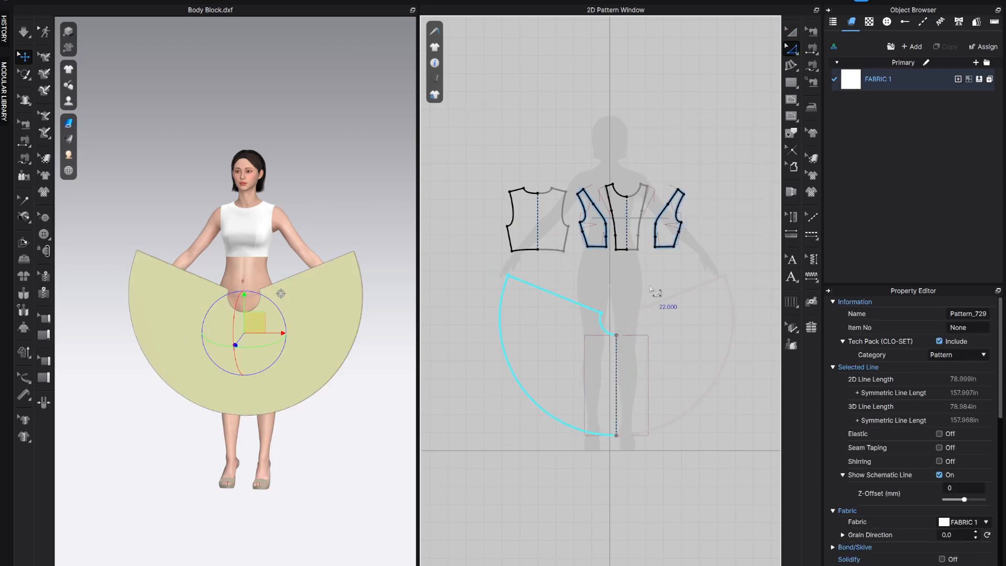
Free-sew the skirt's half waist curve to the bottom edges of the side front and centre front panels.
{"action": "key", "text": "m"}
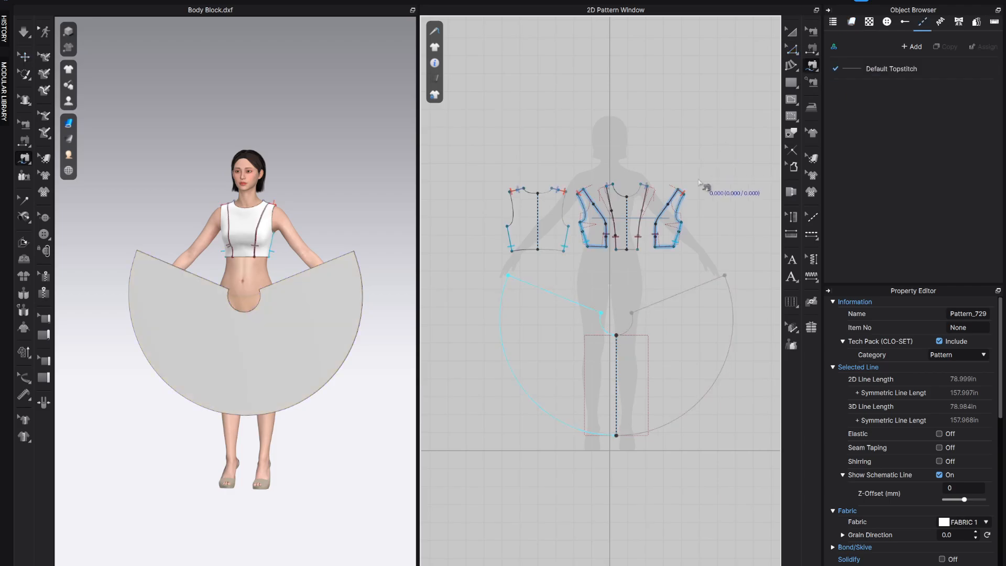
{"action": "left_click", "coordinate": [602, 313]}
{"action": "left_click", "coordinate": [617, 335]}
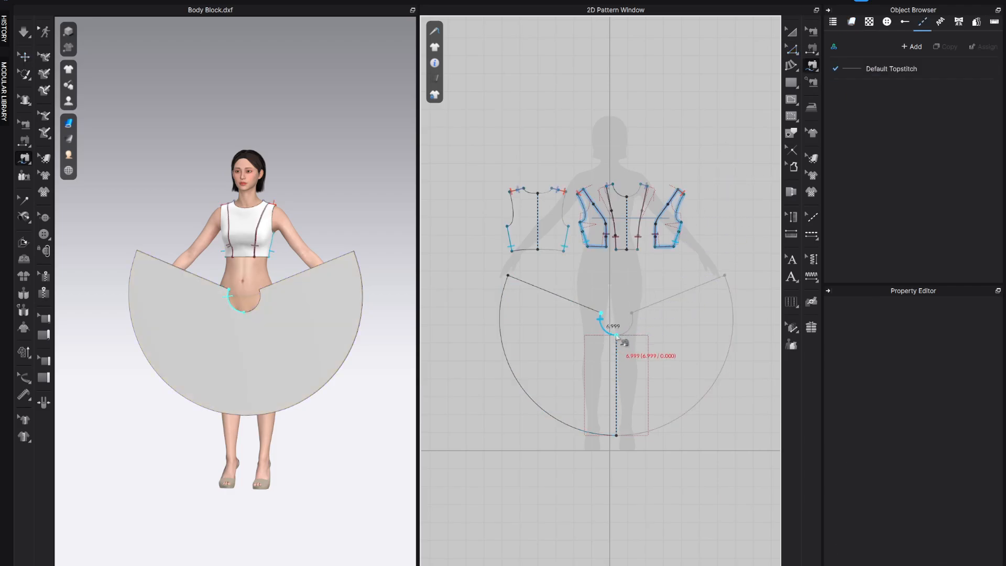
{"action": "left_click", "coordinate": [588, 246]}
{"action": "left_click", "coordinate": [631, 253]}
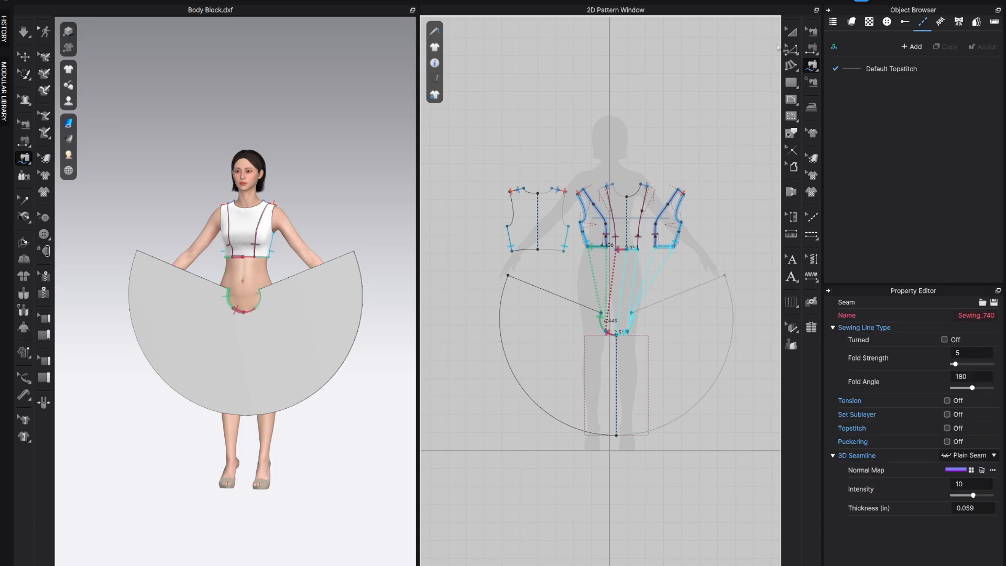
Raise the skirt piece toward the avatar's waist and simulate it with all bodice pieces frozen.
{"action": "left_click", "coordinate": [791, 30]}
{"action": "left_click", "coordinate": [292, 314]}
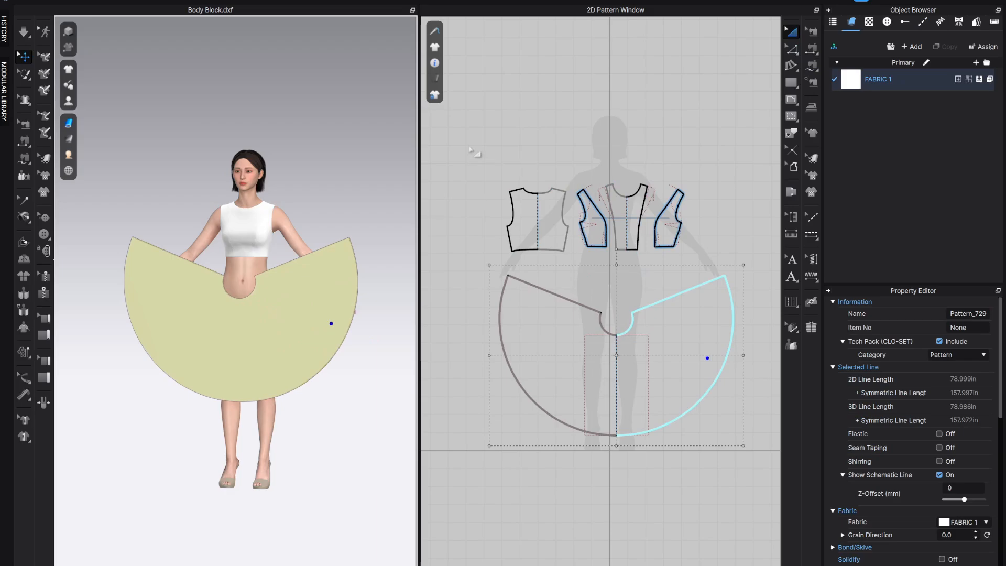
{"action": "left_click_drag", "start_coordinate": [473, 153], "coordinate": [696, 263]}
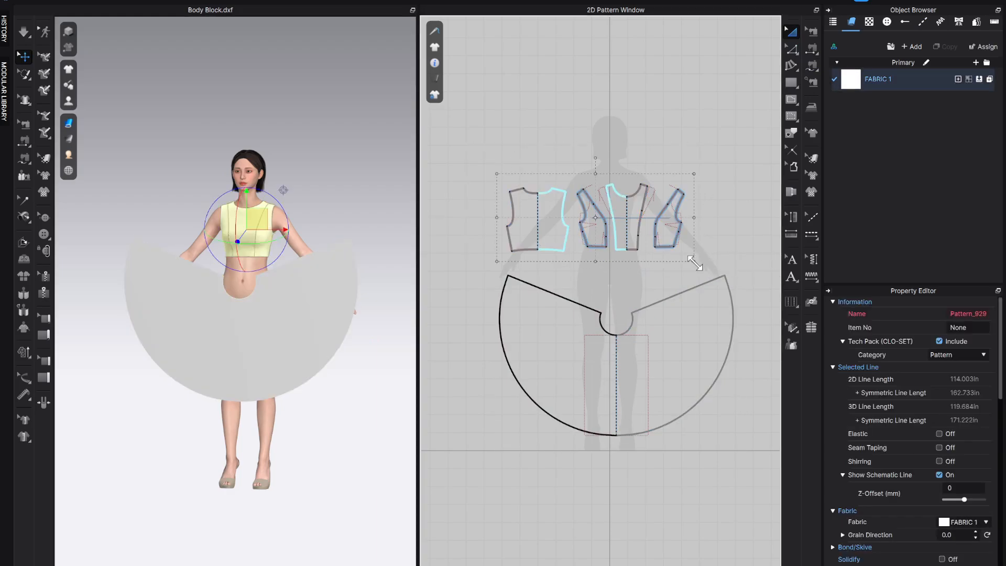
{"action": "key", "text": "space"}
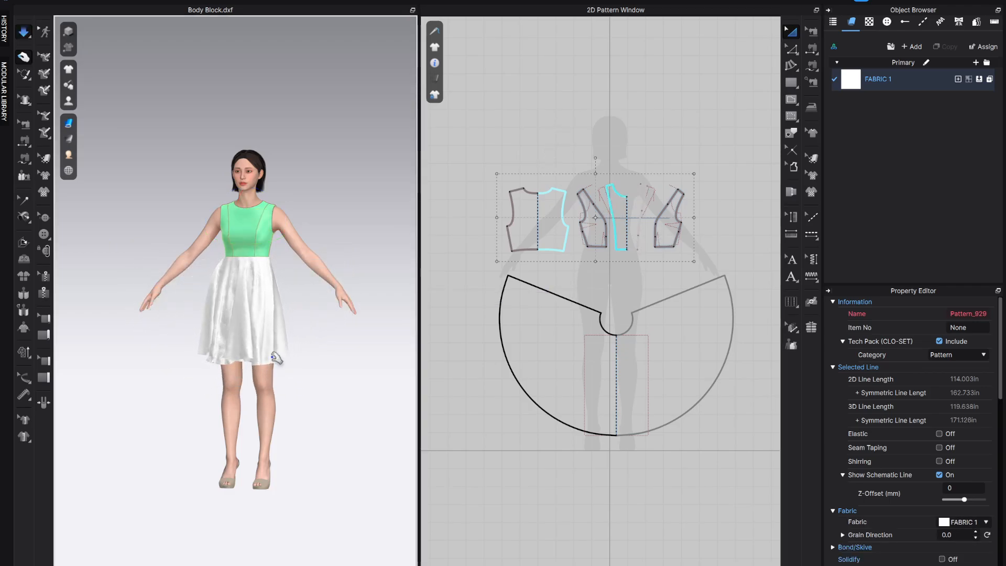
Pull the skirt's hem and side edge outward from the front and side during simulation to settle the drape.
{"action": "left_click", "coordinate": [291, 349]}
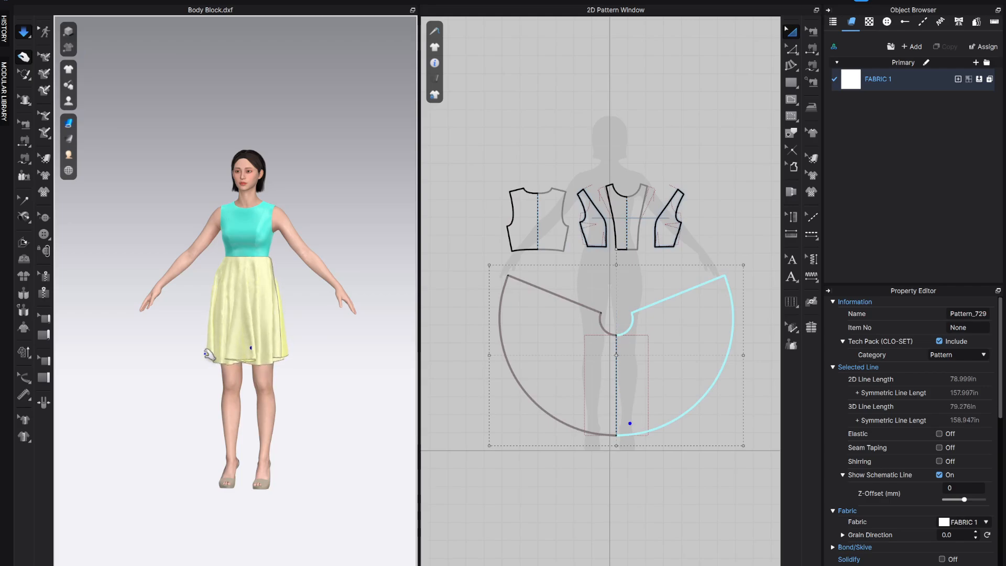
{"action": "right_click_drag", "start_coordinate": [339, 372], "coordinate": [281, 376]}
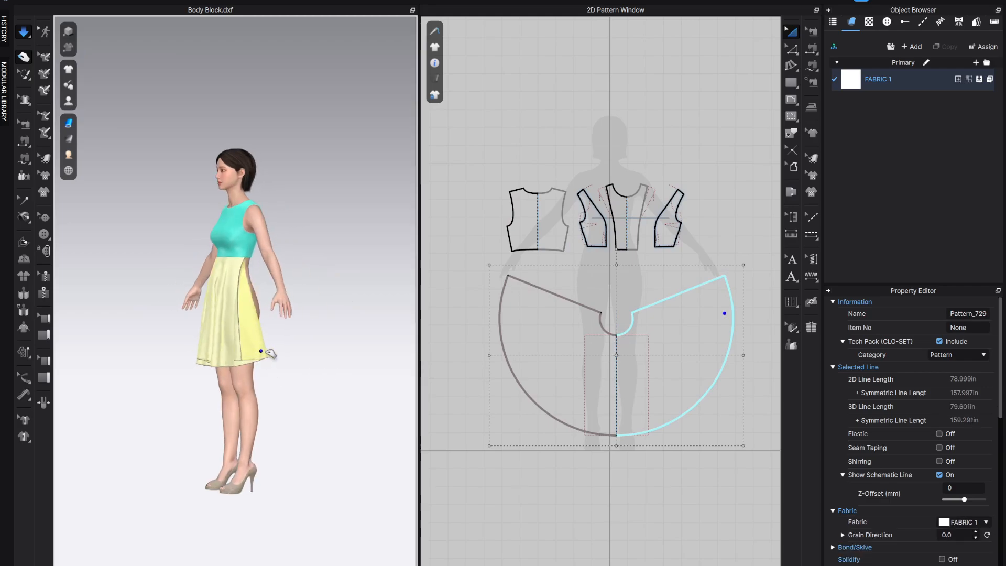
{"action": "left_click_drag", "start_coordinate": [267, 352], "coordinate": [325, 353]}
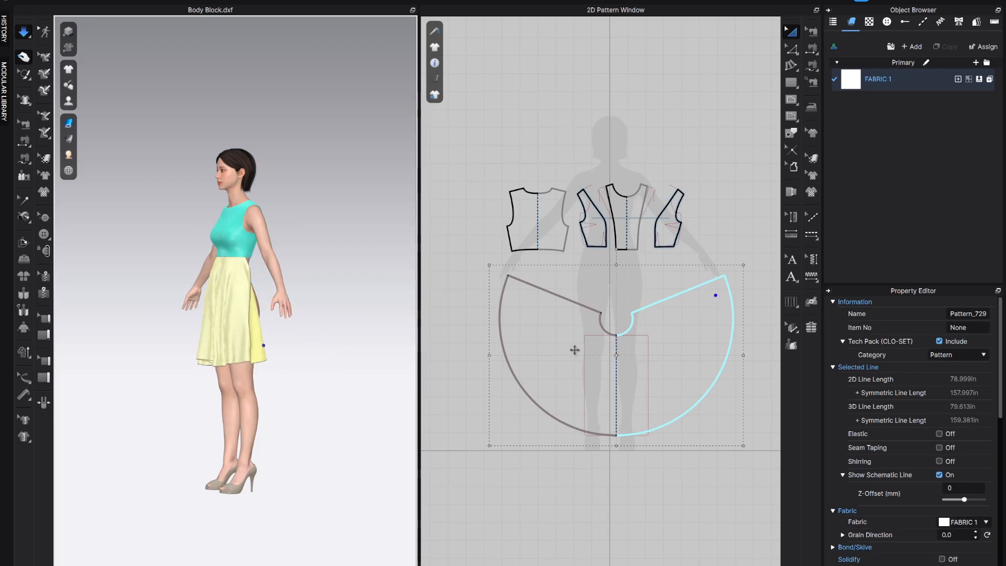
Move the back bodice pattern well away from the front panels and select the skirt piece.
{"action": "scroll", "coordinate": [568, 354], "scroll_direction": "down", "scroll_amount": 5}
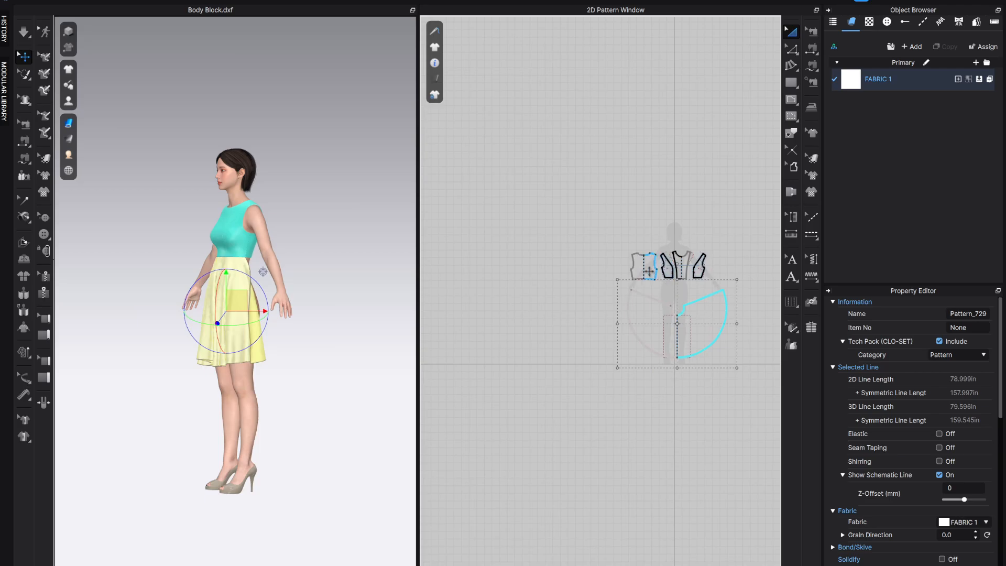
{"action": "left_click_drag", "start_coordinate": [645, 266], "coordinate": [534, 269]}
{"action": "left_click", "coordinate": [653, 320]}
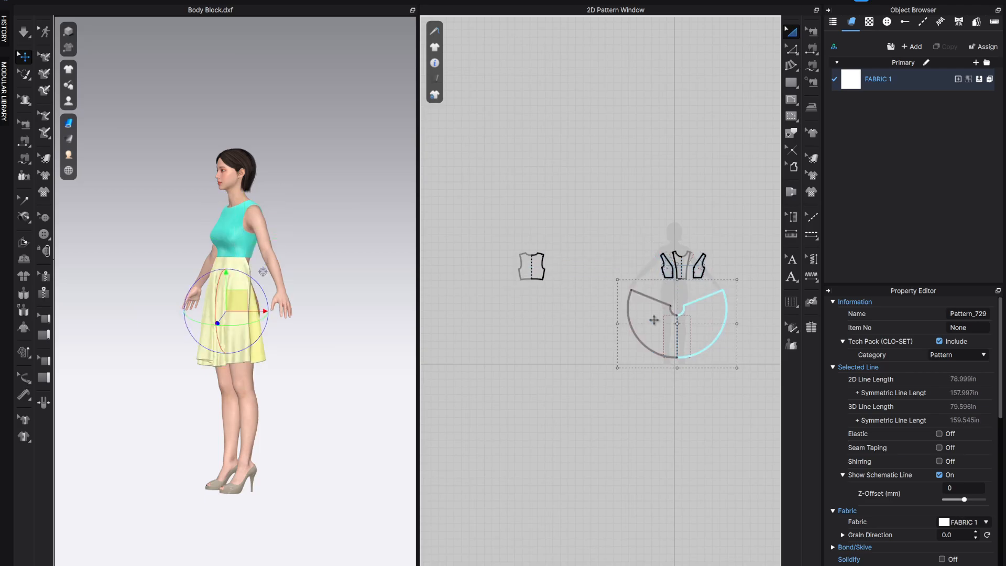
Place a copy of the skirt piece below the back bodice pattern and sew its waist curve to the bodice's bottom edge.
{"action": "left_click_drag", "start_coordinate": [653, 319], "coordinate": [532, 317]}
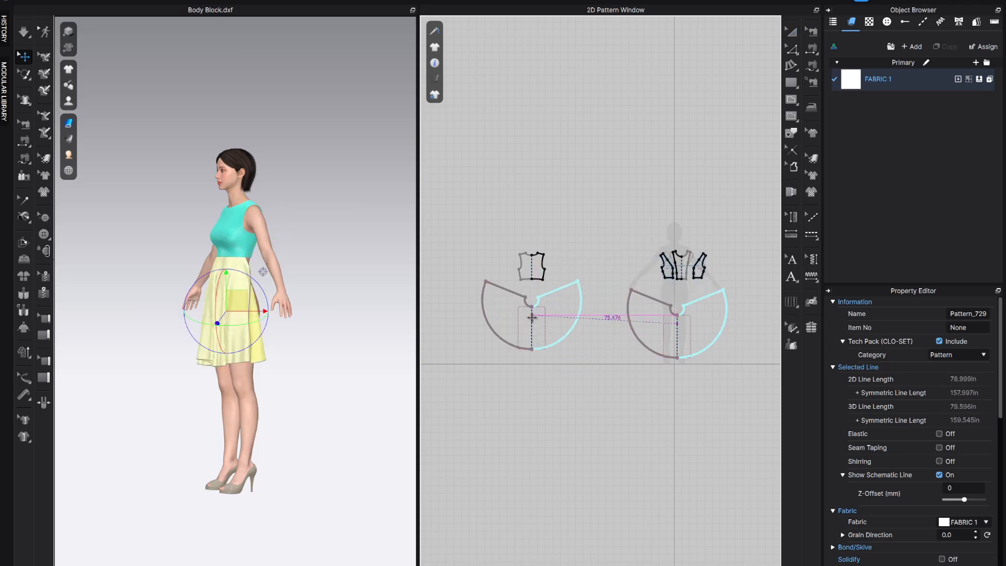
{"action": "key", "text": "a"}
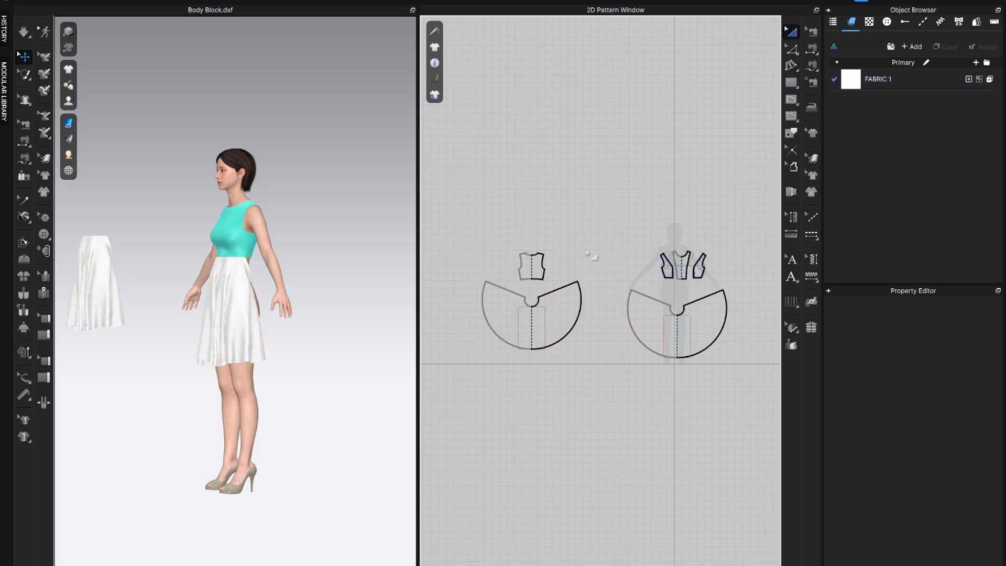
{"action": "key", "text": "n"}
{"action": "left_click", "coordinate": [528, 293]}
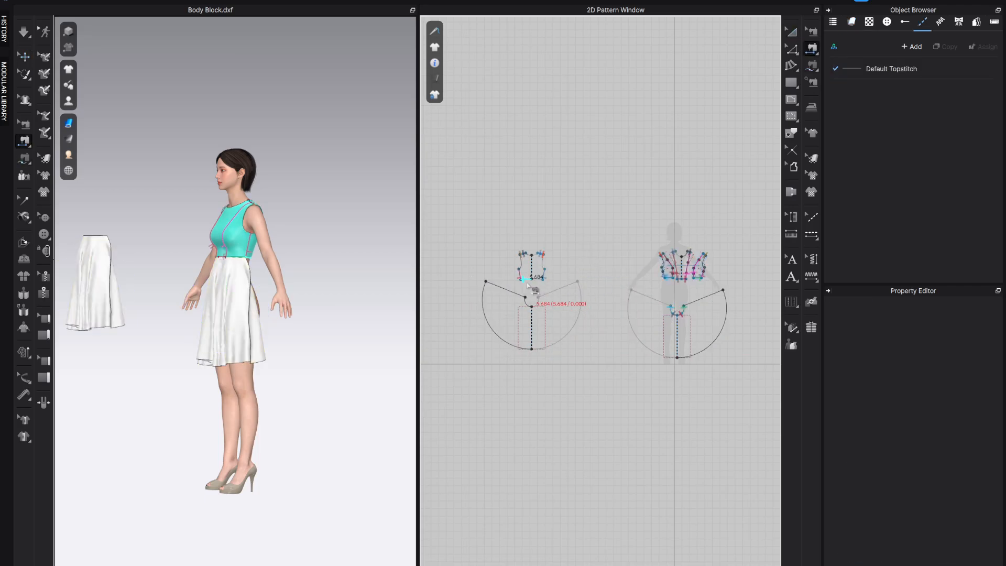
{"action": "left_click", "coordinate": [527, 280]}
{"action": "left_click", "coordinate": [791, 35]}
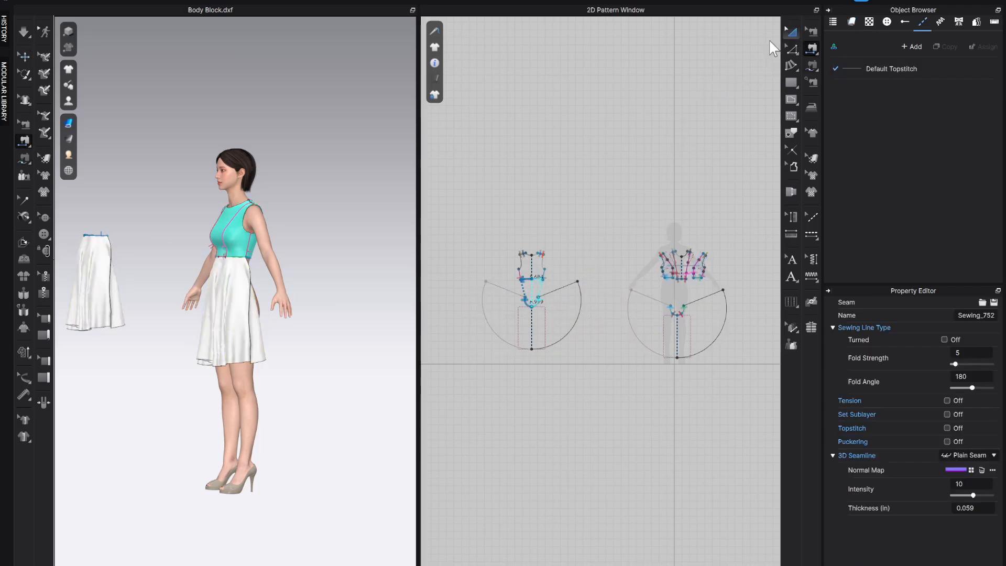
Arrange the copied skirt piece behind the avatar at the Leg_Skirt_Back arrangement point and set its shape style to Flat.
{"action": "right_click_drag", "start_coordinate": [218, 370], "coordinate": [426, 356]}
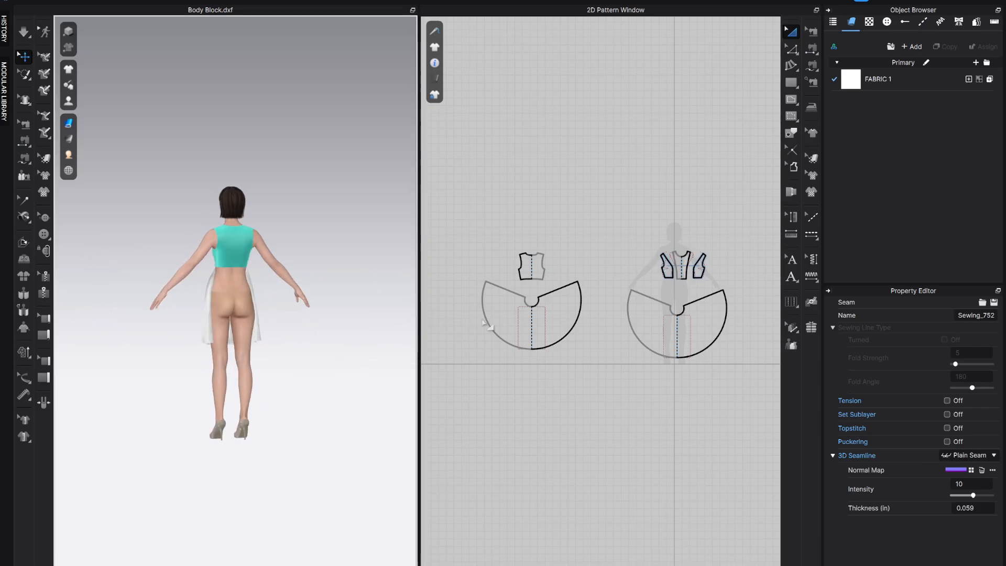
{"action": "left_click", "coordinate": [546, 322]}
{"action": "left_click_drag", "start_coordinate": [533, 325], "coordinate": [313, 333]}
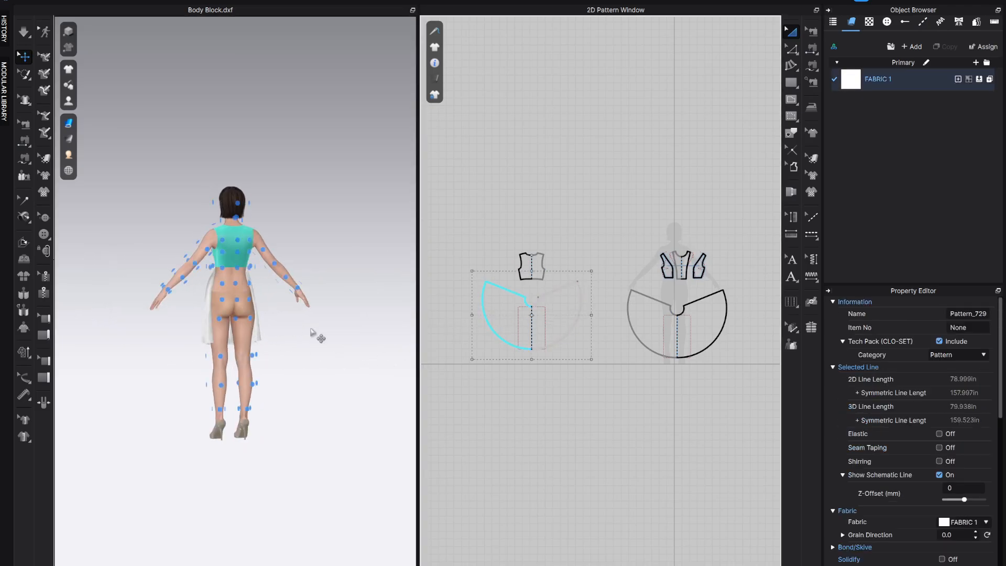
{"action": "left_click", "coordinate": [236, 329]}
{"action": "left_click", "coordinate": [317, 214]}
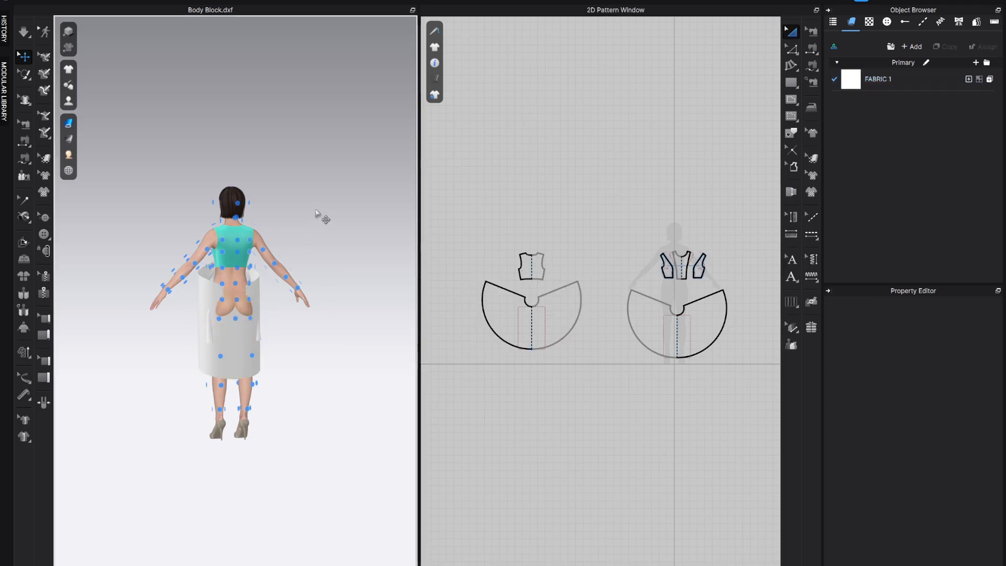
{"action": "left_click", "coordinate": [239, 348]}
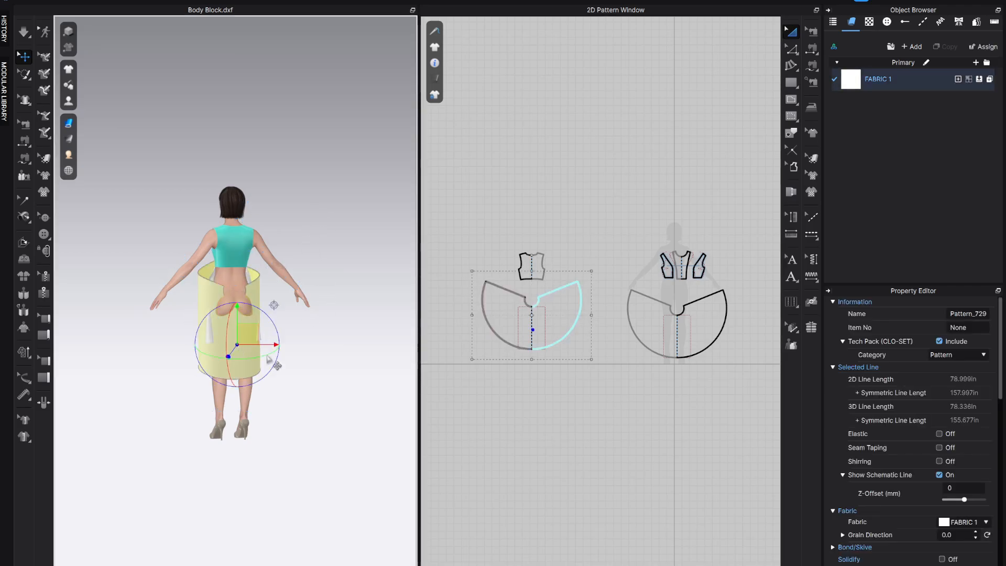
{"action": "scroll", "coordinate": [951, 510], "scroll_direction": "down", "scroll_amount": 3}
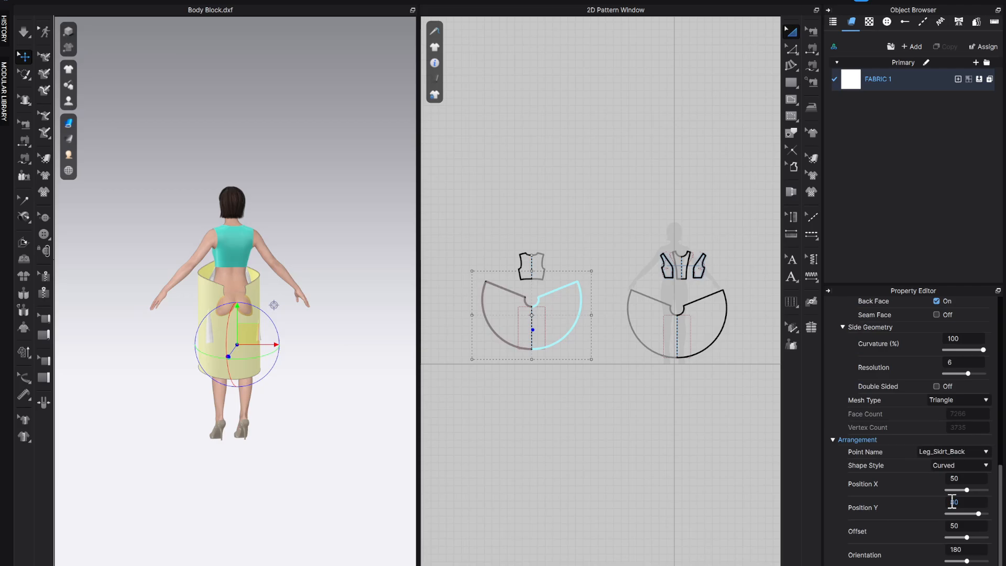
{"action": "left_click", "coordinate": [966, 468]}
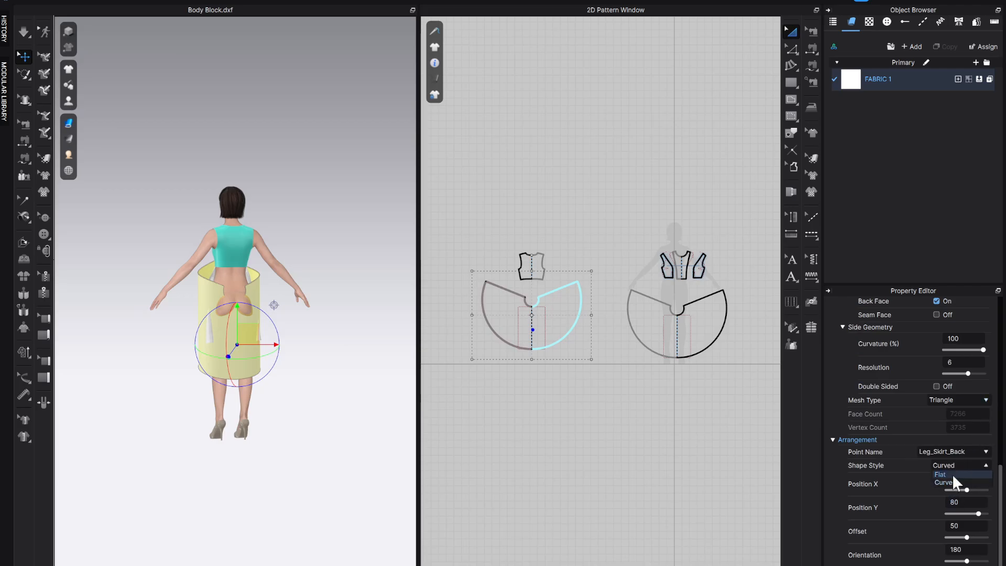
{"action": "left_click", "coordinate": [959, 486]}
Simulate the back skirt onto the bodice and pull its hem to settle the drape.
{"action": "left_click", "coordinate": [340, 231]}
{"action": "key", "text": "space"}
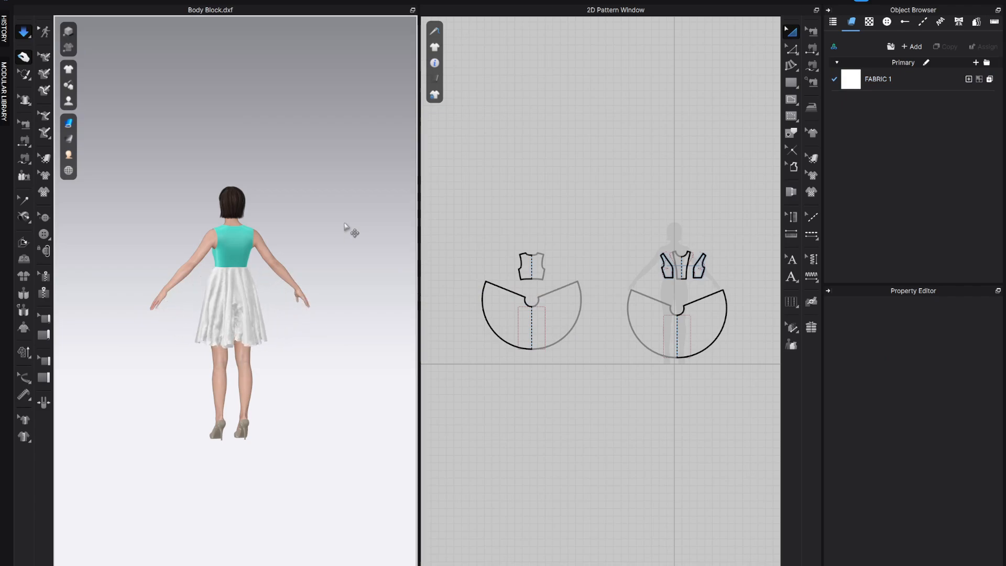
{"action": "left_click", "coordinate": [251, 330]}
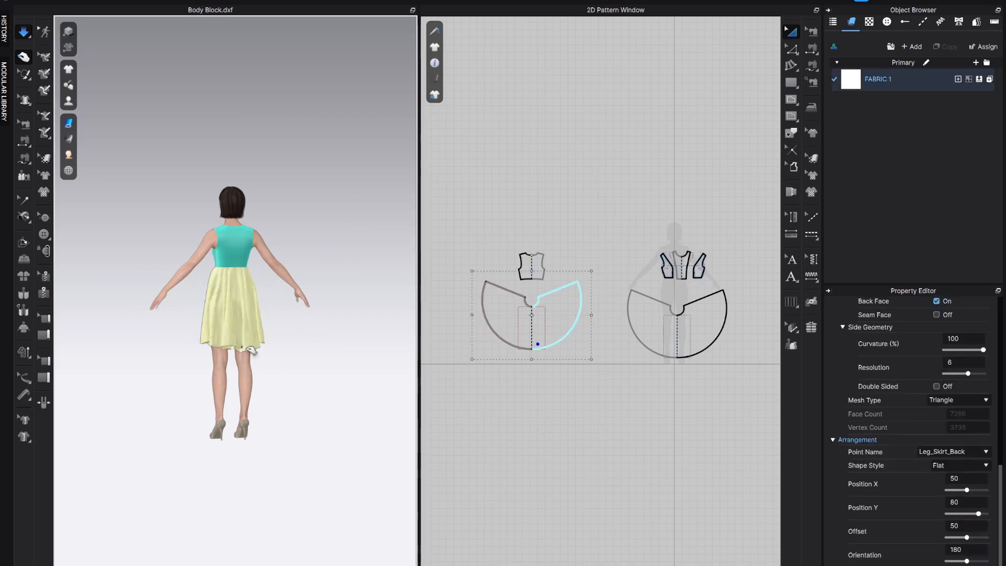
{"action": "key", "text": "space"}
{"action": "left_click", "coordinate": [534, 225]}
Sew the side edges of the back skirt to the front skirt's side edges and simulate, adjusting the hem at the side.
{"action": "right_click_drag", "start_coordinate": [143, 340], "coordinate": [315, 334]}
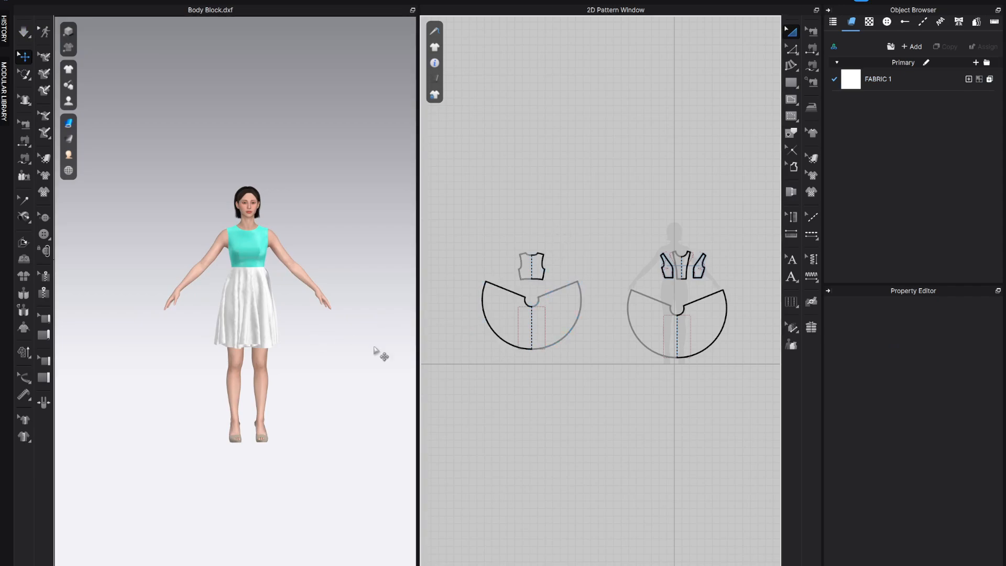
{"action": "key", "text": "n"}
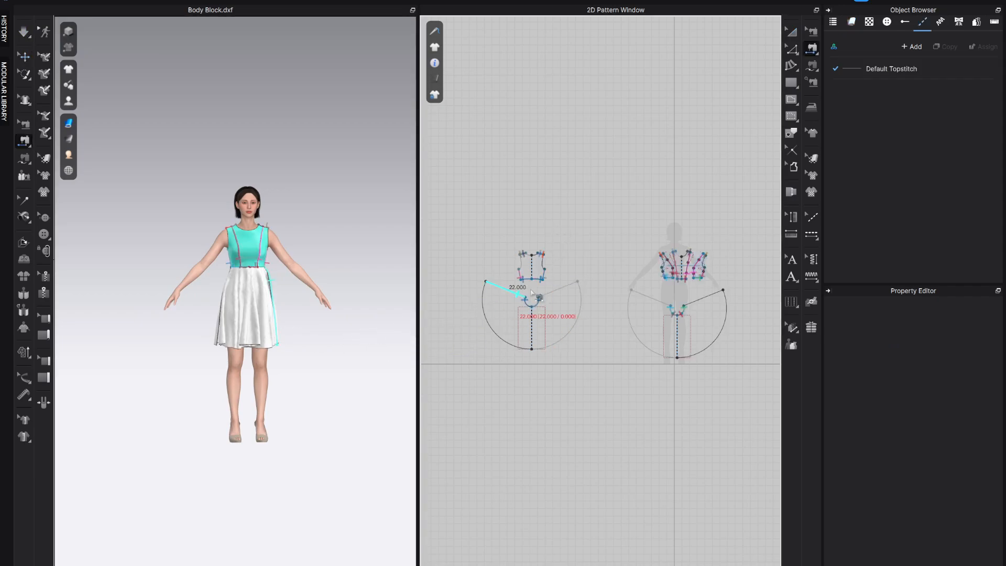
{"action": "left_click", "coordinate": [570, 292]}
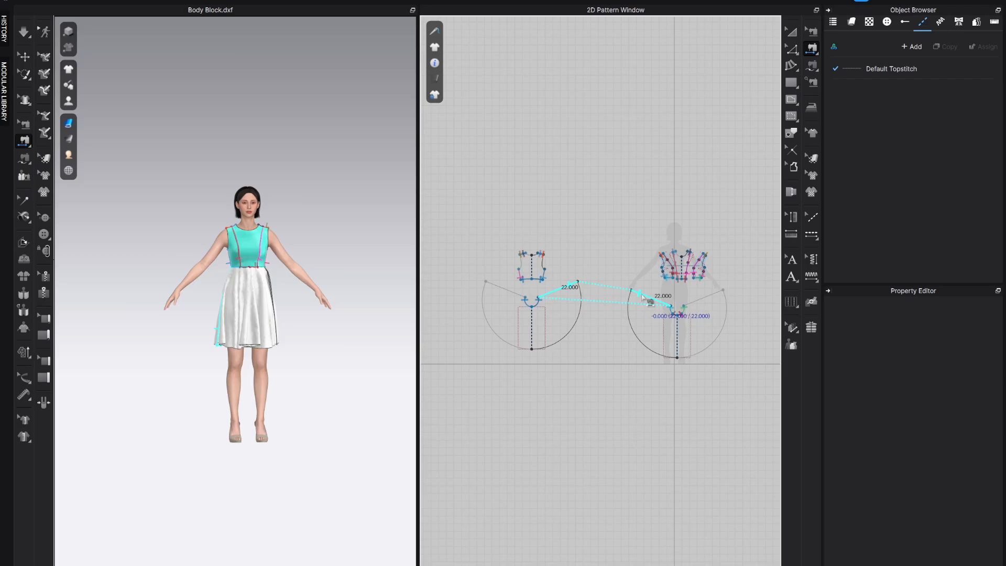
{"action": "left_click", "coordinate": [644, 297]}
{"action": "key", "text": "a"}
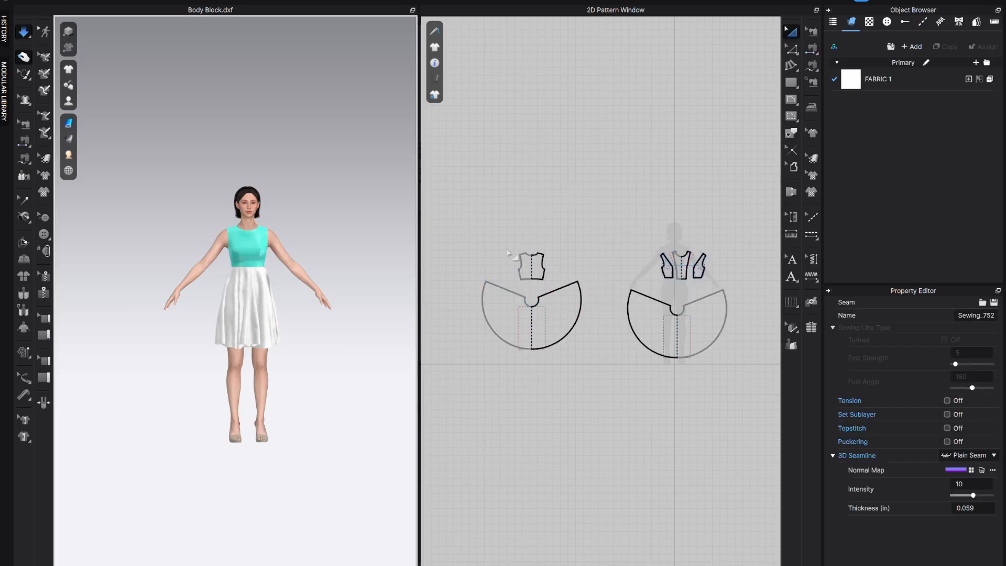
{"action": "left_click", "coordinate": [273, 345]}
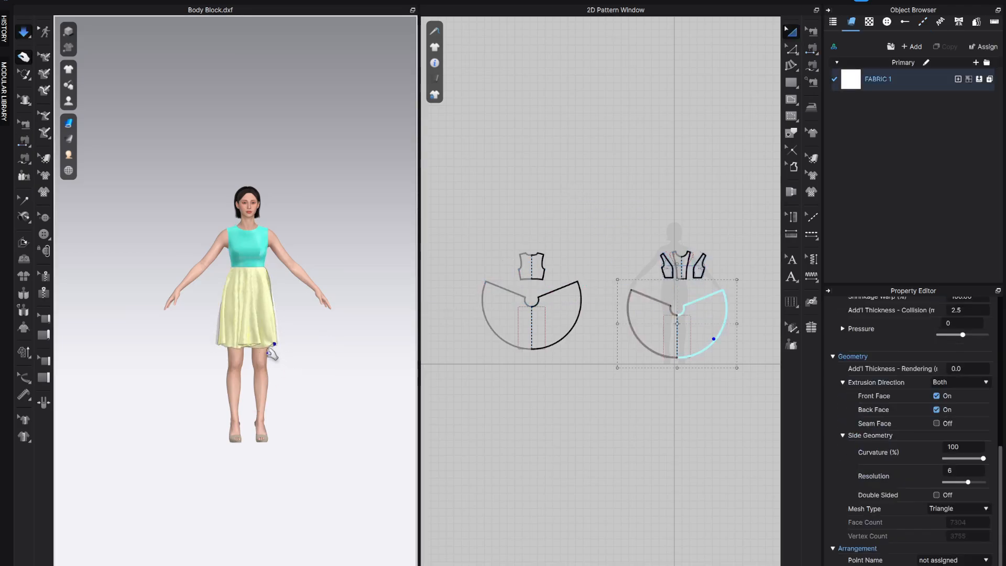
Unfreeze all pattern pieces and simulate the bodice and skirt together.
{"action": "key", "text": "n"}
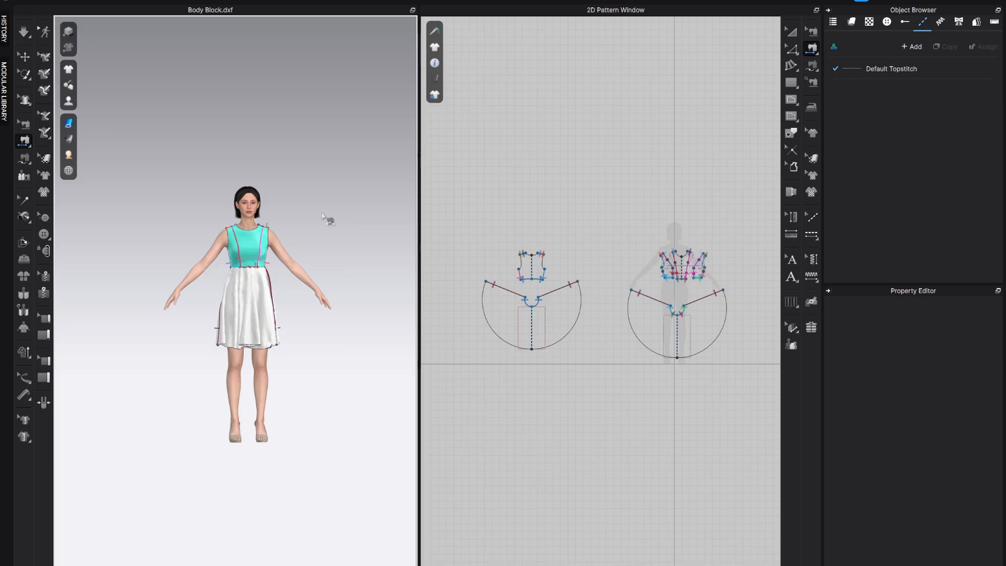
{"action": "key", "text": "ctrl+a"}
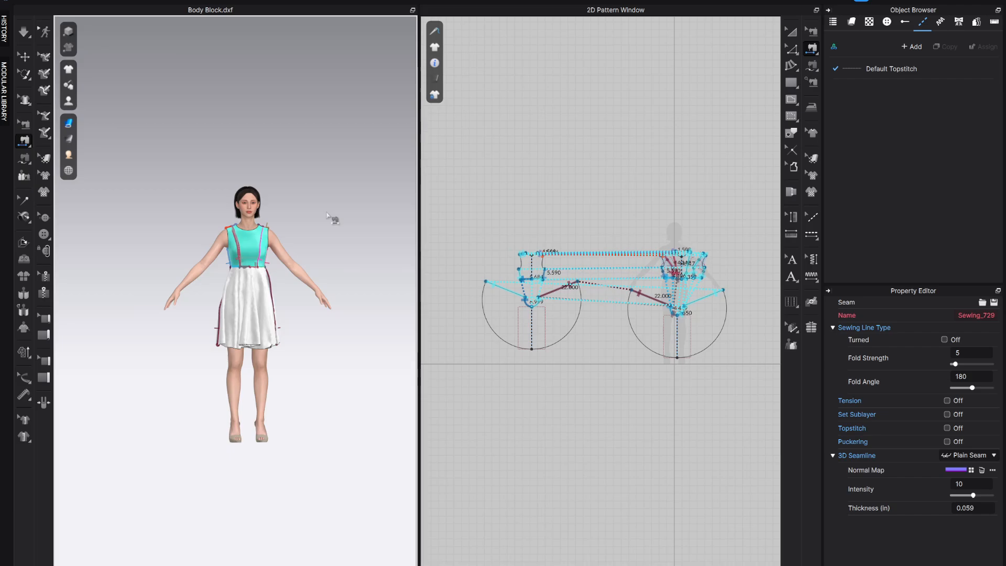
{"action": "key", "text": "a"}
{"action": "key", "text": "ctrl+a"}
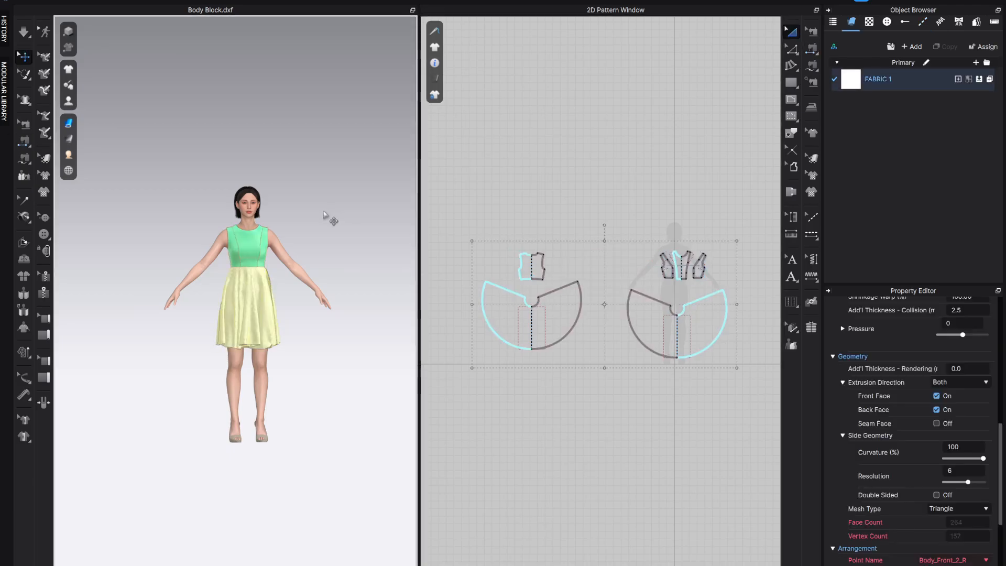
{"action": "left_click", "coordinate": [322, 220]}
{"action": "key", "text": "space"}
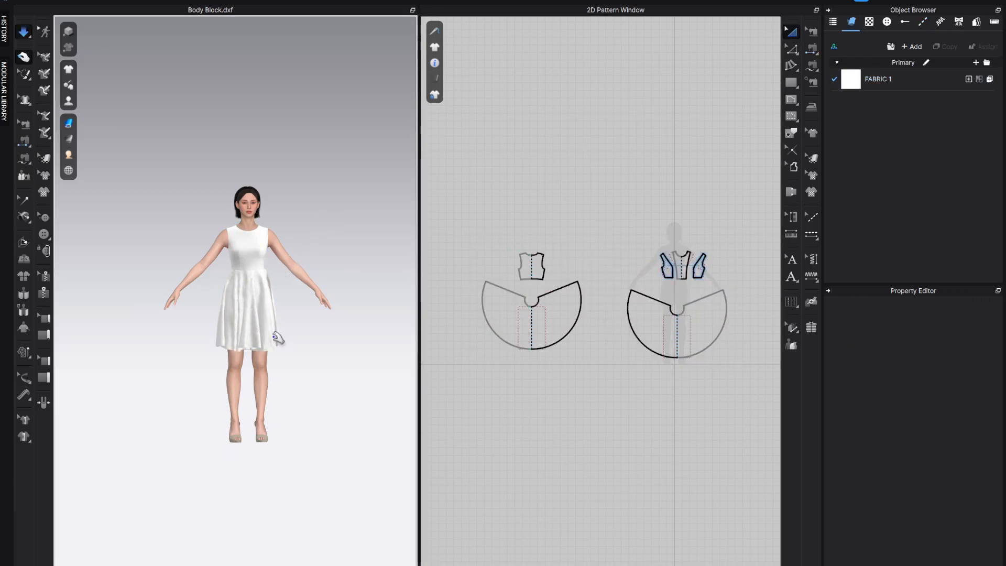
Add a garment circumference measure around the skirt slightly above the hem.
{"action": "scroll", "coordinate": [273, 340], "scroll_direction": "up", "scroll_amount": 5}
{"action": "mouse_move", "coordinate": [209, 344]}
{"action": "right_mouse_down"}
{"action": "mouse_move", "coordinate": [401, 347]}
{"action": "mouse_move", "coordinate": [194, 353]}
{"action": "right_mouse_up"}
{"action": "right_click_drag", "start_coordinate": [193, 353], "coordinate": [185, 353]}
{"action": "left_click", "coordinate": [24, 436]}
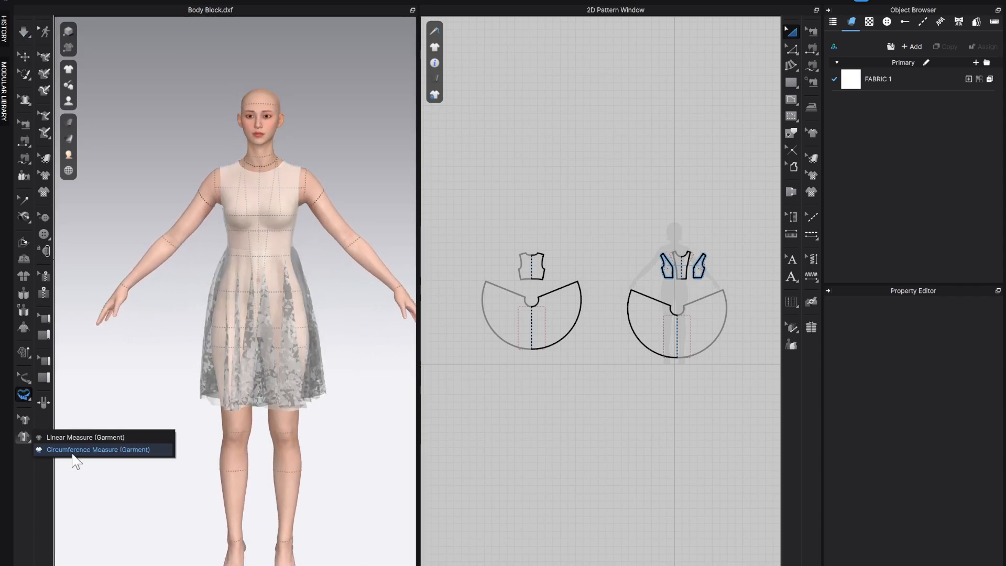
{"action": "left_click", "coordinate": [74, 451]}
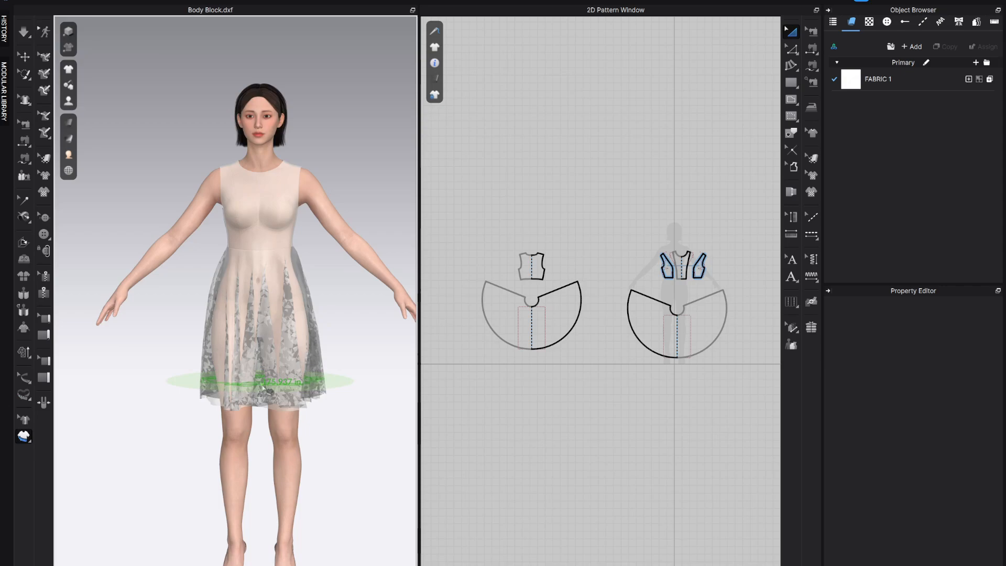
{"action": "left_click", "coordinate": [262, 387]}
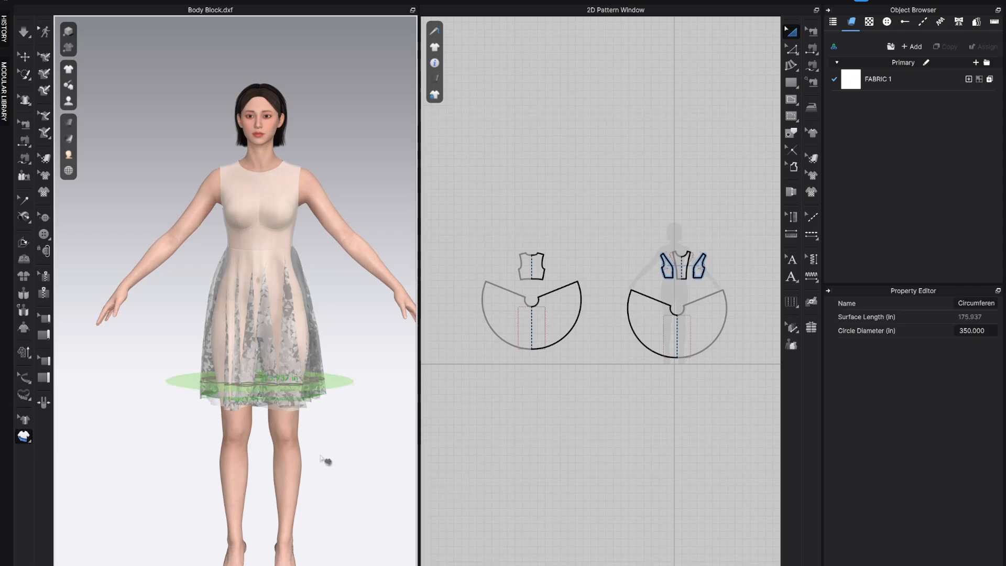
Cut the front and back skirt pieces along the circumference measure line without sewing them back together.
{"action": "left_click", "coordinate": [22, 378]}
{"action": "left_click", "coordinate": [24, 418]}
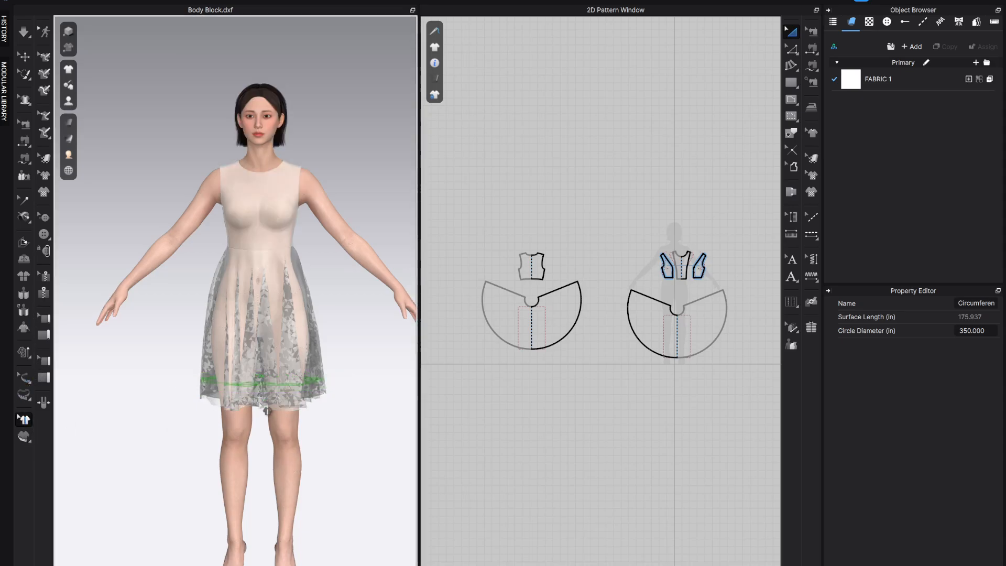
{"action": "right_click", "coordinate": [280, 386]}
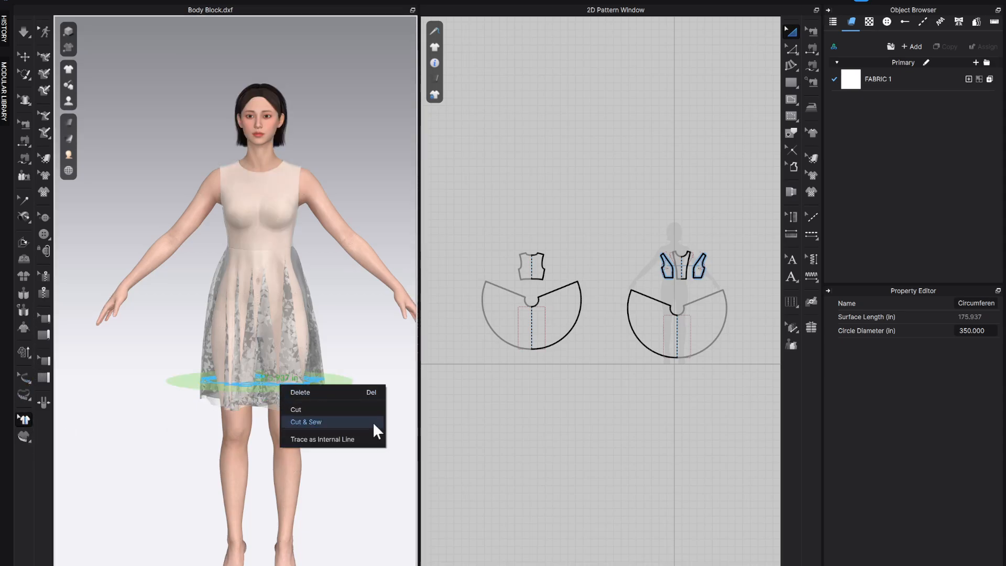
{"action": "left_click", "coordinate": [309, 411]}
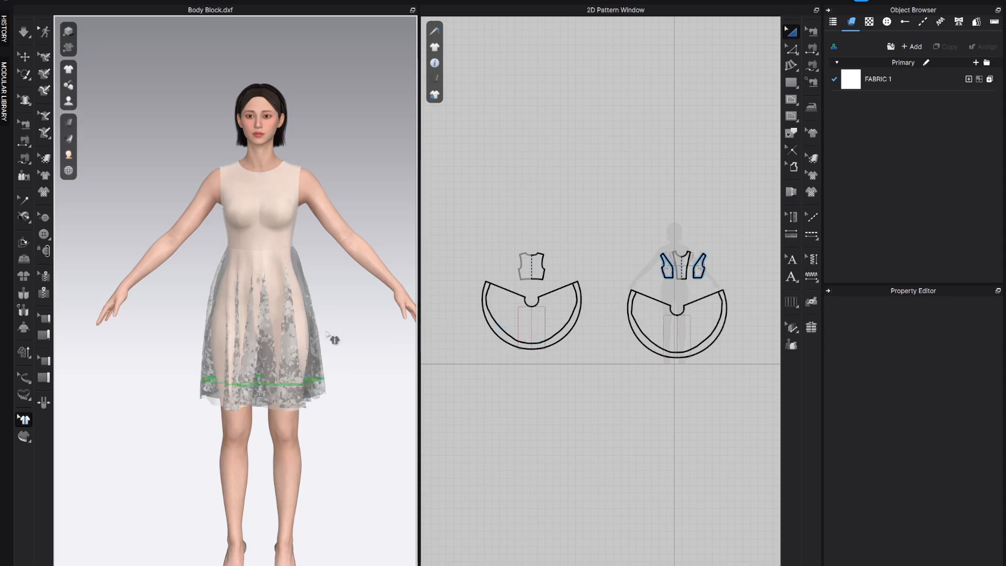
Delete the cut-off hem bands from the front and back of the skirt.
{"action": "left_click", "coordinate": [24, 56]}
{"action": "scroll", "coordinate": [294, 294], "scroll_direction": "down", "scroll_amount": 5}
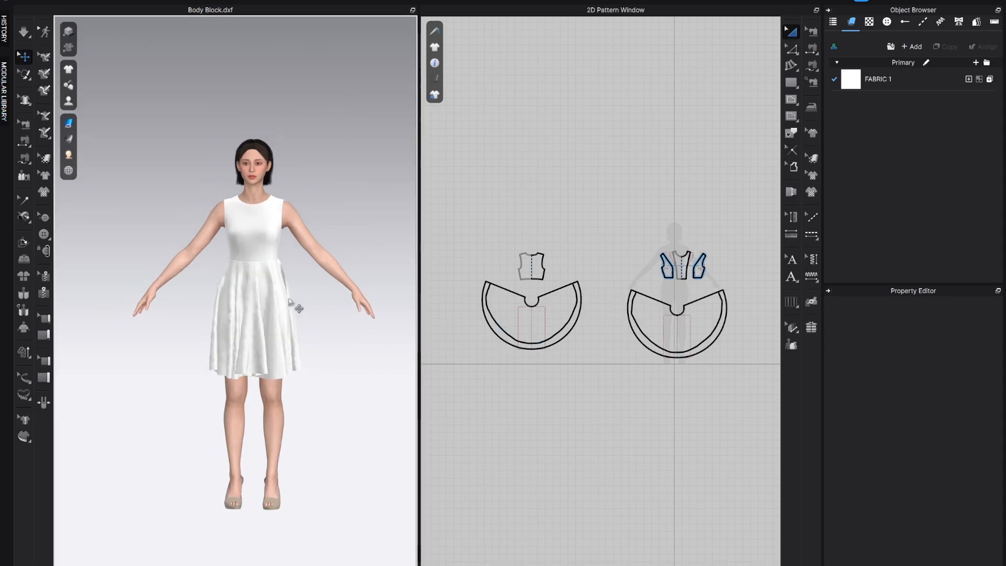
{"action": "left_click", "coordinate": [283, 352]}
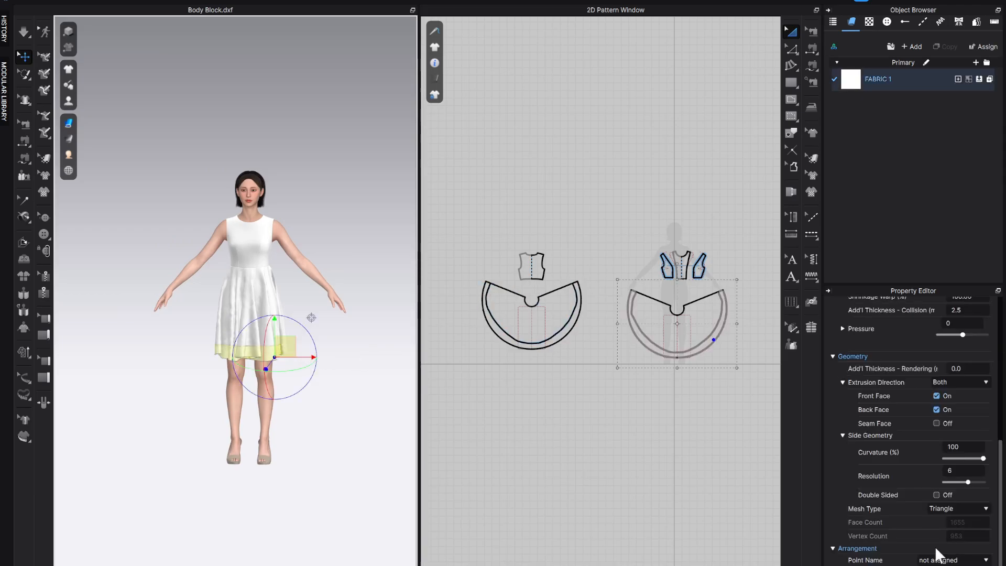
{"action": "left_click", "coordinate": [969, 565]}
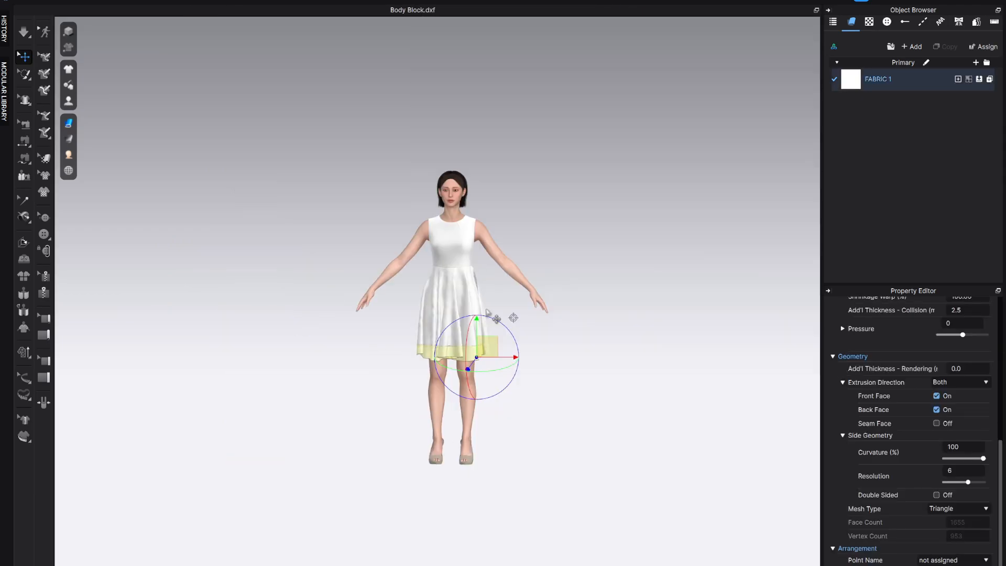
{"action": "left_click", "coordinate": [419, 365]}
{"action": "key", "text": "space"}
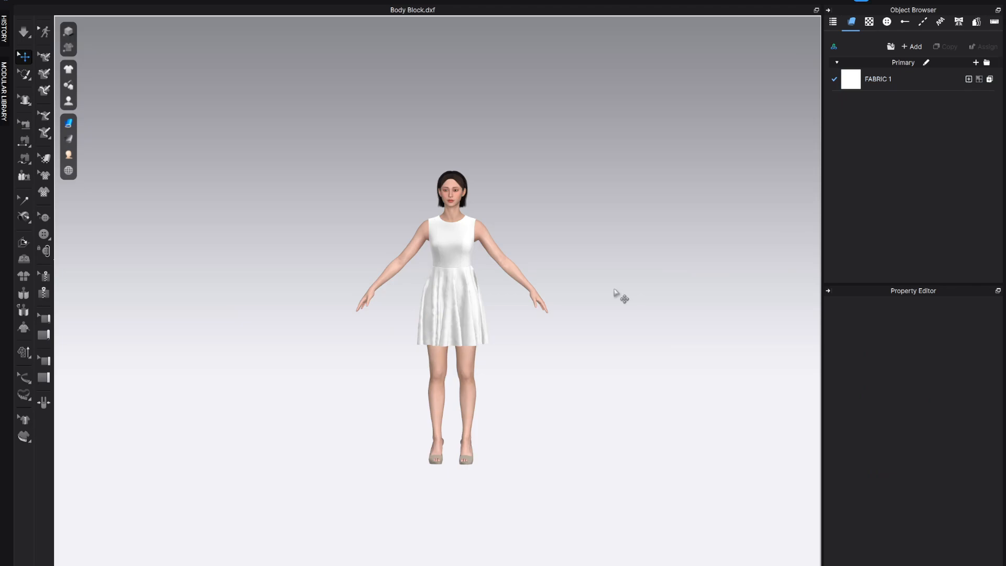
Simulate the shortened dress and check its drape from the side and front at close range.
{"action": "key", "text": "space"}
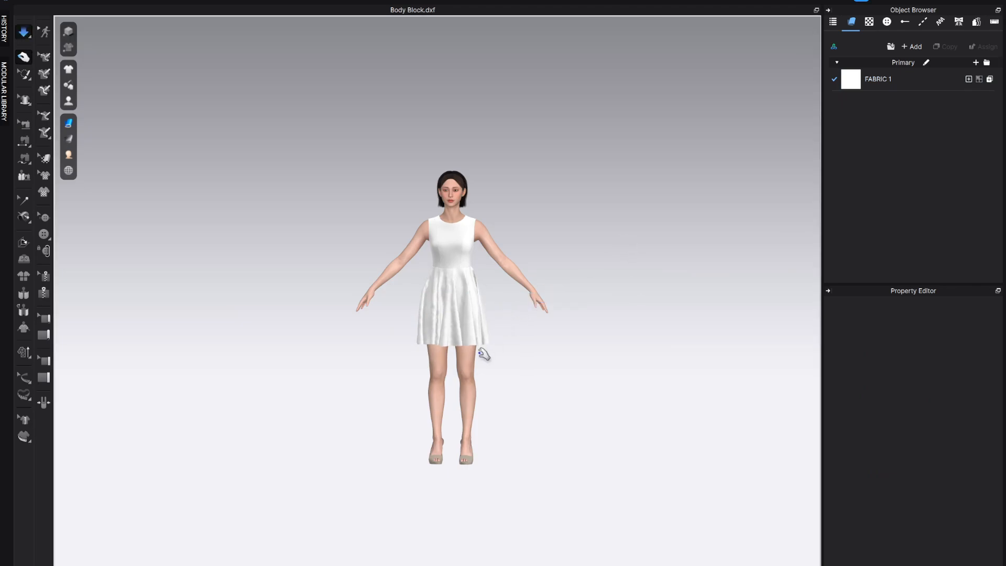
{"action": "scroll", "coordinate": [478, 360], "scroll_direction": "up", "scroll_amount": 2}
{"action": "right_click_drag", "start_coordinate": [478, 360], "coordinate": [414, 394]}
{"action": "scroll", "coordinate": [462, 398], "scroll_direction": "up", "scroll_amount": 2}
{"action": "key", "text": "space"}
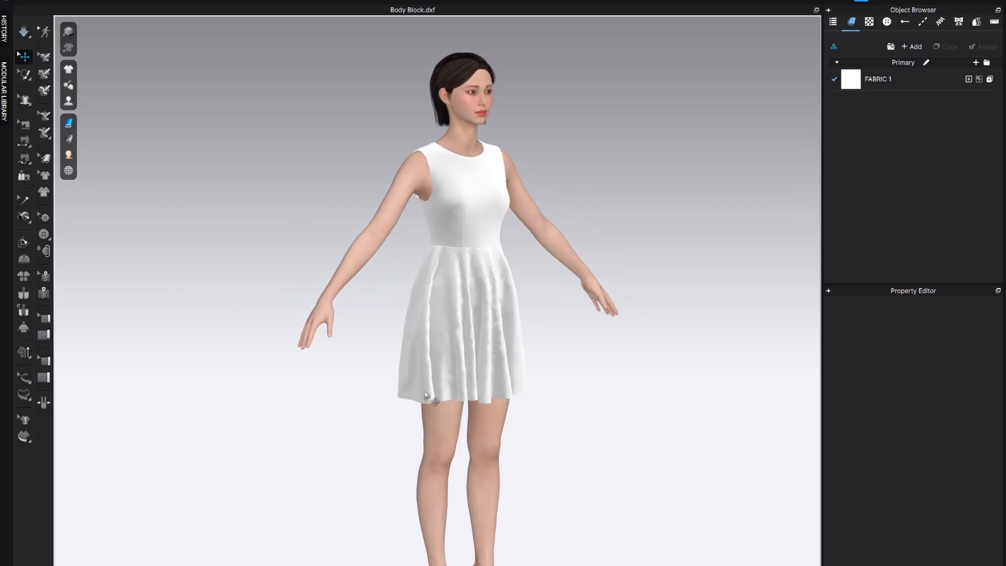
{"action": "key", "text": "space"}
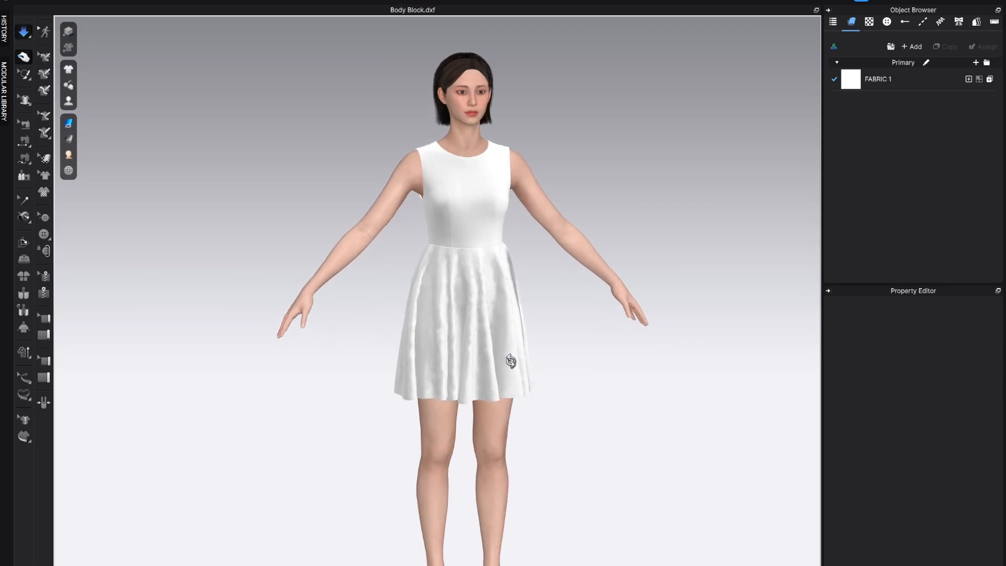
{"action": "key", "text": "2"}
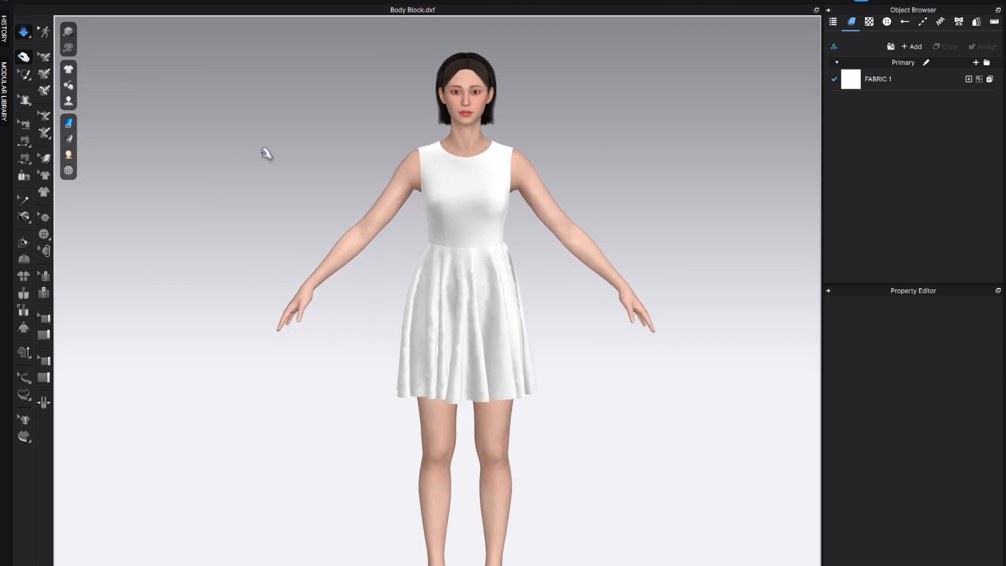
Stop the simulation and apply the female pose FV2_Standing_03 to the avatar's full body, maintaining avatar size and the current shoe pose.
{"action": "key", "text": "space"}
{"action": "scroll", "coordinate": [510, 318], "scroll_direction": "down", "scroll_amount": 4}
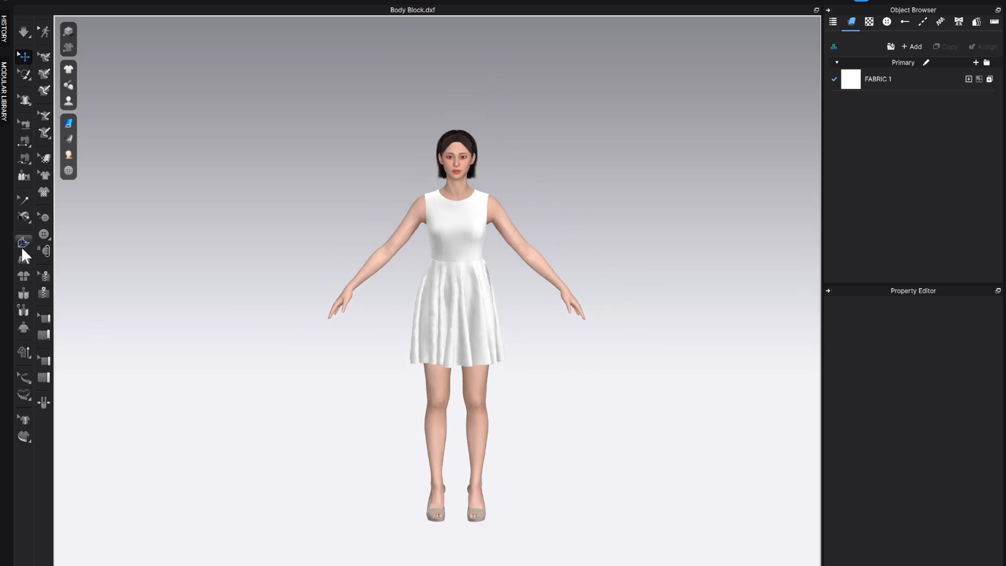
{"action": "left_click", "coordinate": [872, 2]}
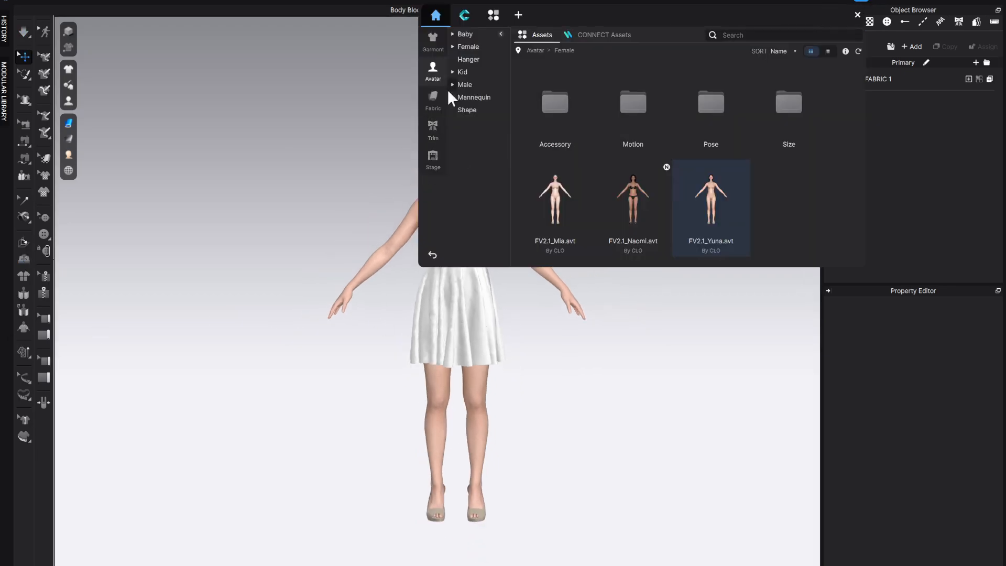
{"action": "double_click", "coordinate": [713, 109]}
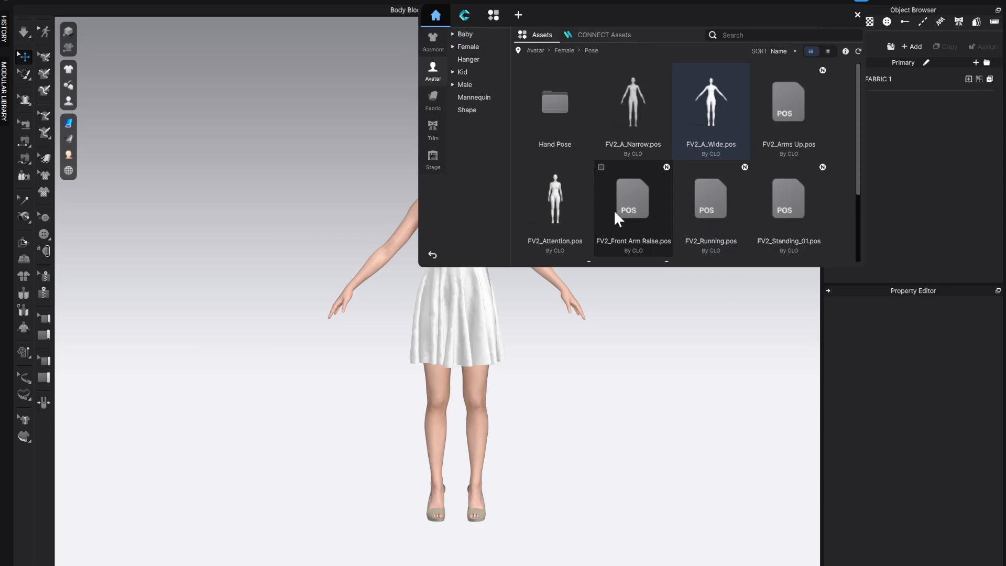
{"action": "scroll", "coordinate": [748, 142], "scroll_direction": "down", "scroll_amount": 2}
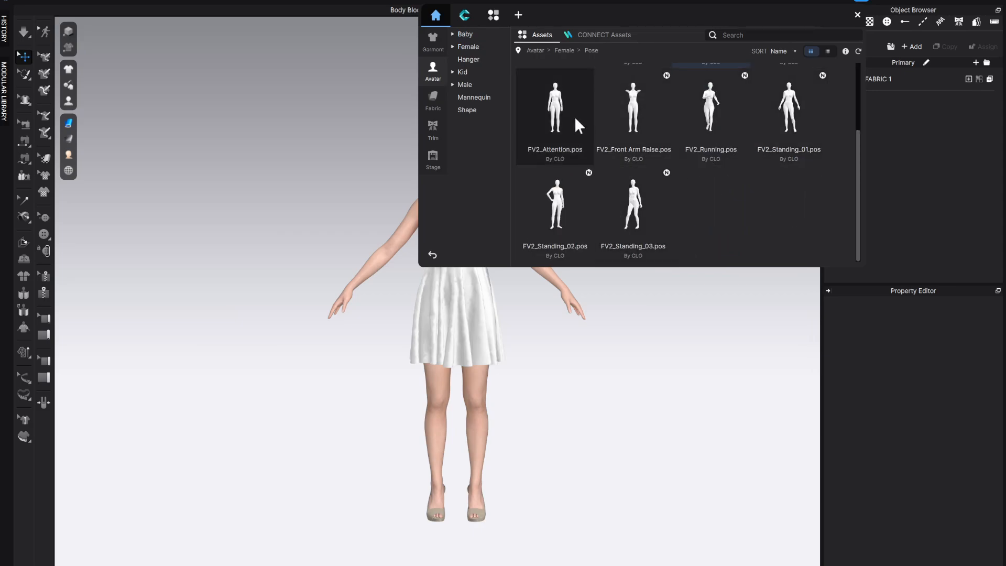
{"action": "left_click", "coordinate": [643, 194]}
{"action": "left_click_drag", "start_coordinate": [643, 193], "coordinate": [430, 289]}
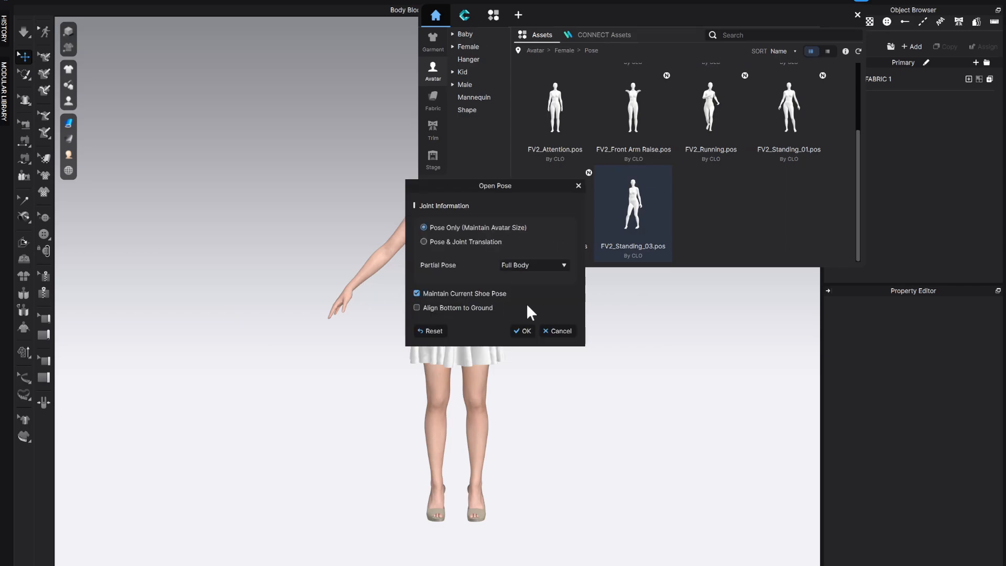
{"action": "left_click", "coordinate": [522, 330]}
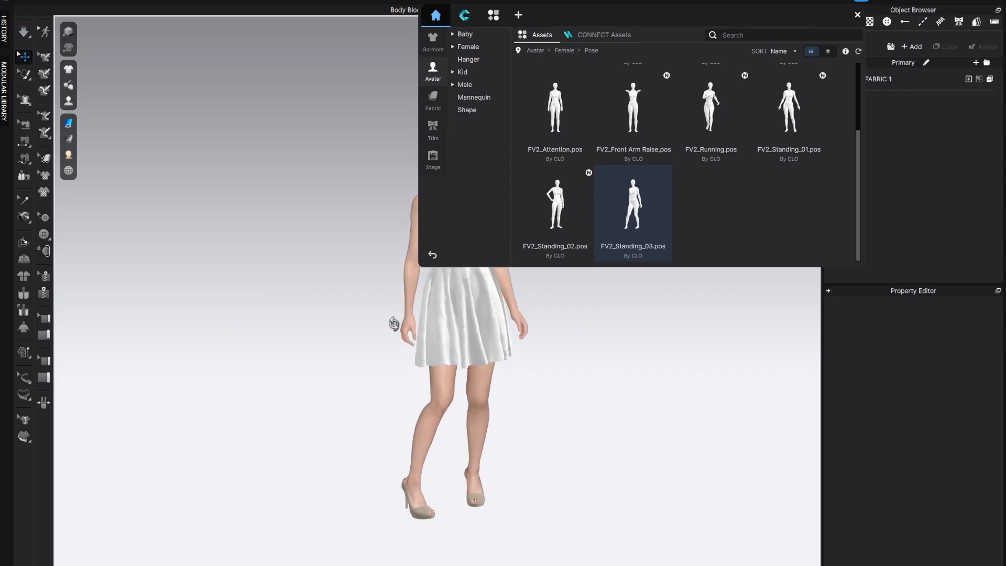
{"action": "left_click", "coordinate": [857, 15]}
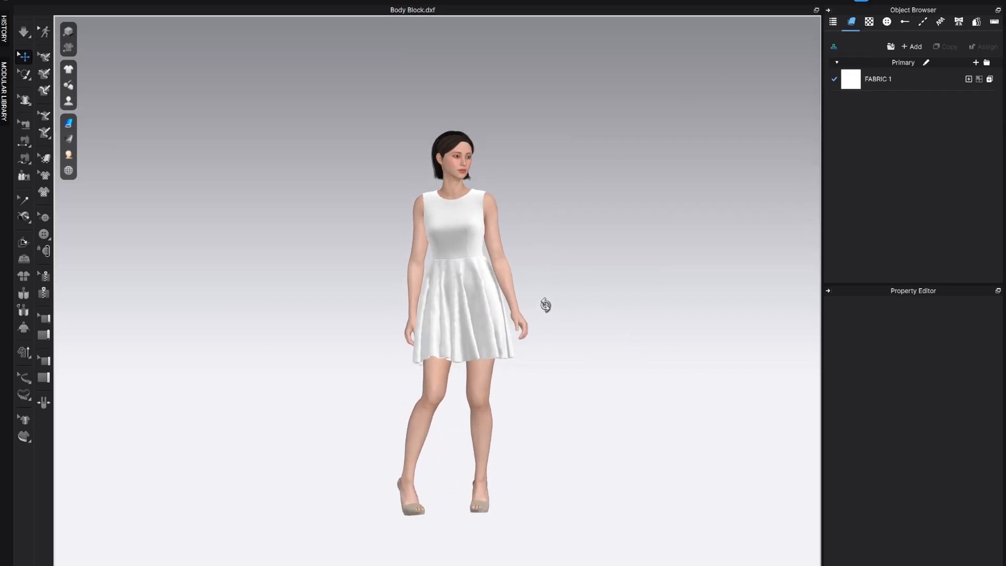
Simulate the dress on the posed avatar, adjust the front skirt's drape near the hem, and stop the simulation.
{"action": "key", "text": "space"}
{"action": "right_click_drag", "start_coordinate": [449, 360], "coordinate": [492, 358]}
{"action": "left_click", "coordinate": [485, 362]}
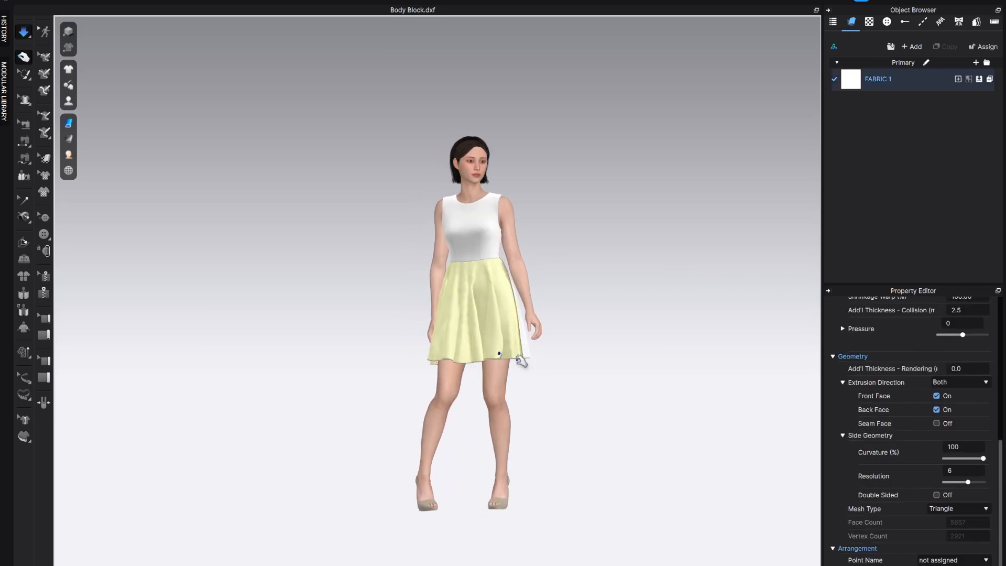
{"action": "left_click", "coordinate": [614, 252]}
{"action": "key", "text": "space"}
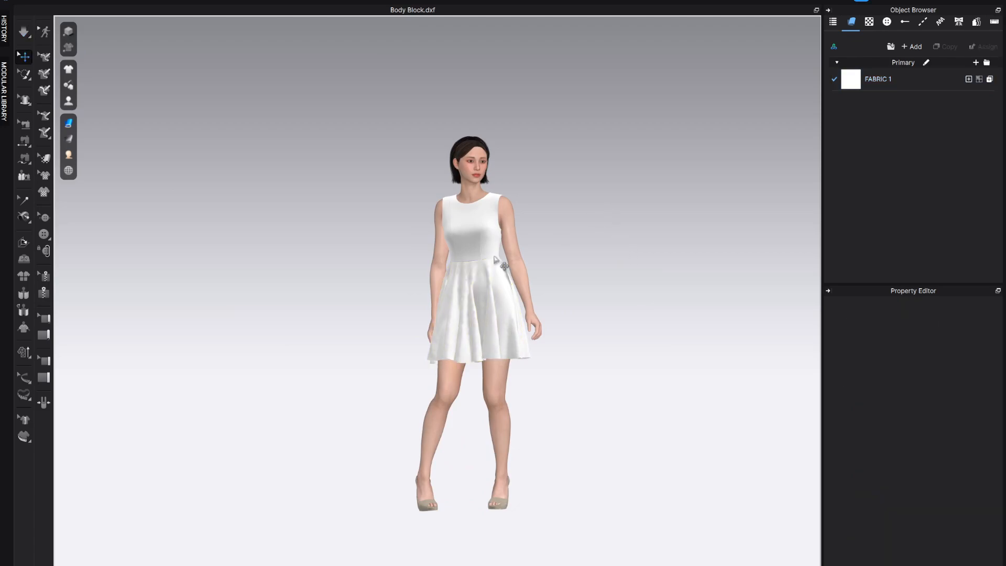